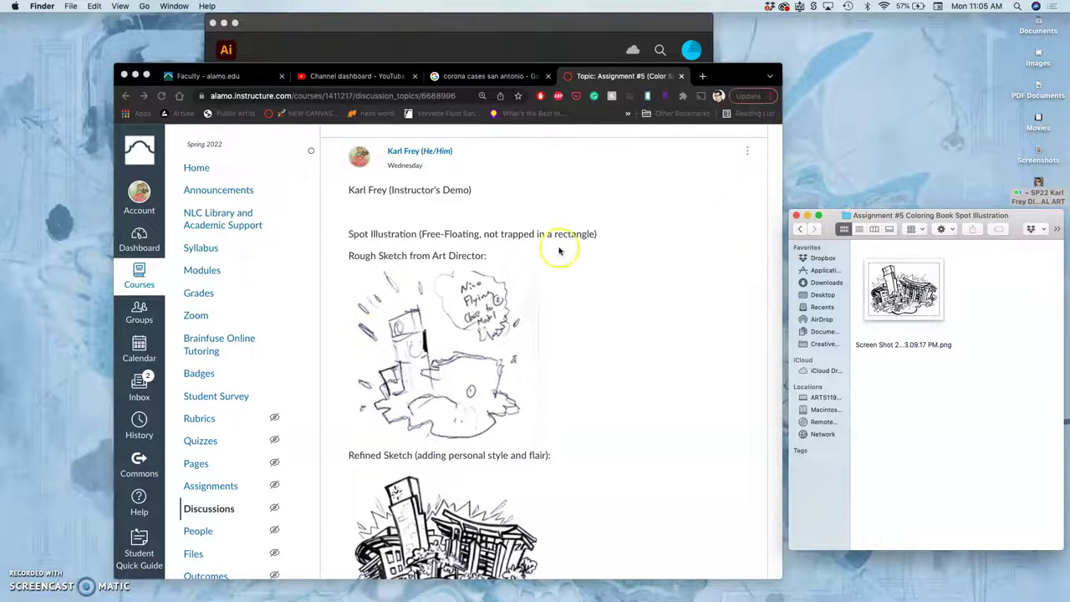
# Step: Scroll through the files to locate the inked campus screenshot
pyautogui.scroll(-3, 477, 362)
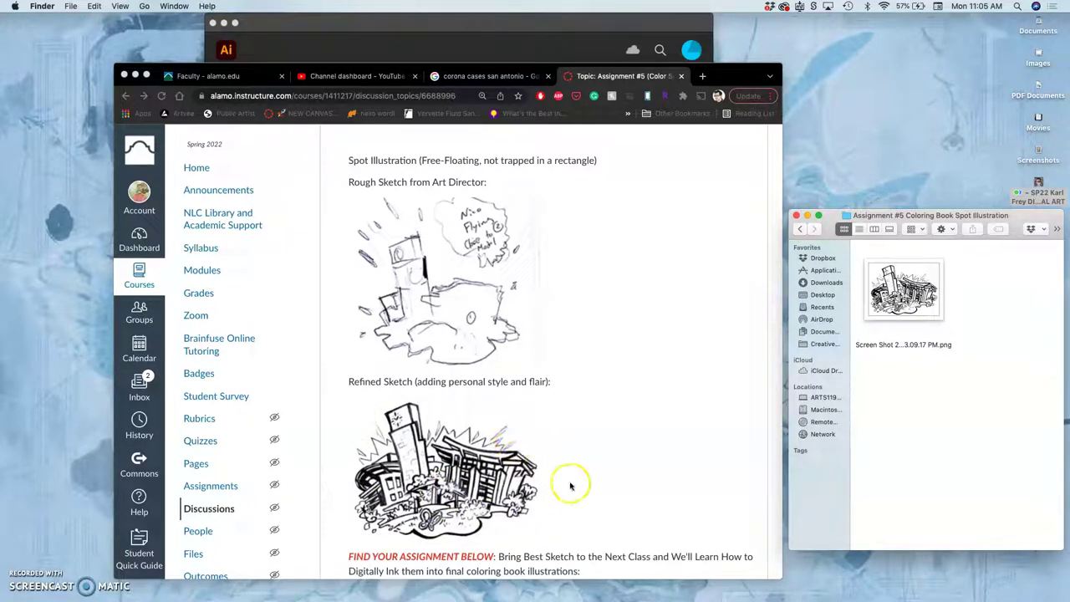
pyautogui.scroll(1, 568, 483)
pyautogui.scroll(-1, 571, 485)
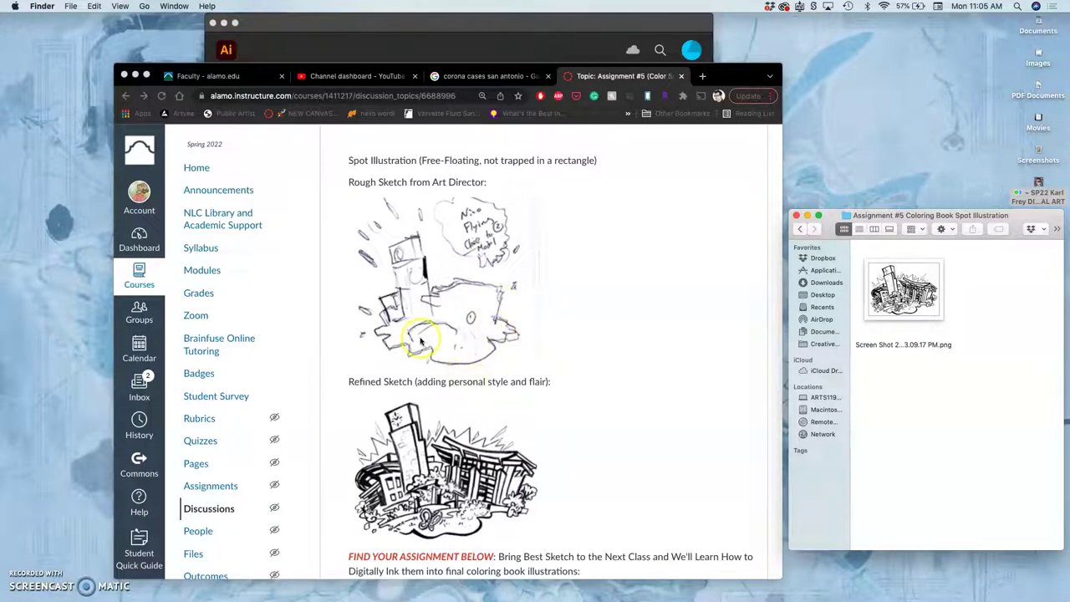
pyautogui.scroll(-2, 494, 309)
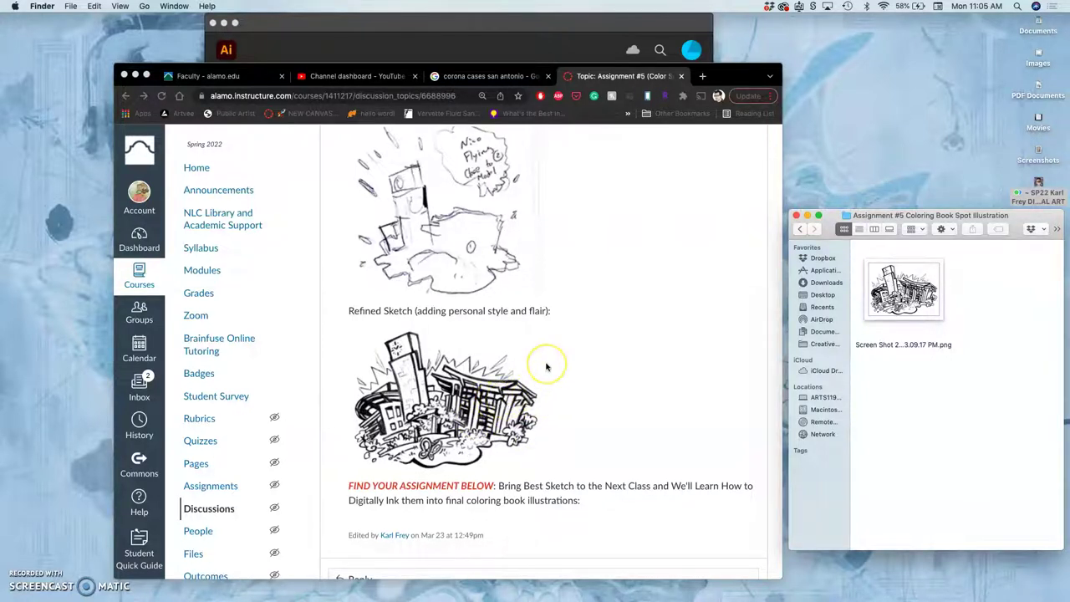
pyautogui.scroll(5, 545, 366)
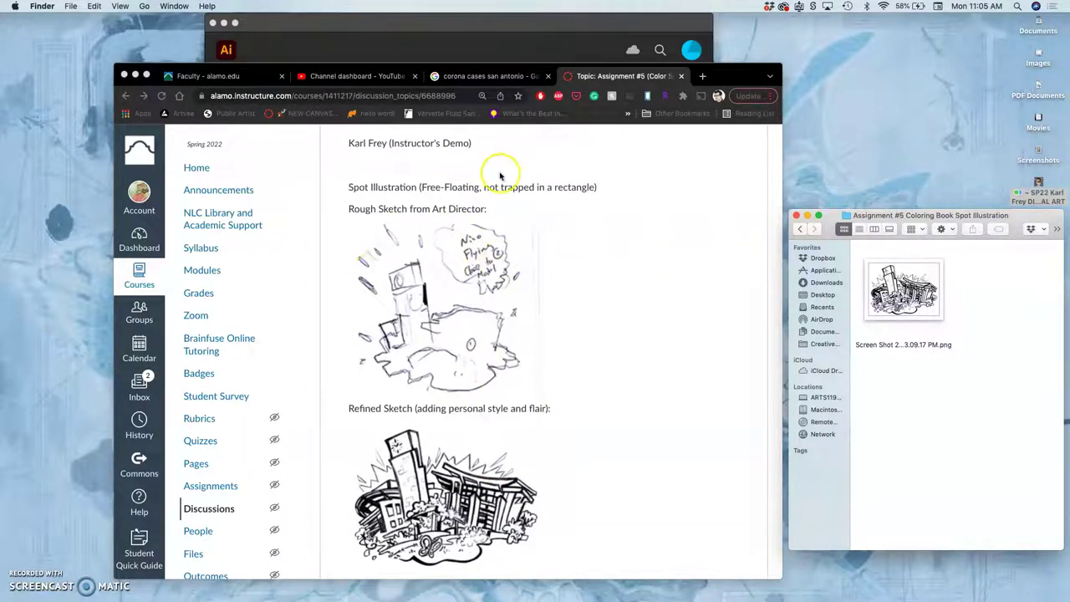
pyautogui.scroll(-2, 434, 284)
pyautogui.scroll(-1, 434, 284)
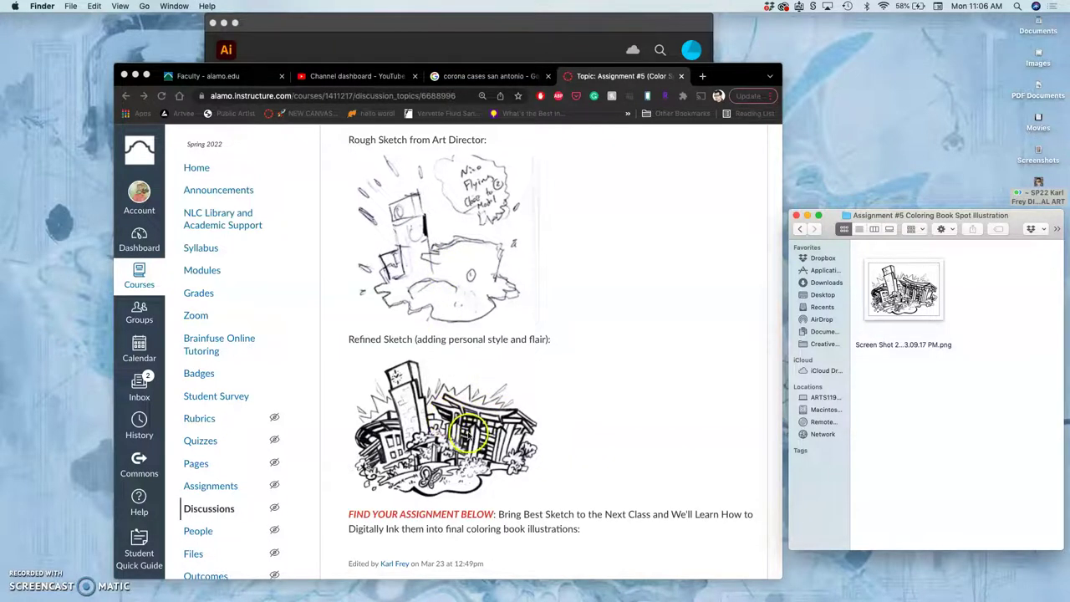
pyautogui.scroll(-10, 547, 368)
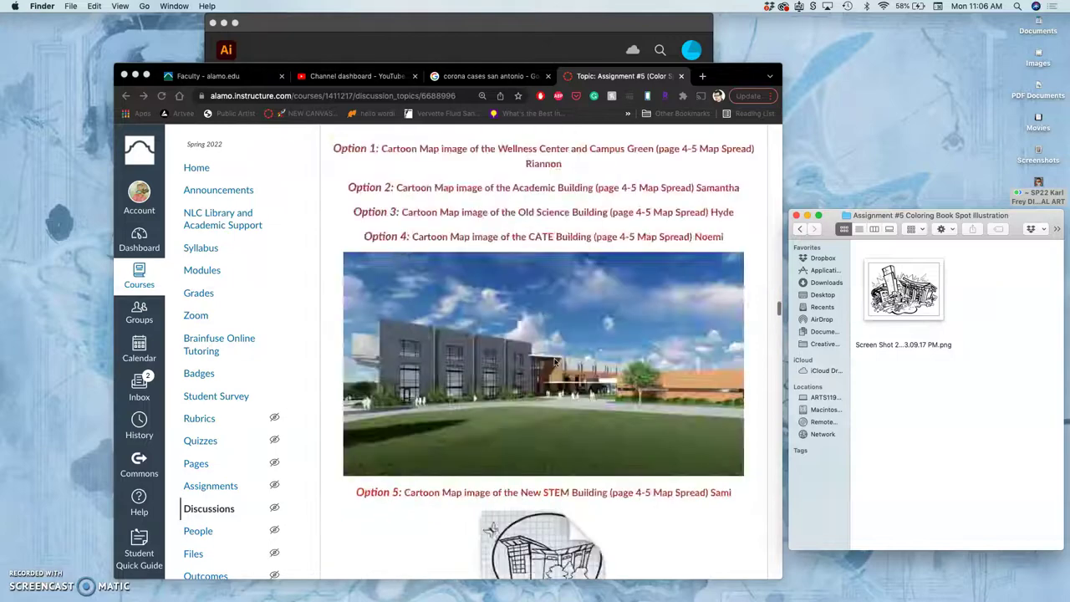
pyautogui.scroll(-15, 555, 361)
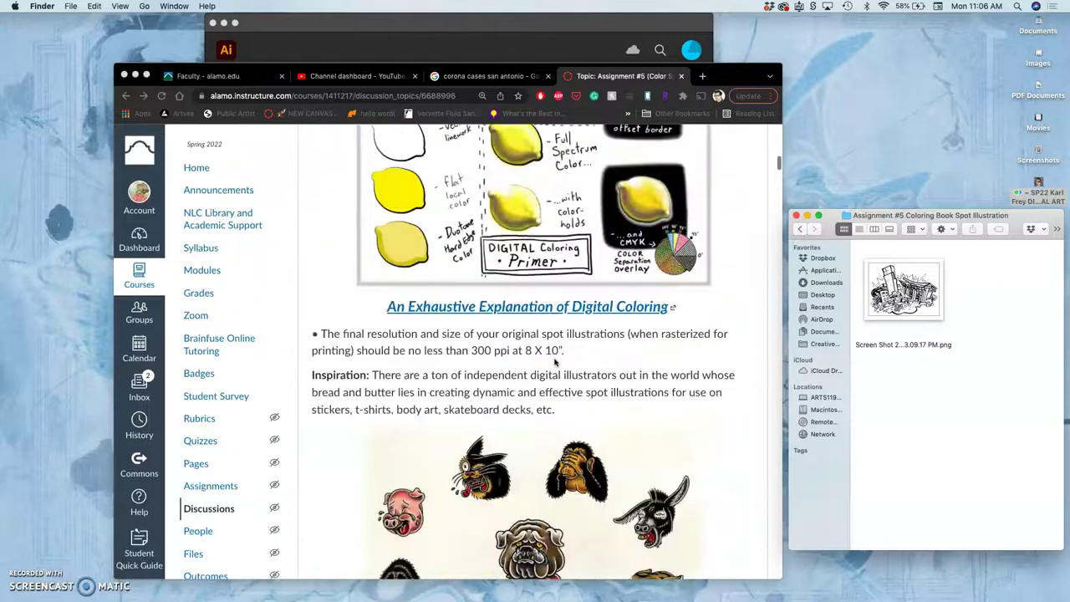
pyautogui.scroll(-5, 554, 361)
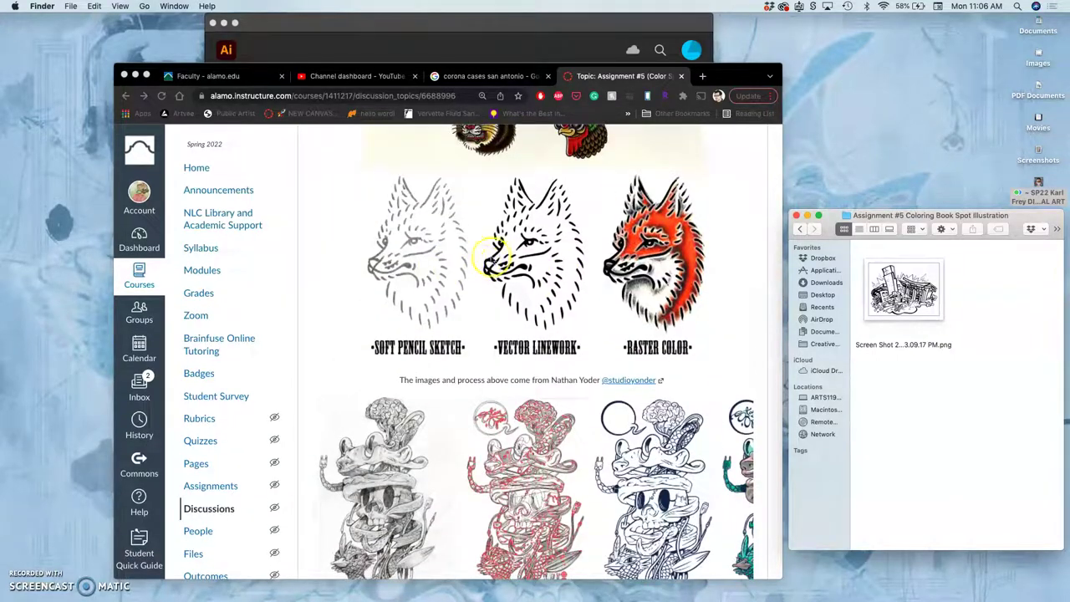
pyautogui.scroll(3, 484, 266)
pyautogui.scroll(1, 484, 266)
pyautogui.scroll(-5, 387, 399)
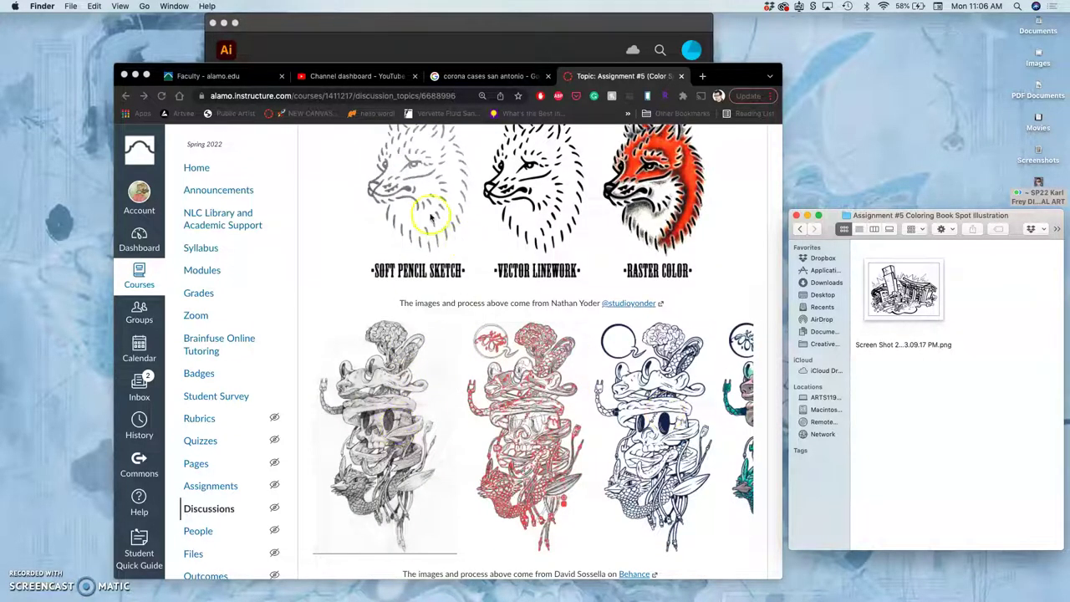
pyautogui.scroll(10, 432, 219)
pyautogui.scroll(5, 432, 219)
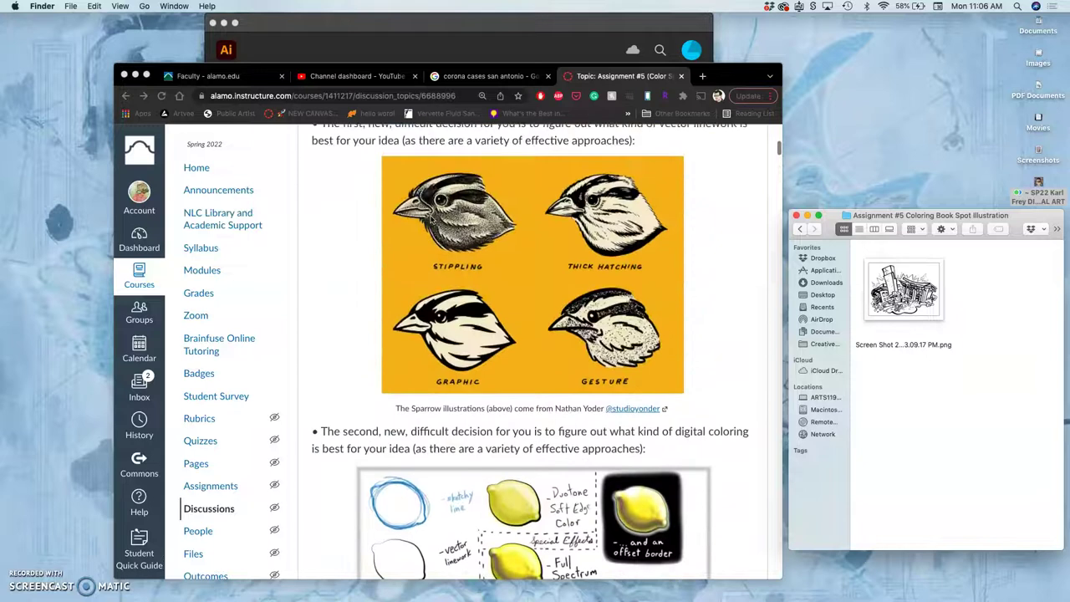
pyautogui.scroll(-5, 432, 219)
pyautogui.scroll(2, 432, 220)
pyautogui.scroll(1, 432, 219)
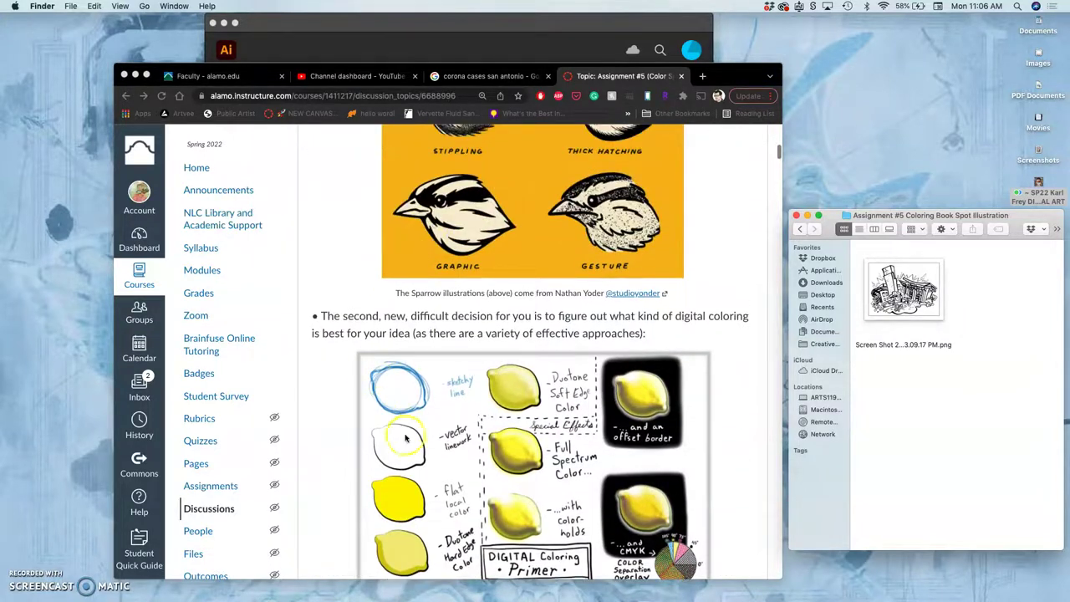
pyautogui.scroll(-1, 450, 510)
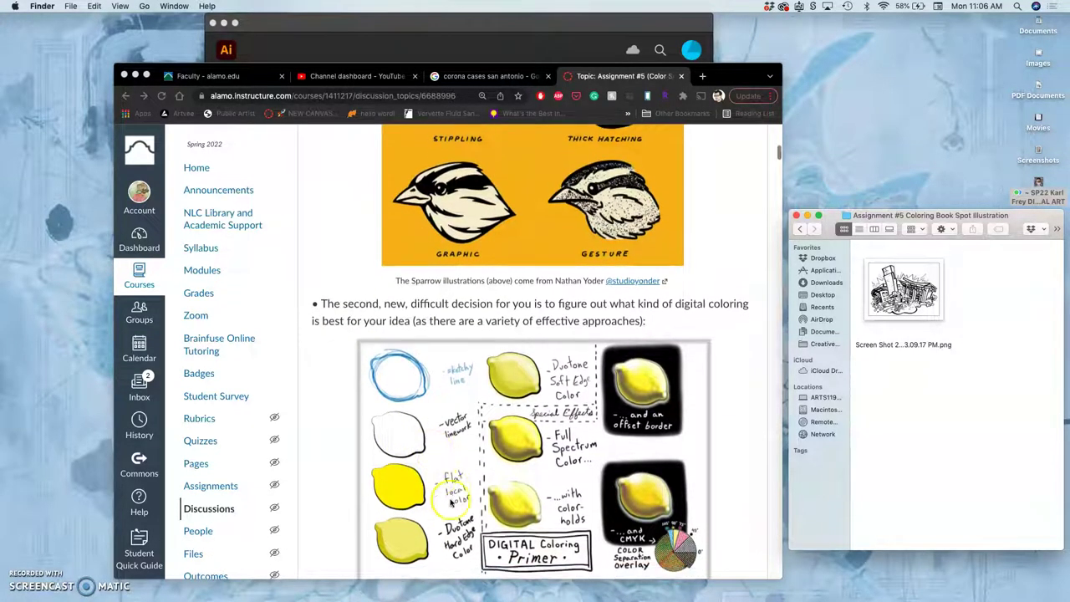
pyautogui.scroll(3, 437, 462)
pyautogui.scroll(1, 437, 463)
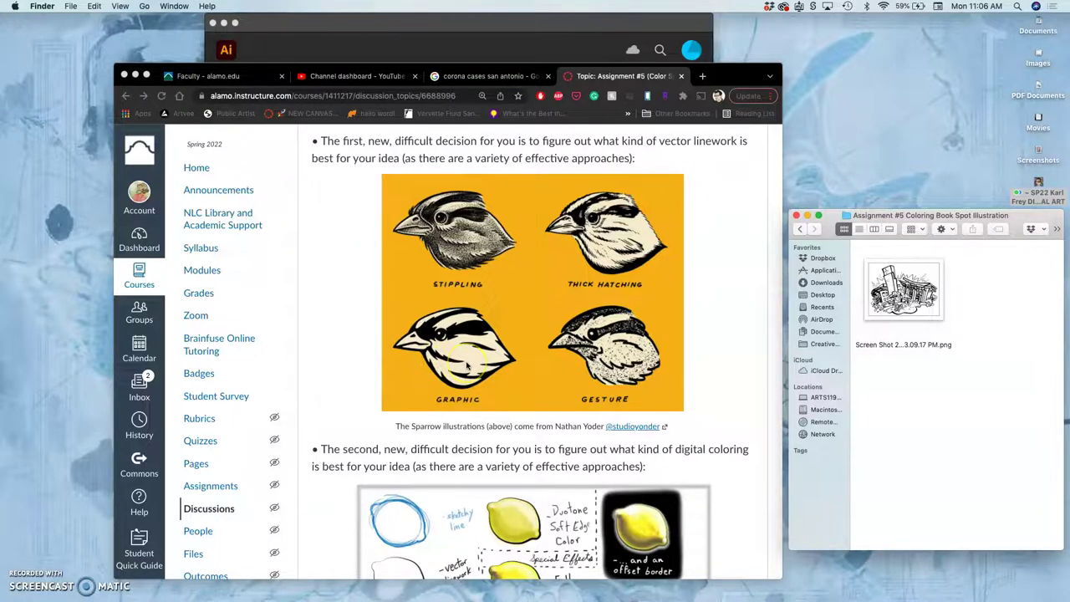
pyautogui.scroll(-15, 466, 365)
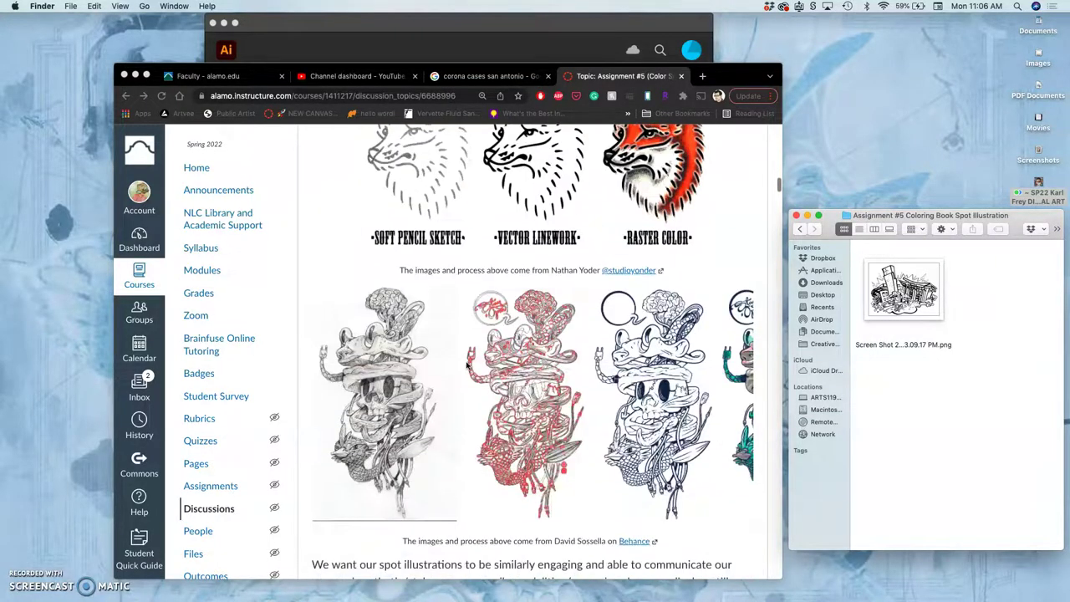
pyautogui.scroll(2, 467, 365)
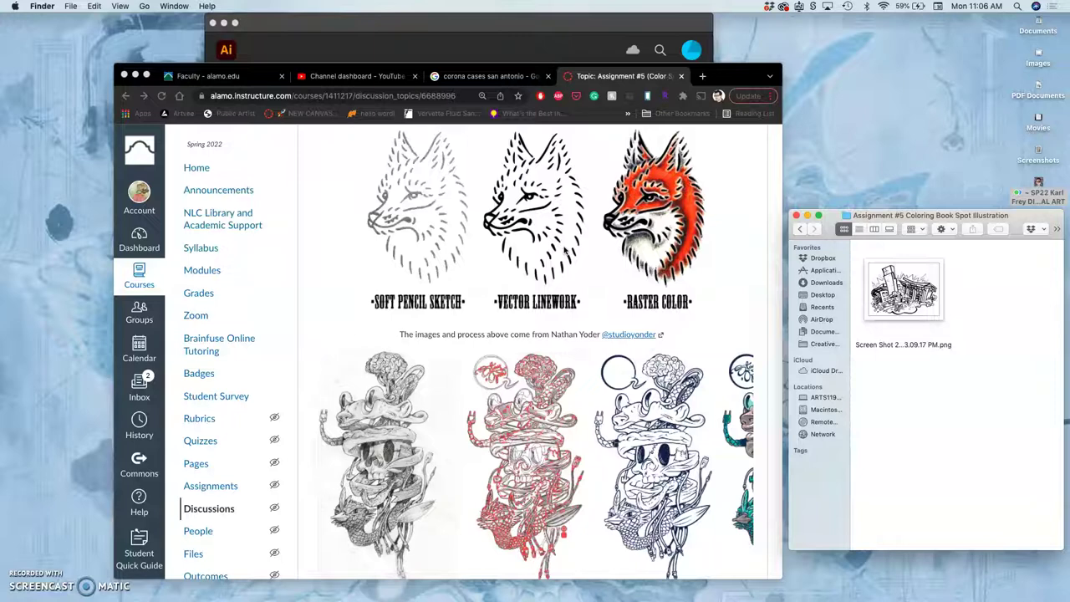
pyautogui.scroll(-15, 566, 251)
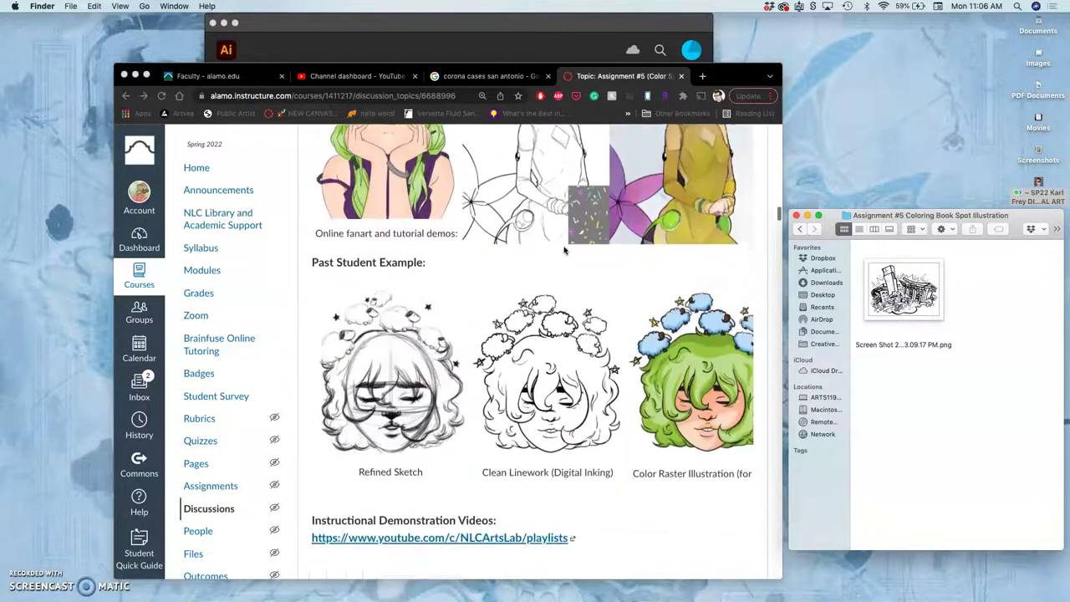
pyautogui.scroll(-2, 566, 251)
pyautogui.scroll(-1, 583, 316)
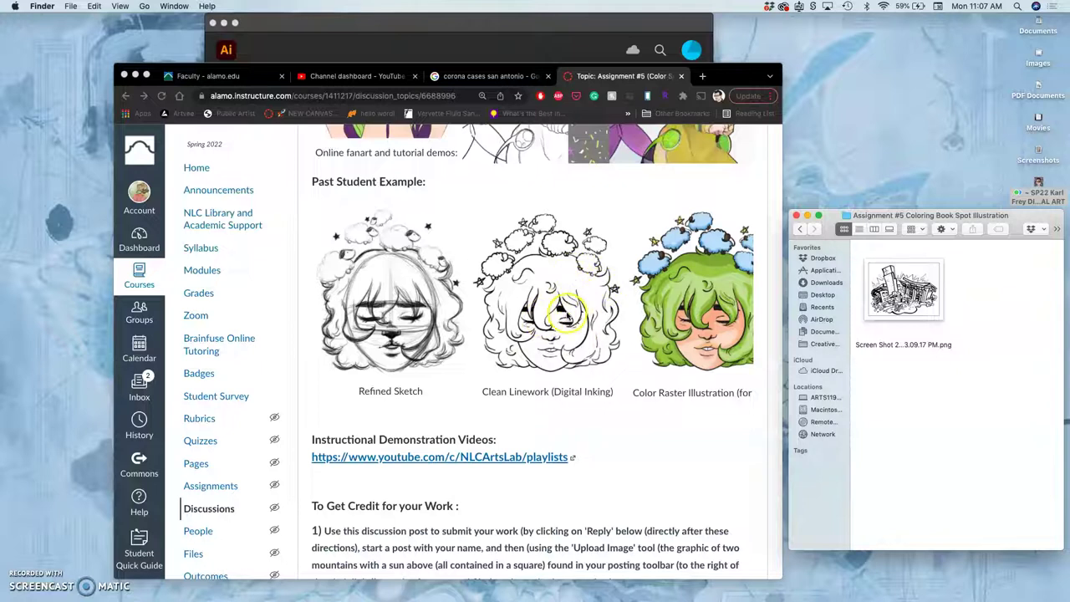
pyautogui.hscroll(3, 565, 316)
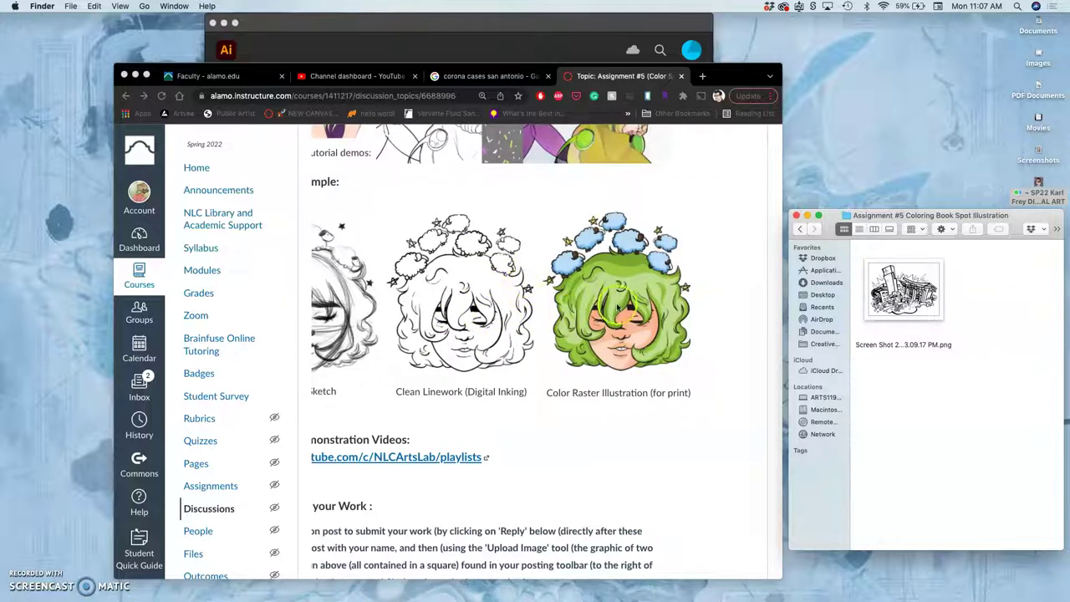
pyautogui.hscroll(-3, 616, 312)
pyautogui.scroll(-15, 616, 311)
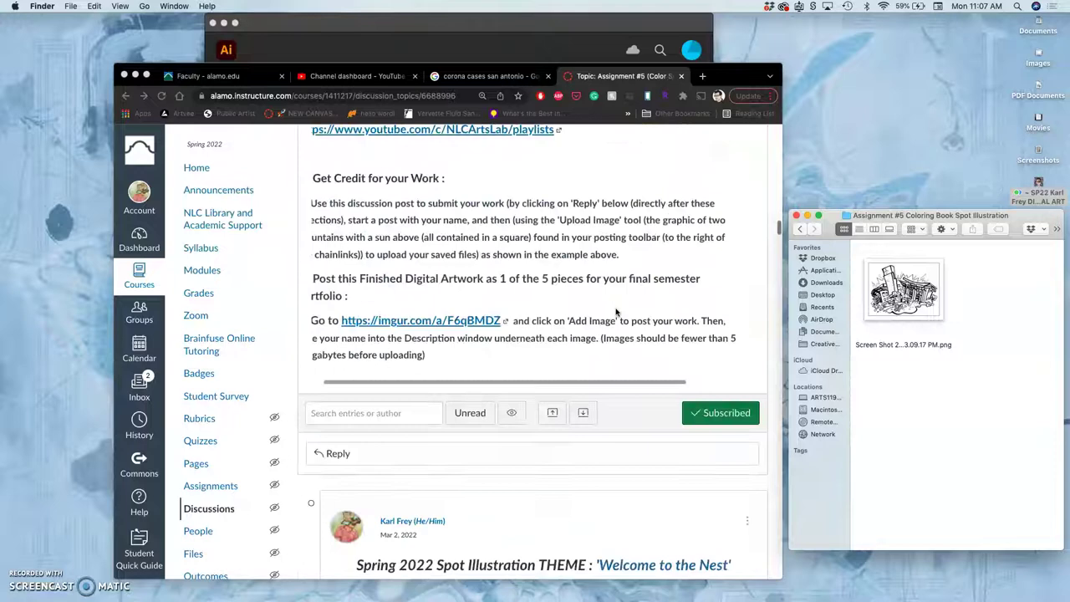
pyautogui.scroll(-3, 616, 312)
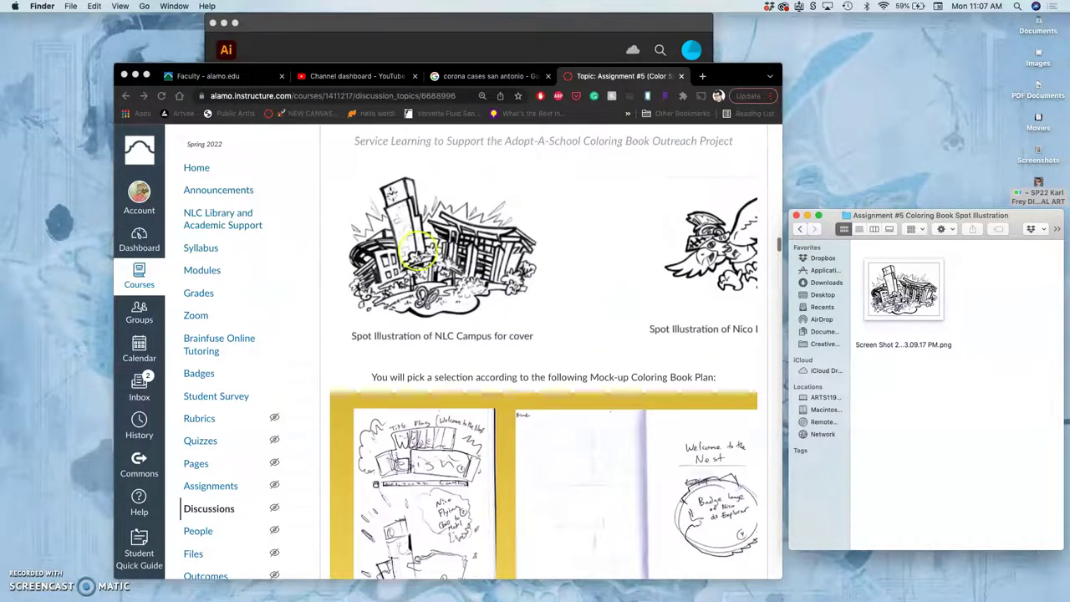
pyautogui.scroll(-10, 488, 290)
pyautogui.scroll(-15, 488, 290)
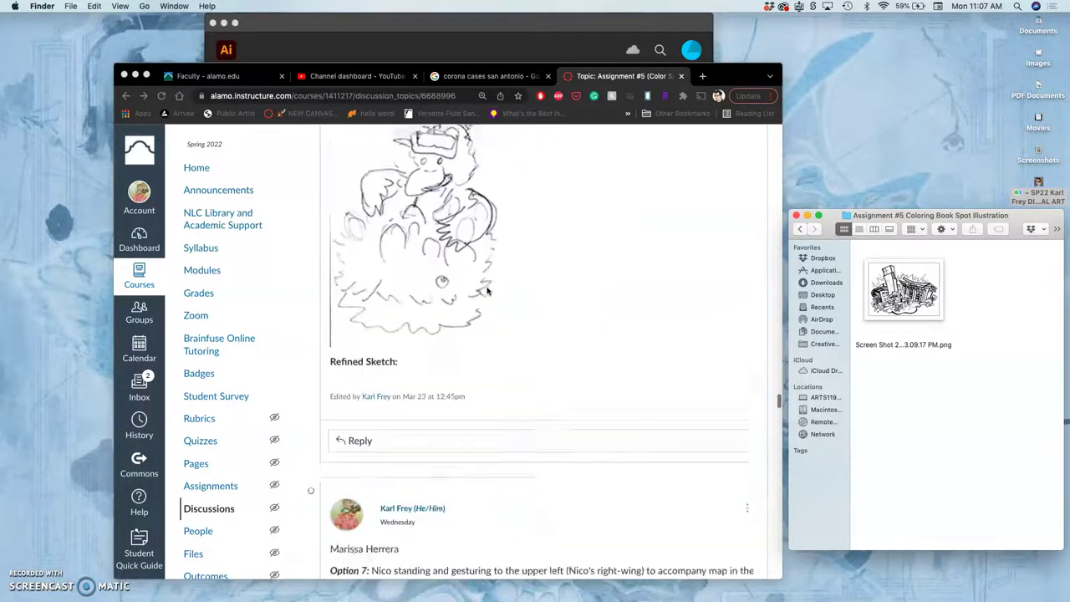
pyautogui.scroll(5, 488, 290)
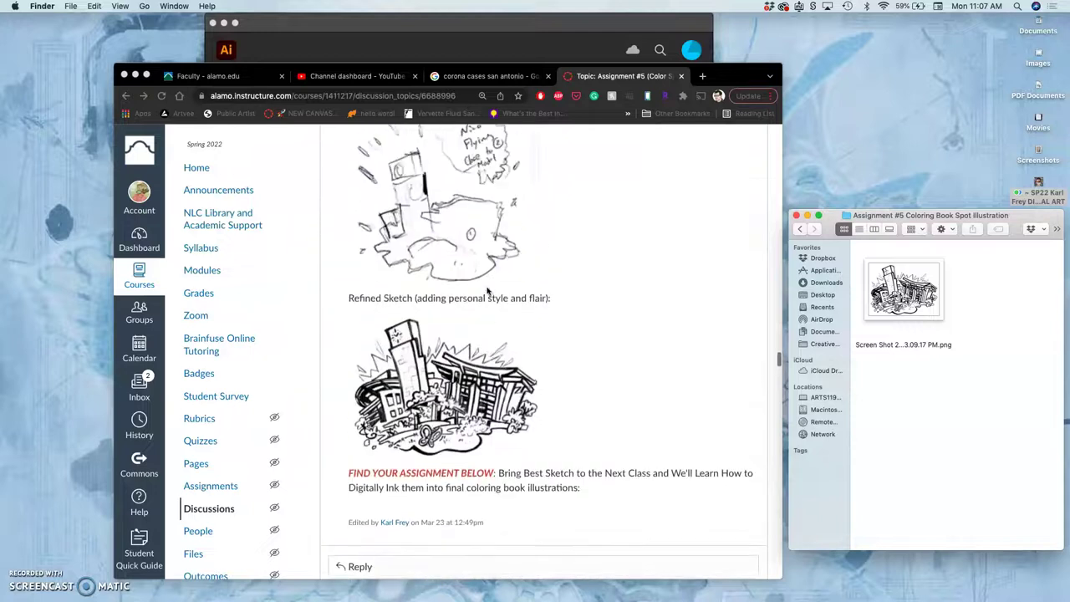
# Step: Open the inked campus screenshot in Preview and look over the drawing
pyautogui.click(919, 288)
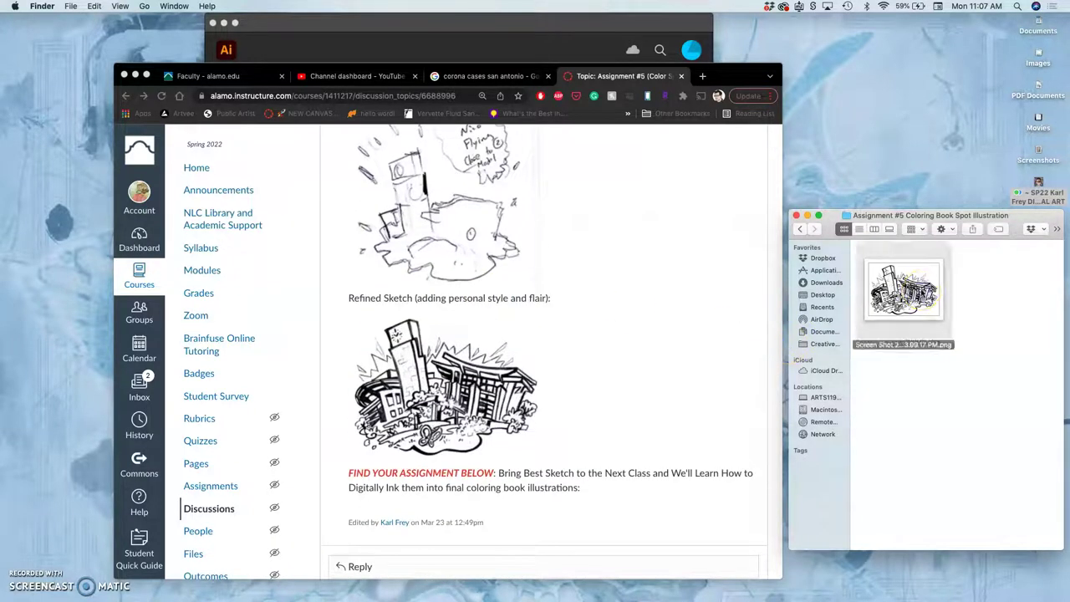
pyautogui.doubleClick(922, 290)
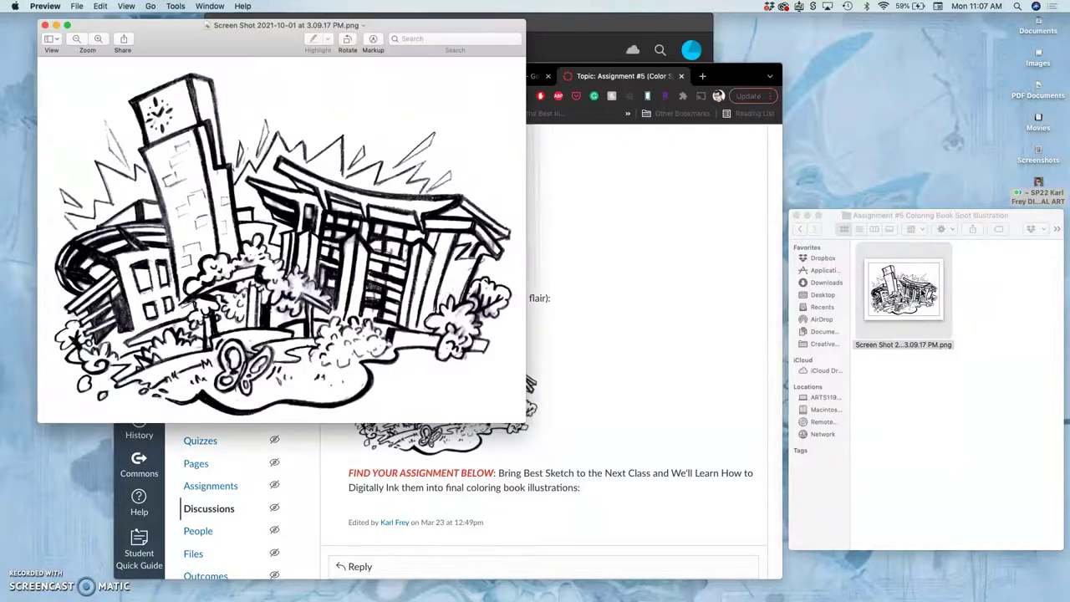
pyautogui.scroll(10, 294, 199)
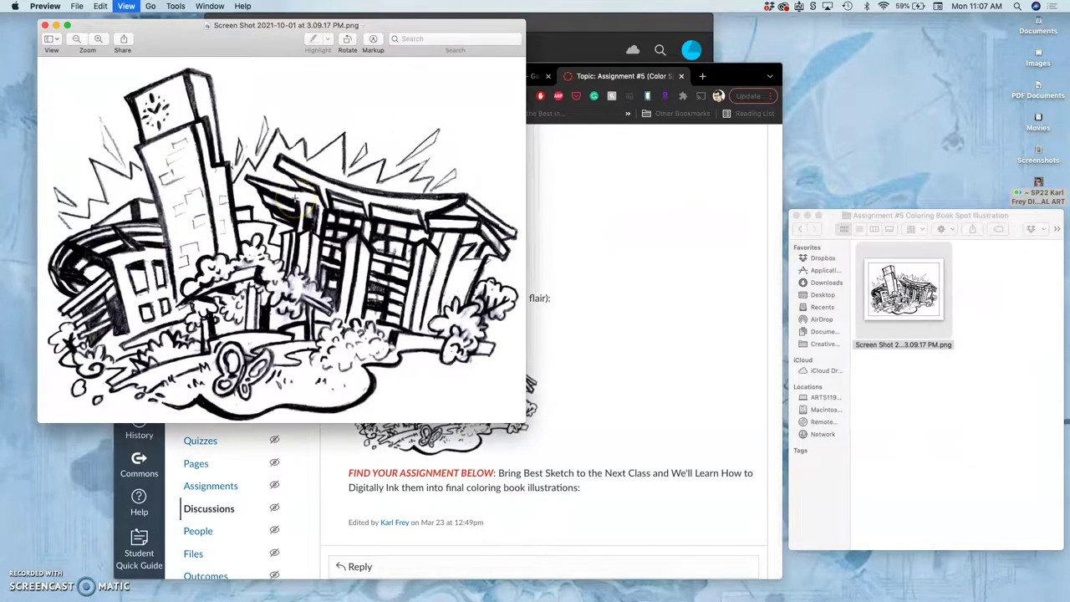
pyautogui.scroll(2, 294, 198)
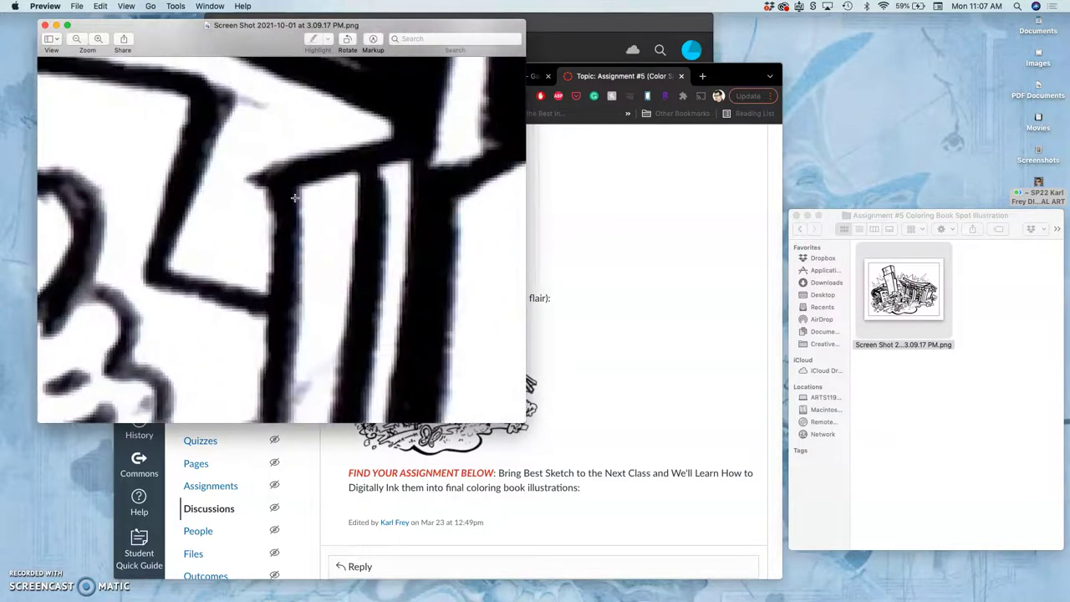
pyautogui.scroll(5, 294, 198)
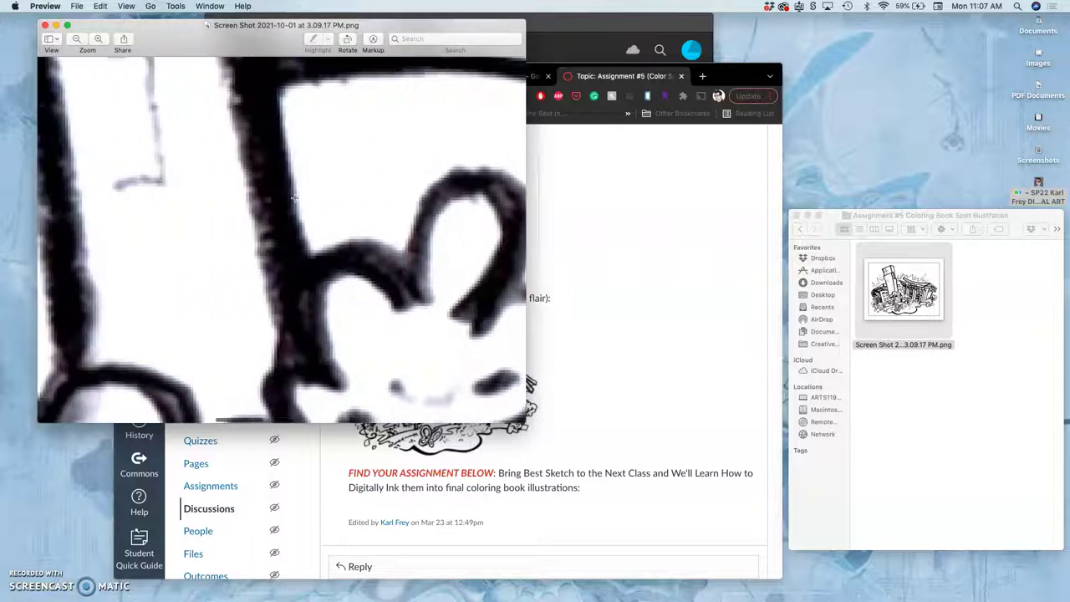
pyautogui.scroll(10, 294, 198)
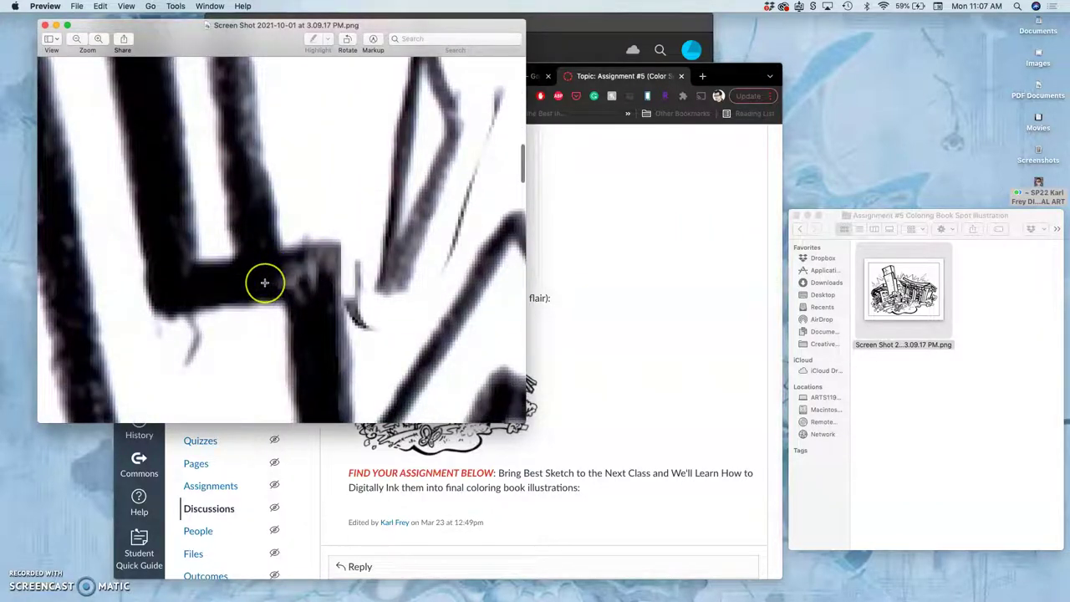
pyautogui.scroll(10, 263, 281)
pyautogui.scroll(10, 264, 282)
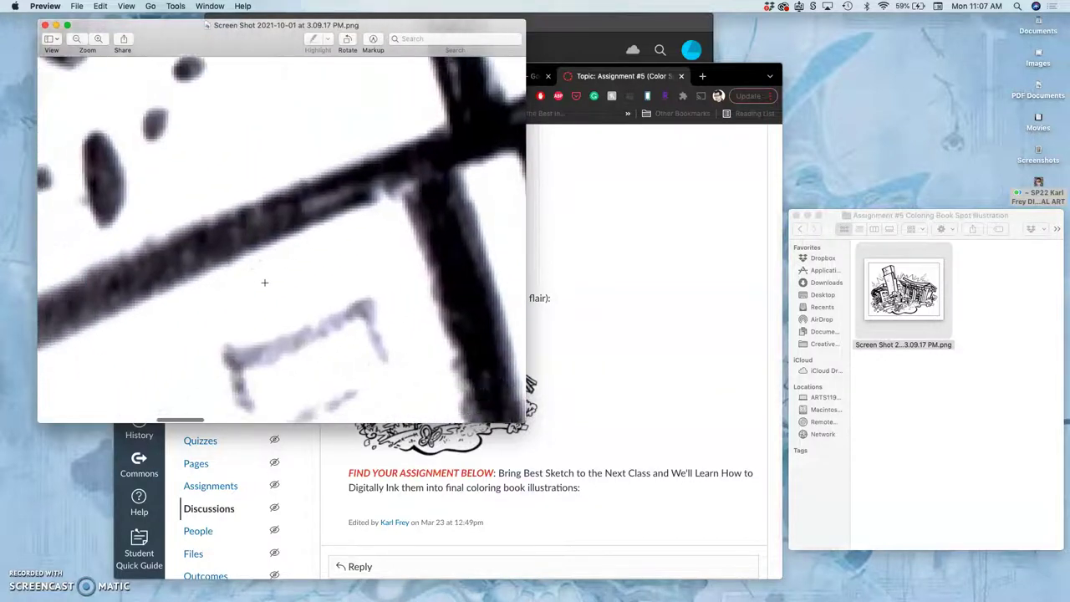
# Step: Close the Preview window showing the campus sketch screenshot
pyautogui.click(265, 252)
pyautogui.scroll(10, 227, 200)
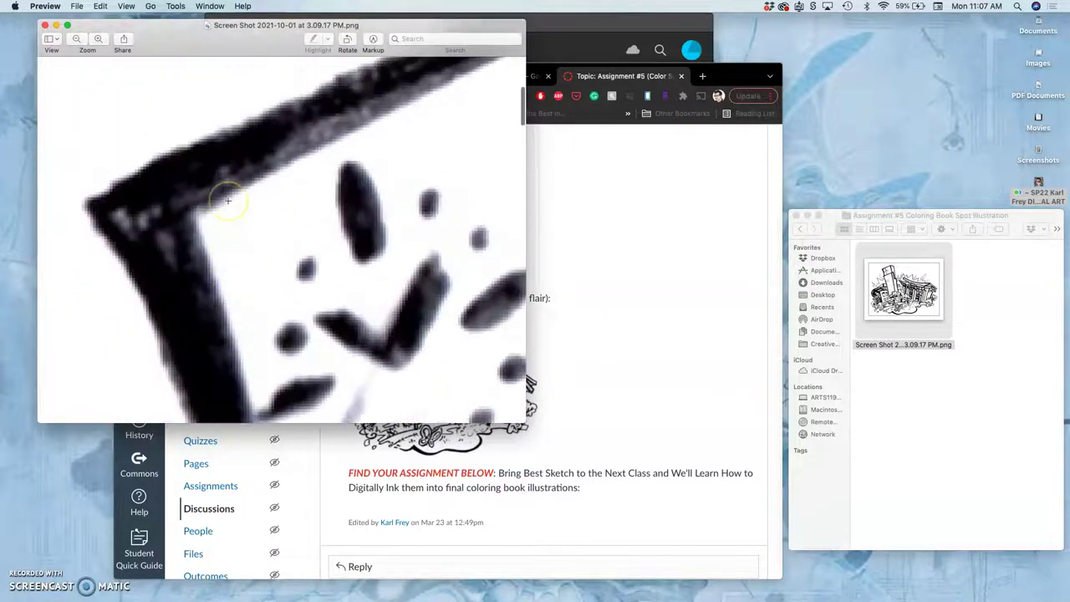
pyautogui.scroll(-10, 227, 201)
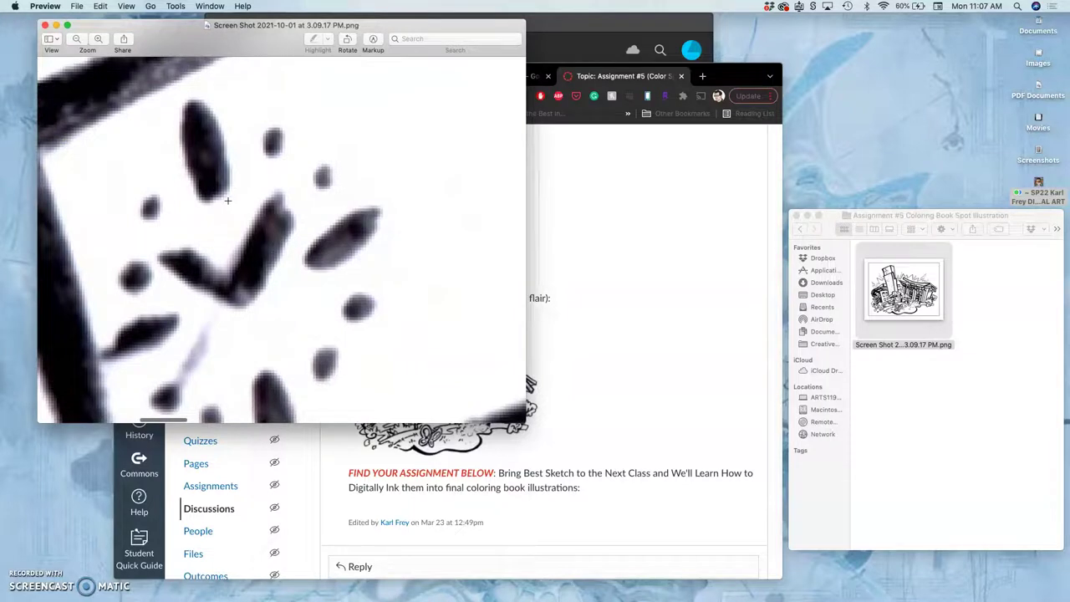
pyautogui.scroll(-5, 227, 200)
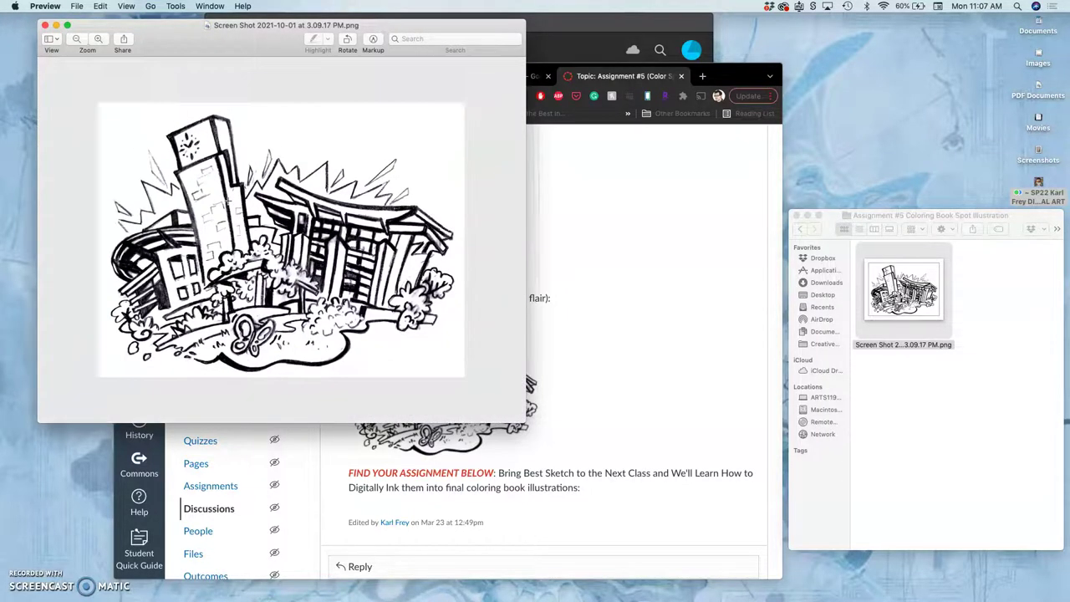
pyautogui.click(46, 25)
pyautogui.click(511, 107)
# Step: Bring the Illustrator start screen forward, move it left and enlarge it
pyautogui.click(422, 31)
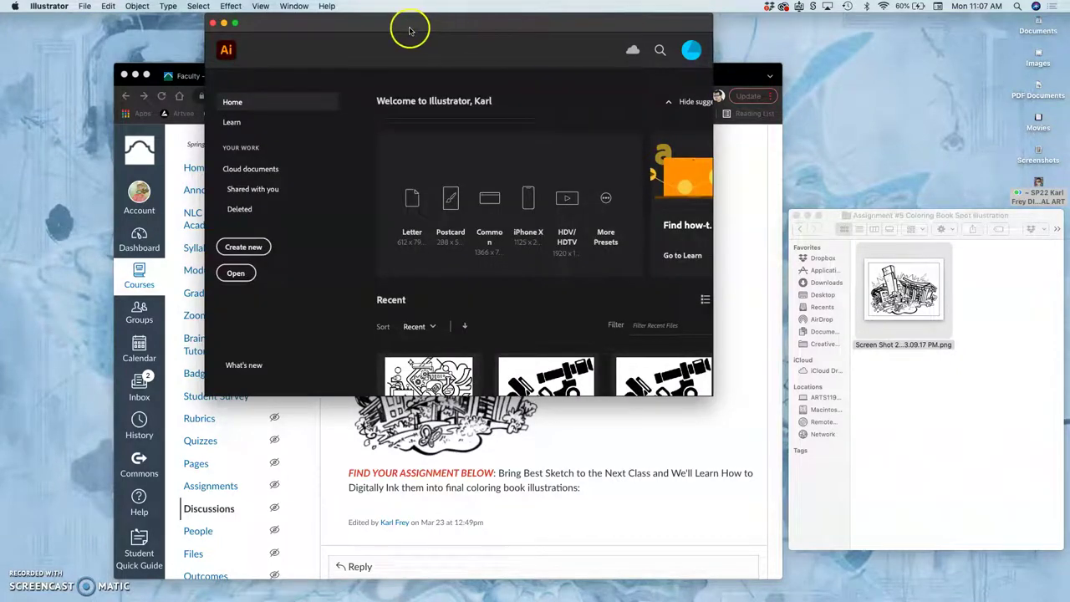
pyautogui.moveTo(422, 34); pyautogui.dragTo(218, 46)
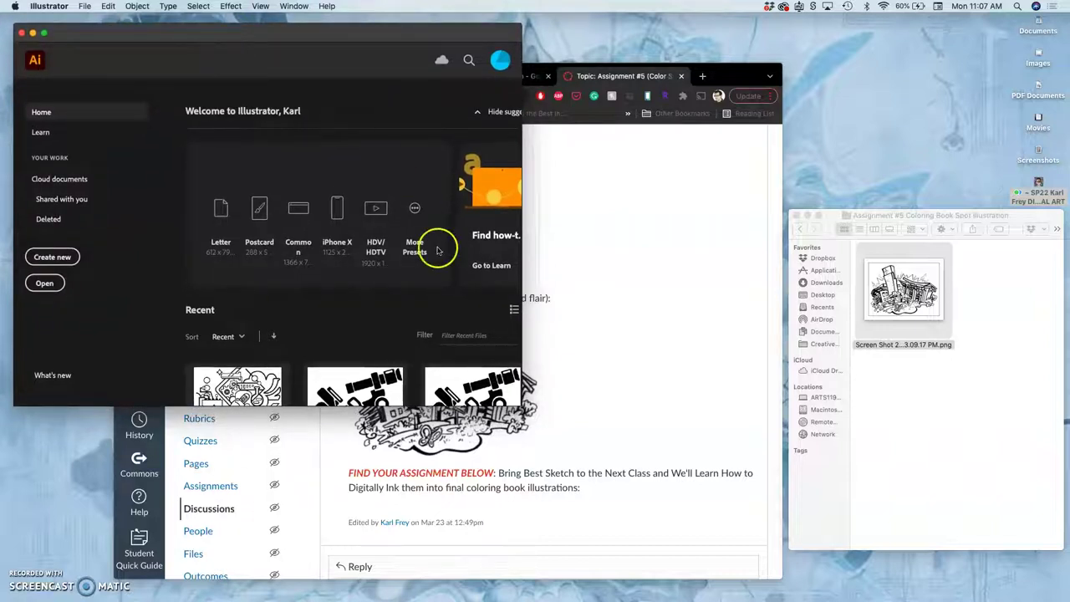
pyautogui.moveTo(519, 403); pyautogui.dragTo(740, 573)
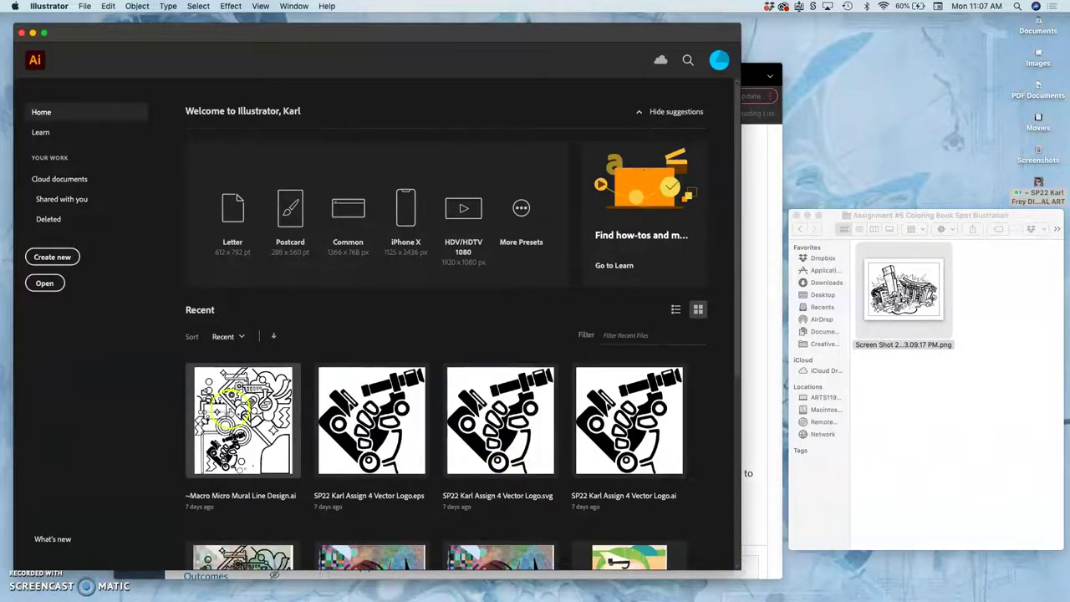
pyautogui.scroll(-5, 258, 432)
pyautogui.scroll(3, 258, 437)
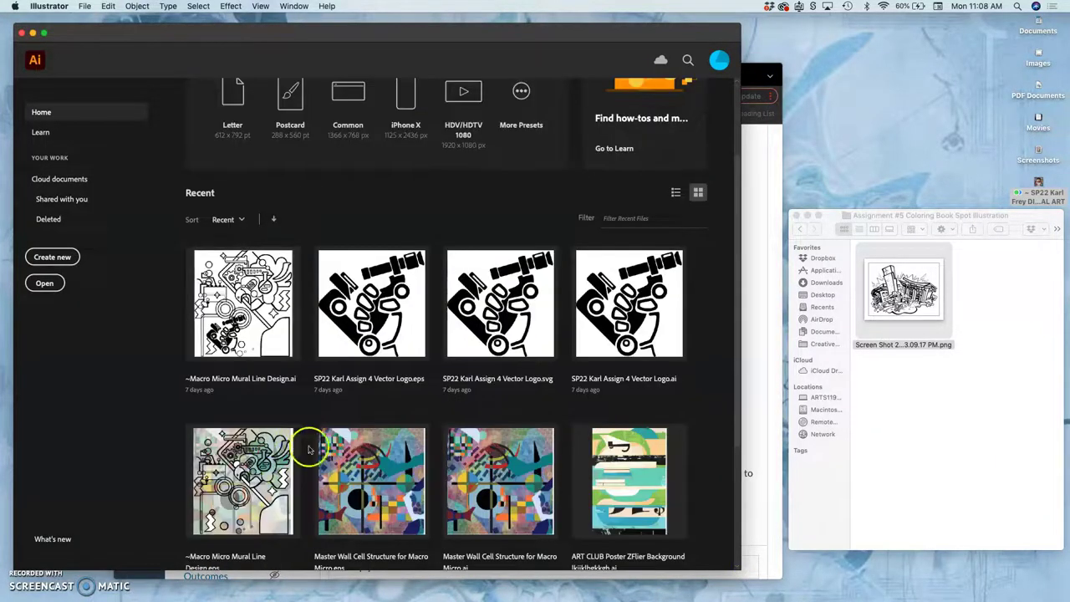
pyautogui.scroll(3, 444, 351)
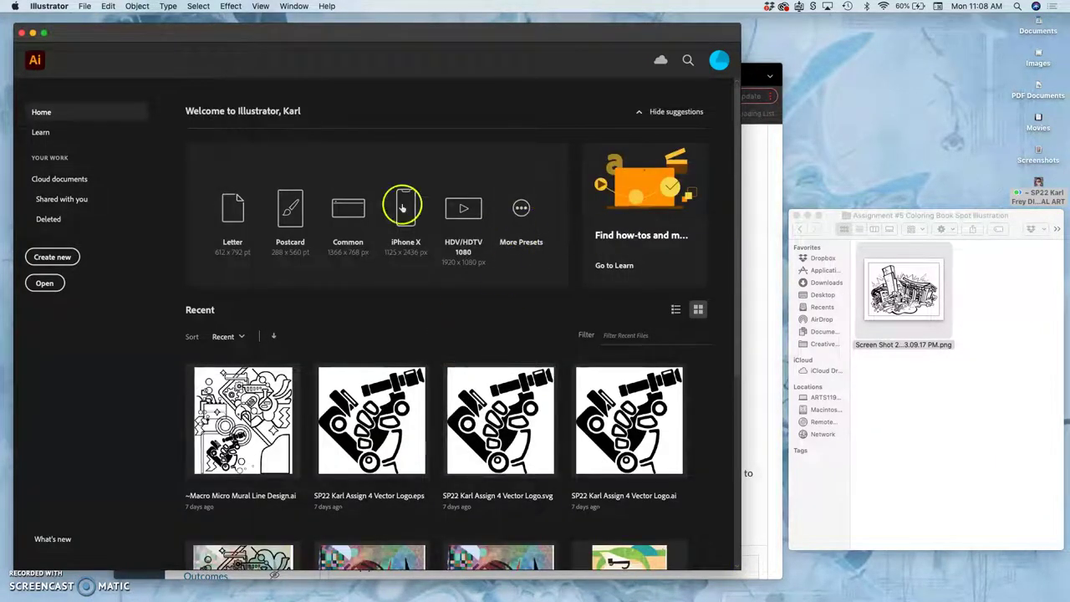
# Step: Open the screenshot file with Adobe Illustrator 2021
pyautogui.rightClick(909, 301)
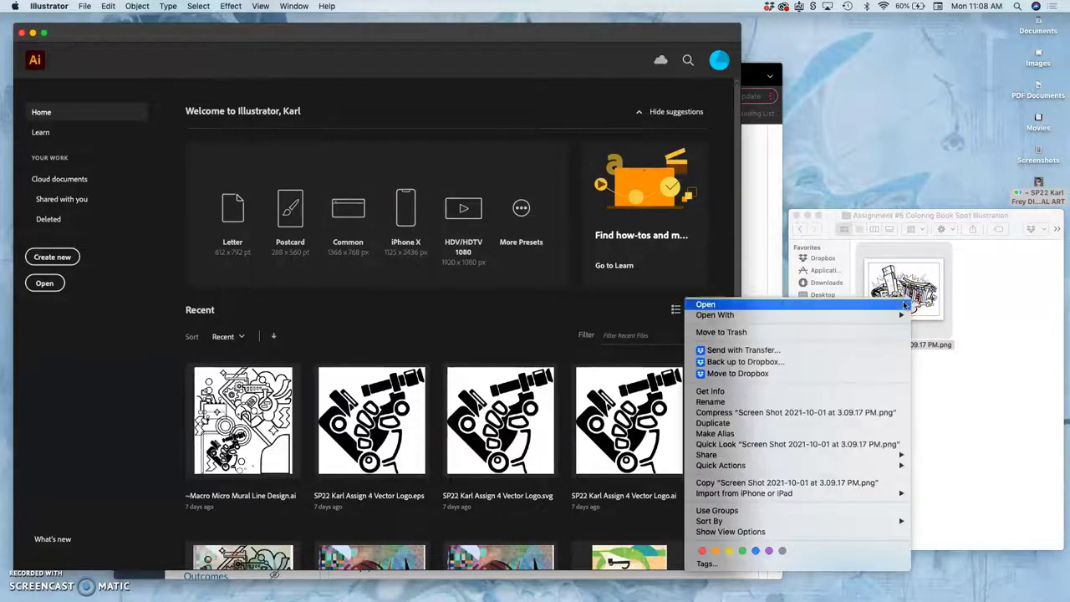
pyautogui.moveTo(861, 317)
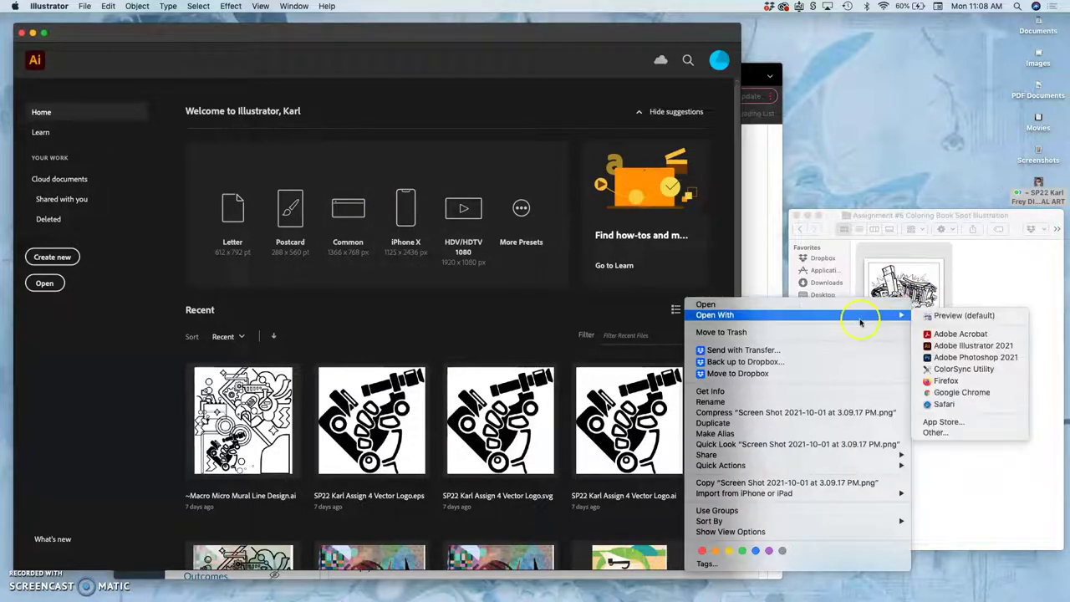
pyautogui.click(942, 346)
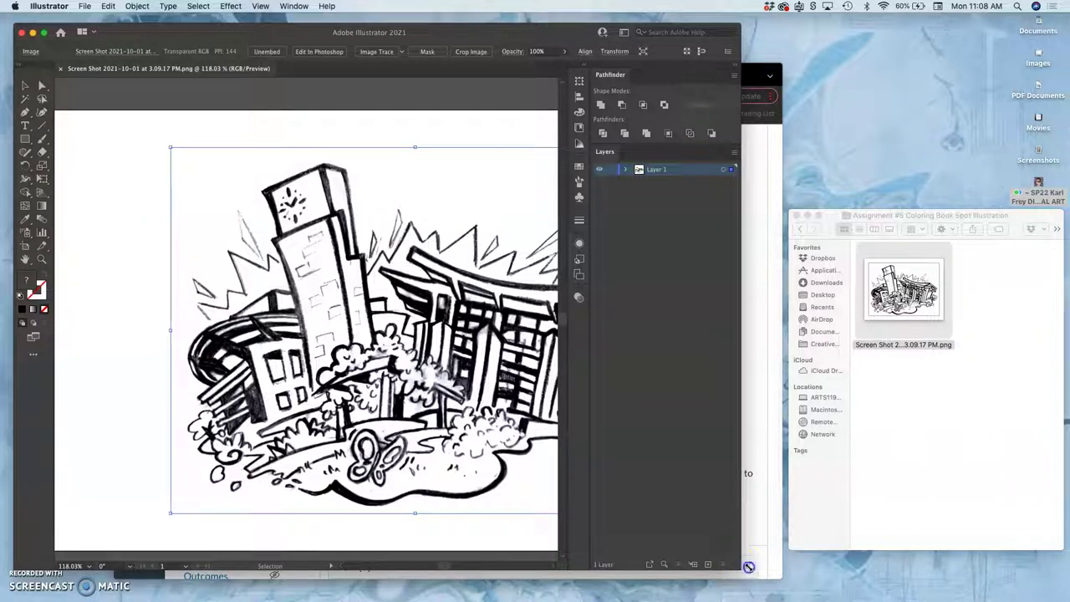
# Step: Enlarge the Illustrator window around the sketch and trace it with the Default preset
pyautogui.moveTo(890, 580); pyautogui.dragTo(900, 583)
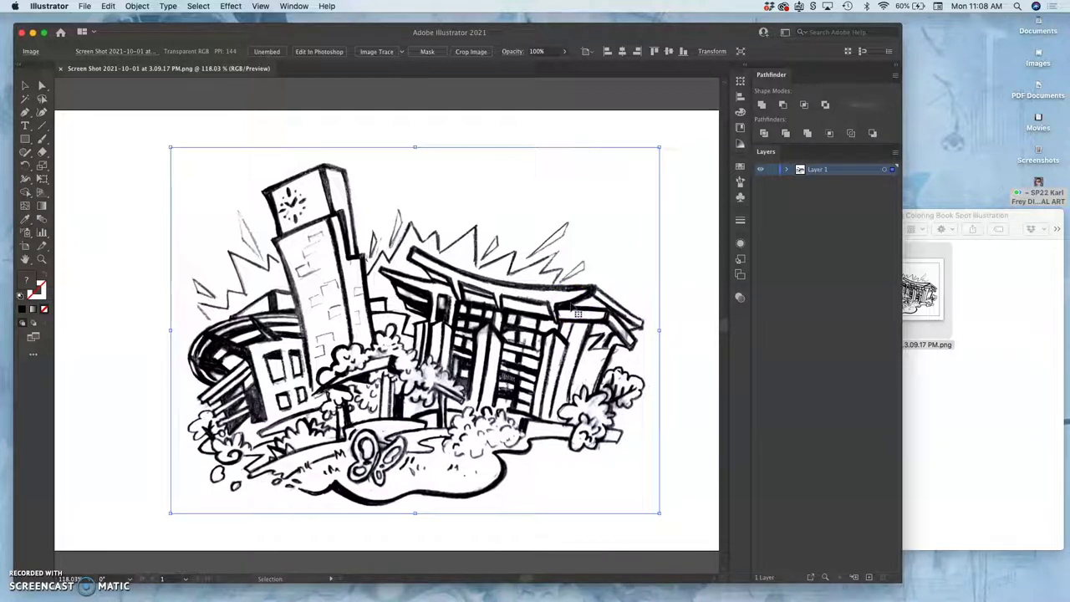
pyautogui.click(543, 243)
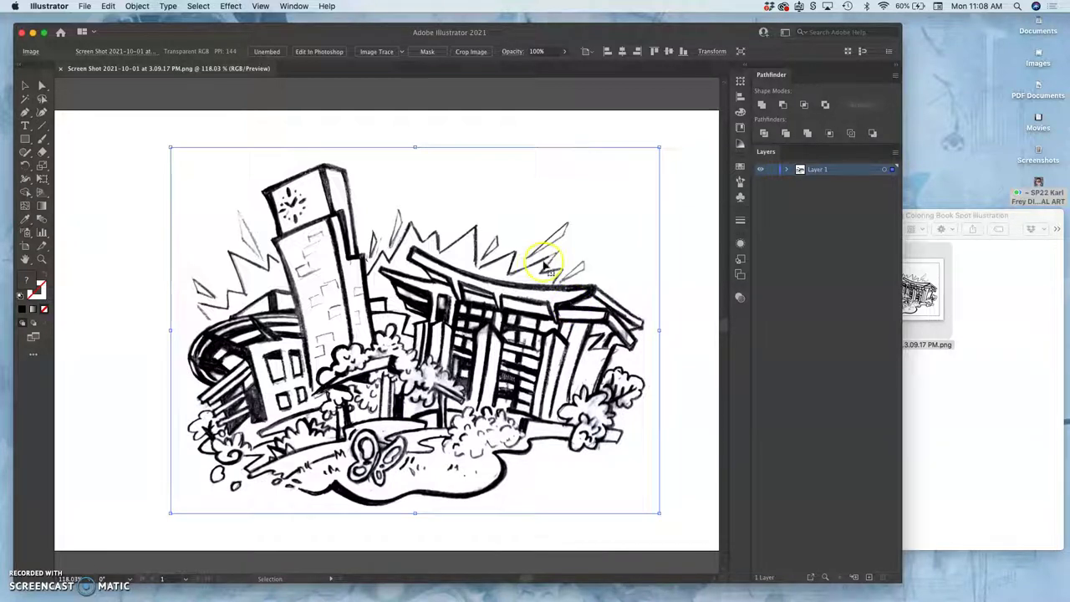
pyautogui.click(375, 52)
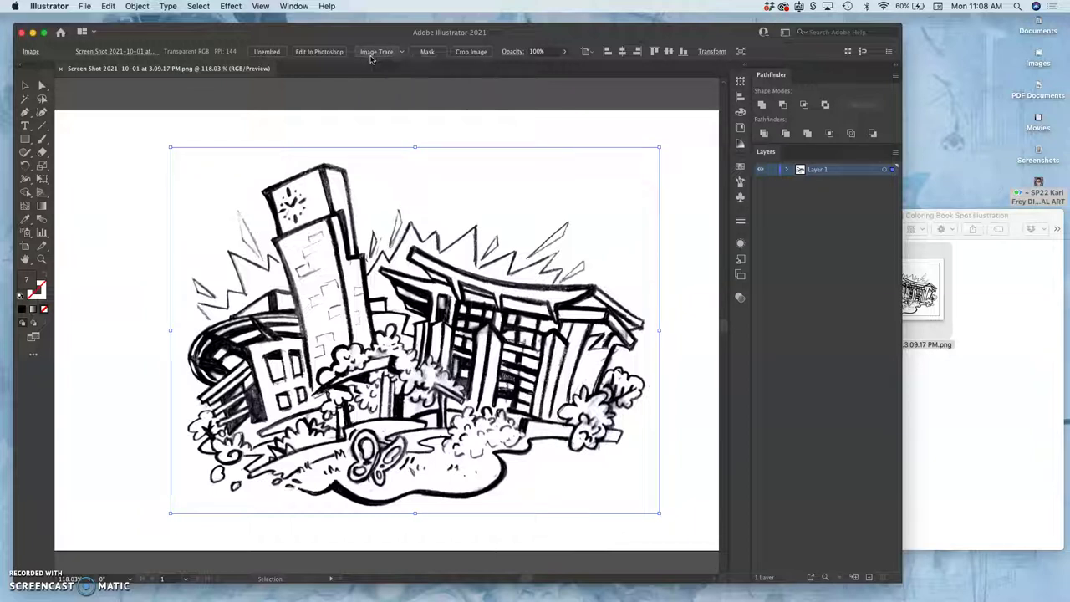
pyautogui.click(388, 75)
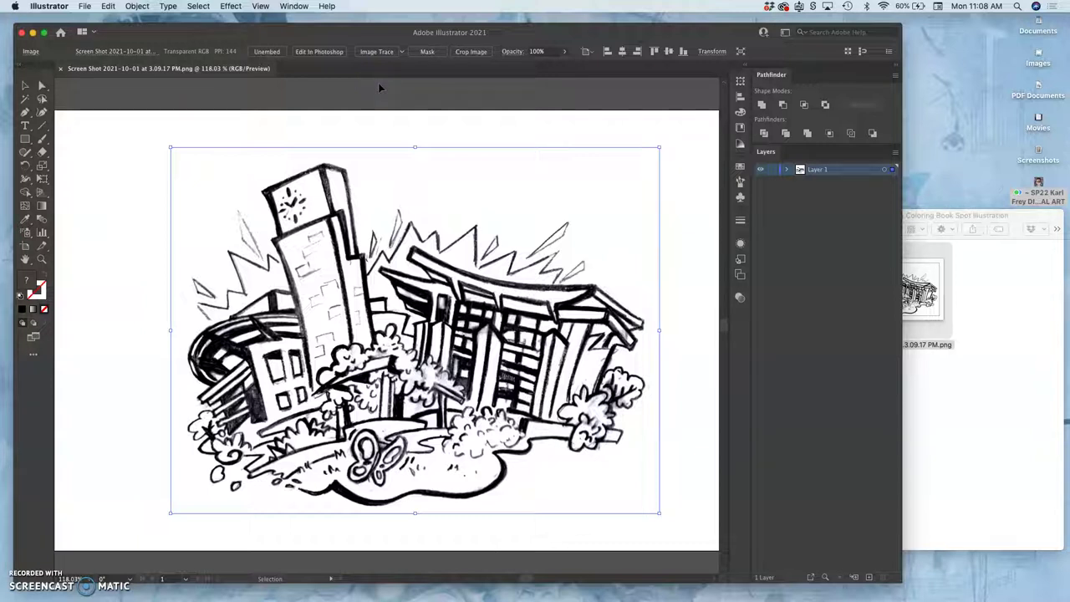
pyautogui.click(381, 52)
# Step: Apply Image Trace to turn the selected sketch into solid black-and-white shapes
pyautogui.click(381, 51)
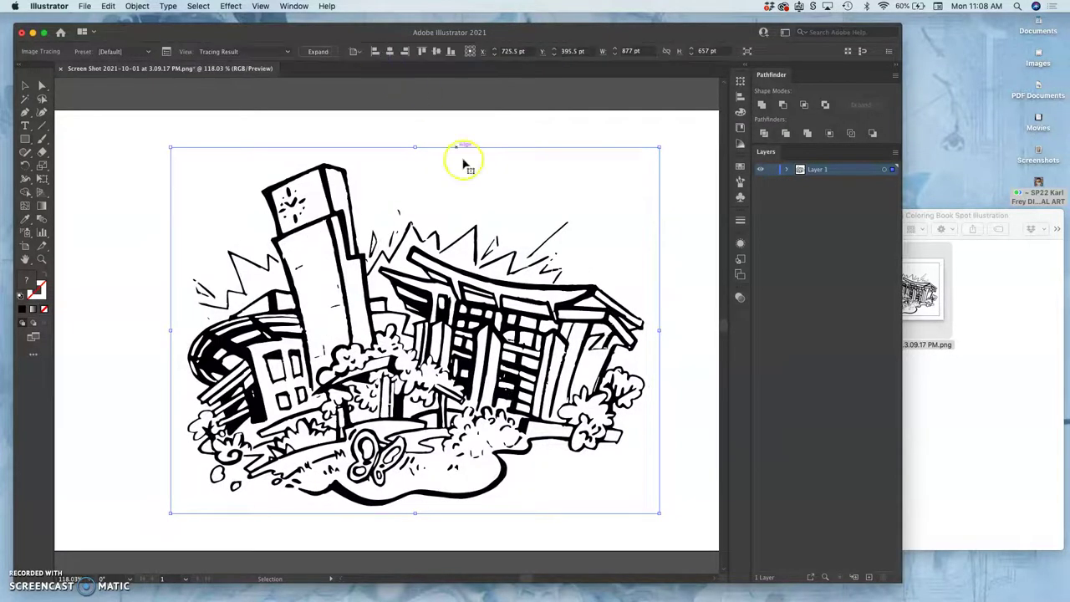
pyautogui.scroll(10, 468, 306)
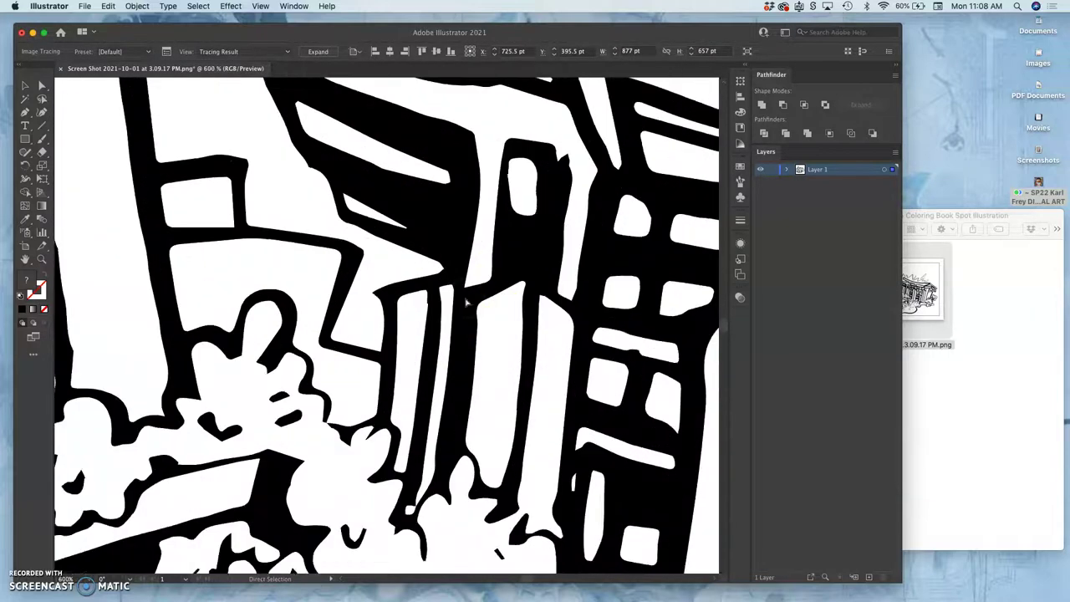
# Step: Open the original screenshot in Preview, move it right, and zoom to compare details
pyautogui.scroll(-5, 467, 303)
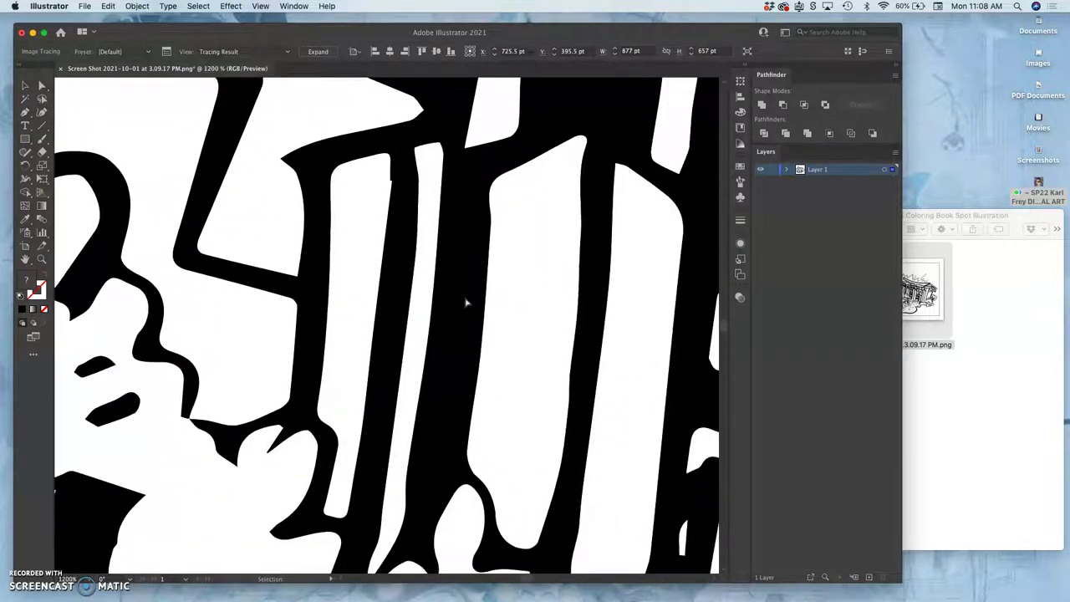
pyautogui.doubleClick(919, 294)
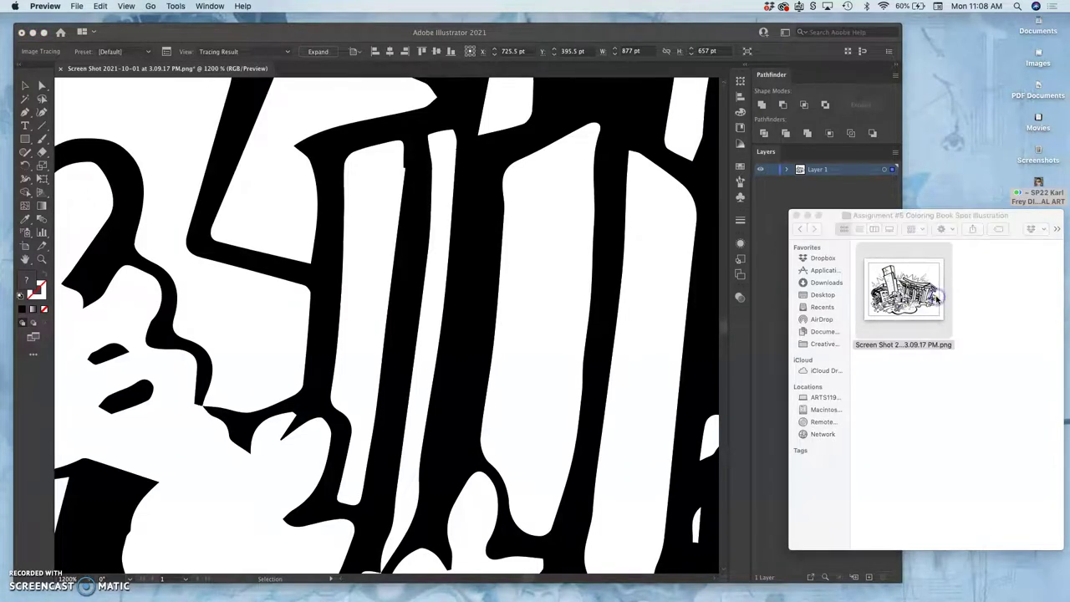
pyautogui.moveTo(451, 34); pyautogui.dragTo(910, 74)
pyautogui.scroll(10, 909, 76)
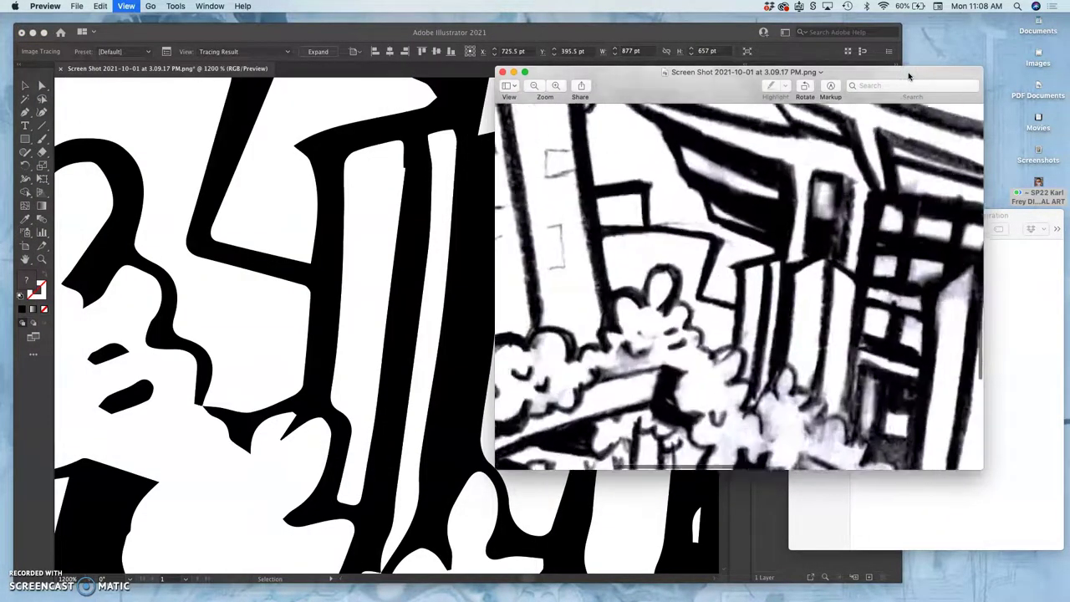
pyautogui.scroll(6, 909, 76)
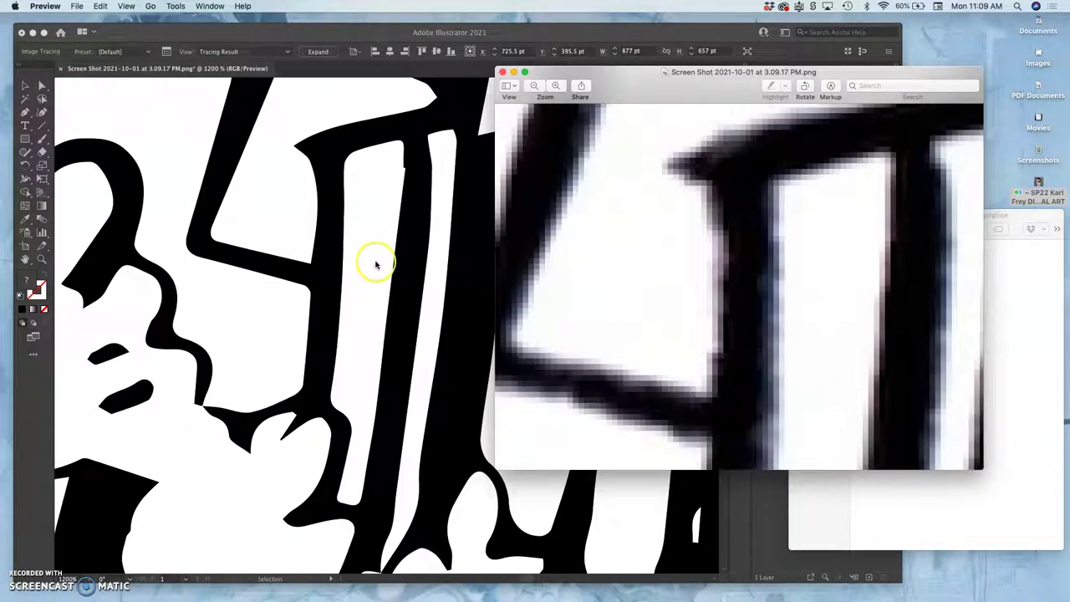
pyautogui.scroll(-6, 375, 264)
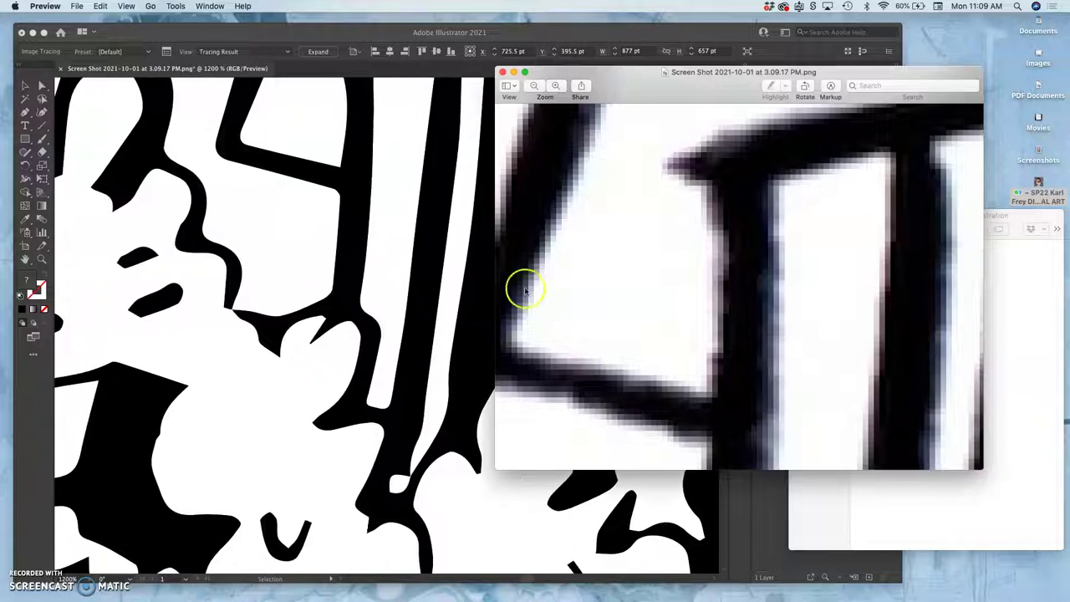
pyautogui.scroll(-3, 633, 336)
pyautogui.scroll(-5, 633, 335)
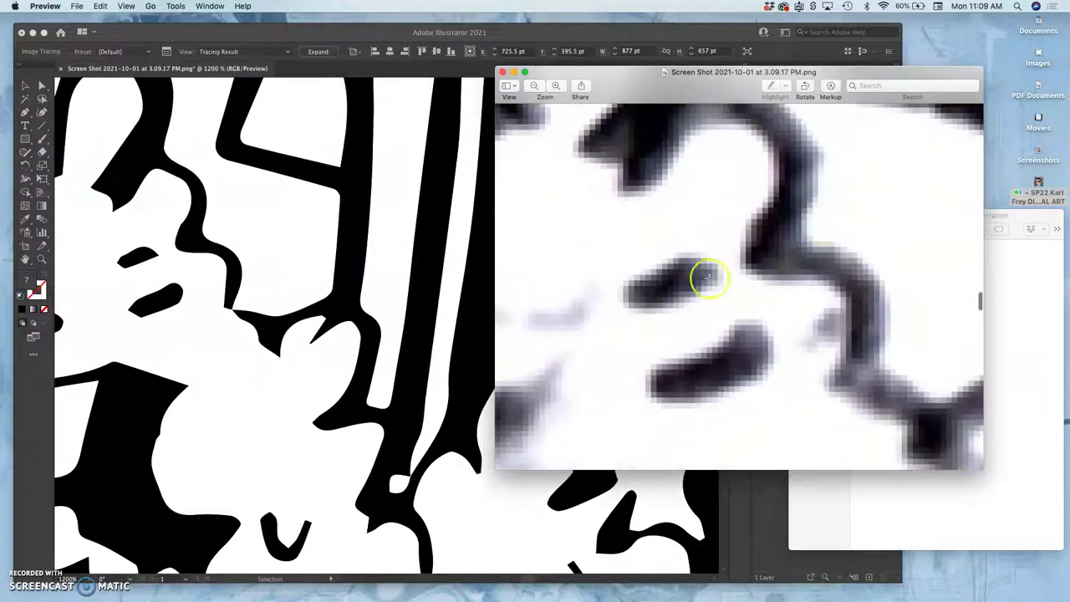
pyautogui.hscroll(-10, 363, 322)
pyautogui.scroll(-4, 363, 323)
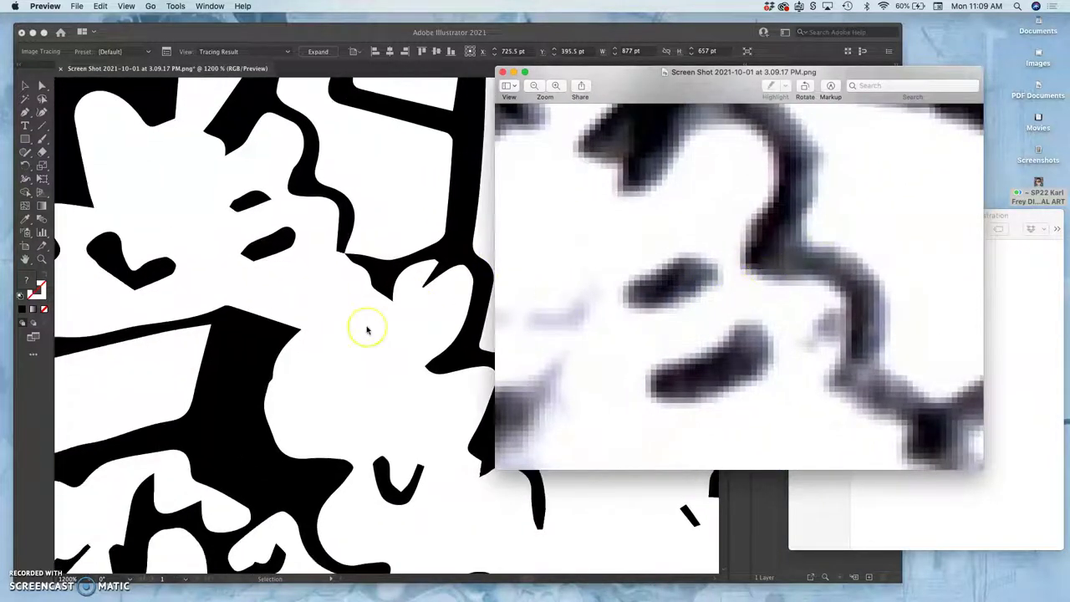
pyautogui.scroll(6, 366, 330)
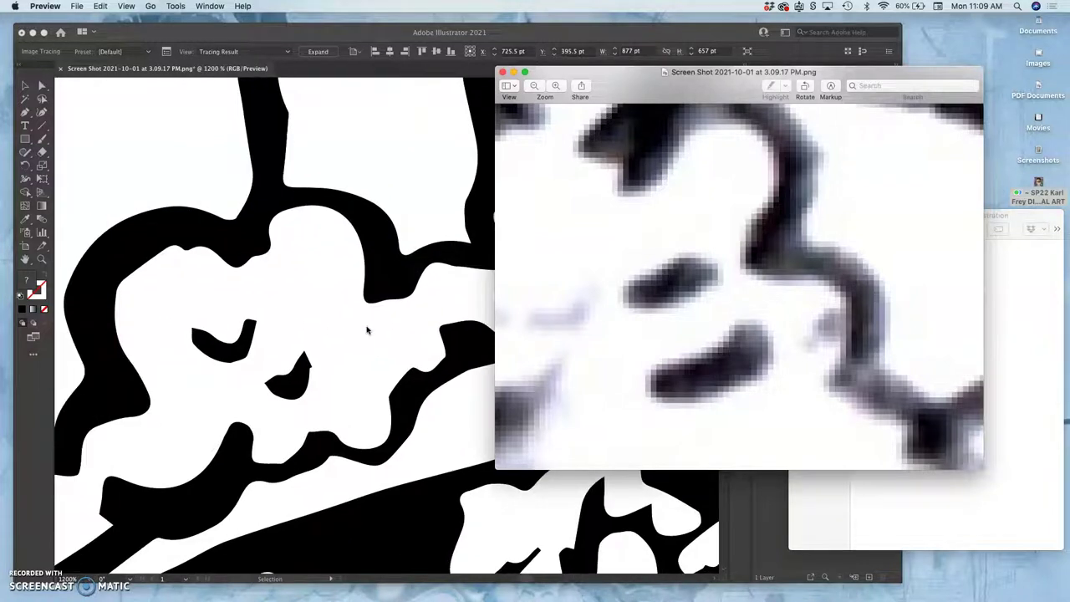
pyautogui.hscroll(-10, 352, 337)
pyautogui.scroll(-5, 351, 337)
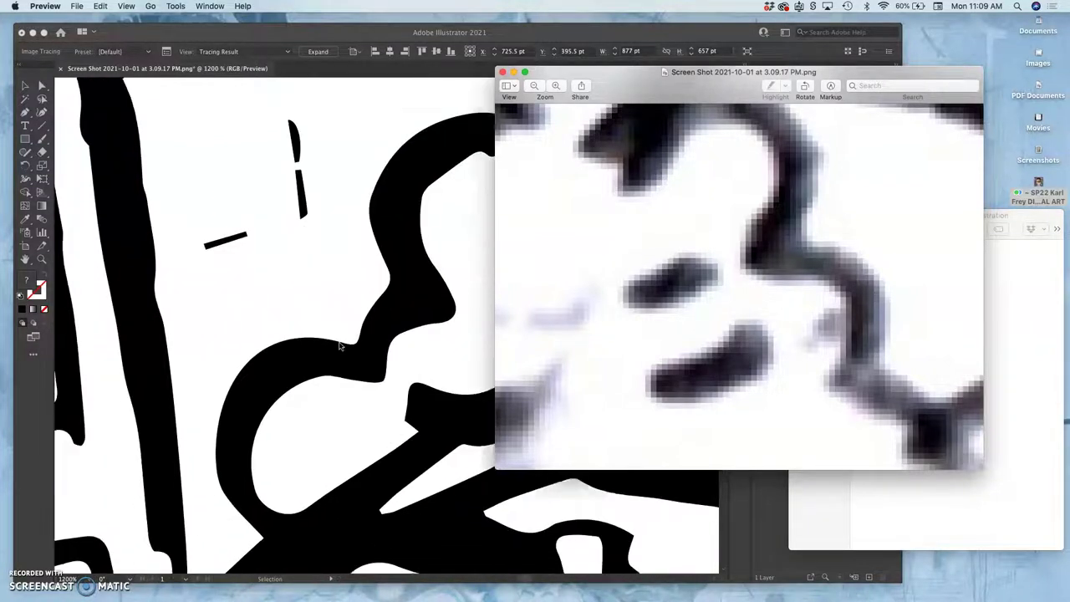
pyautogui.scroll(6, 339, 346)
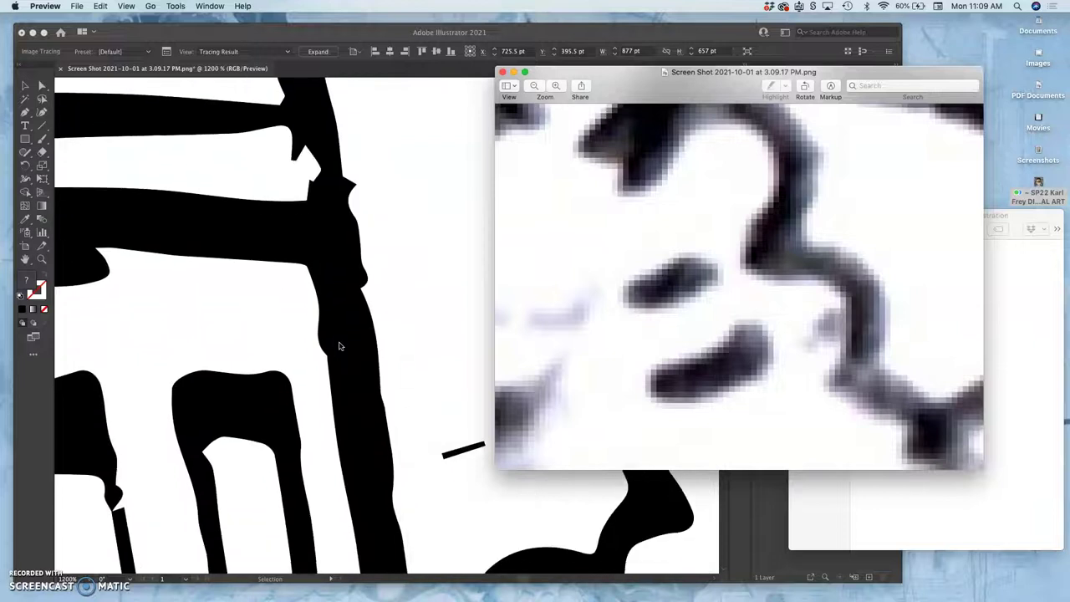
# Step: Return to Illustrator and zoom out to show the whole traced artwork
pyautogui.click(335, 196)
pyautogui.scroll(-10, 309, 314)
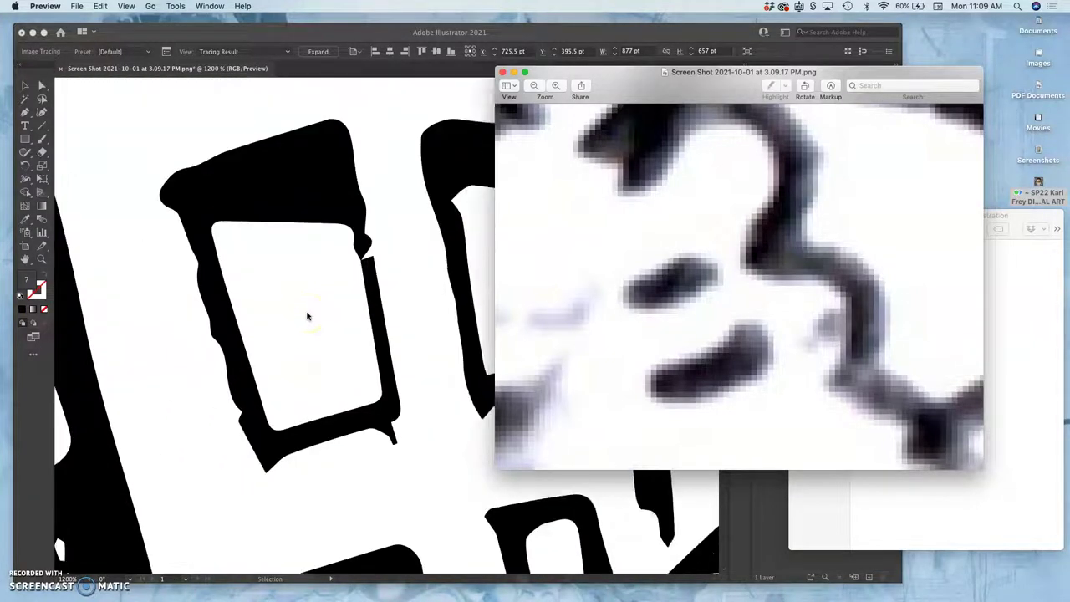
pyautogui.scroll(-10, 307, 316)
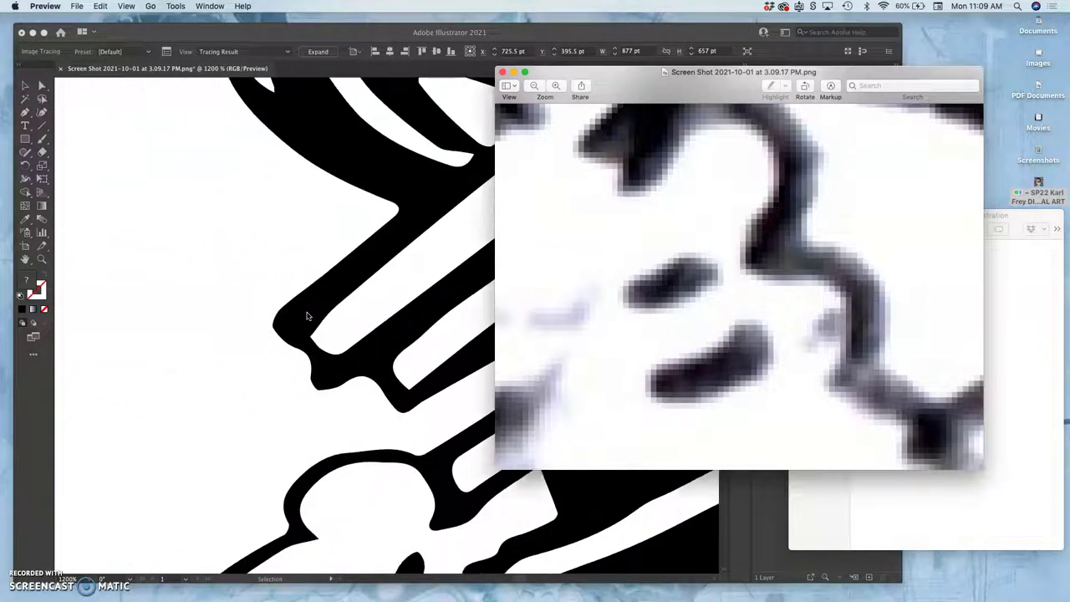
pyautogui.scroll(-1, 307, 316)
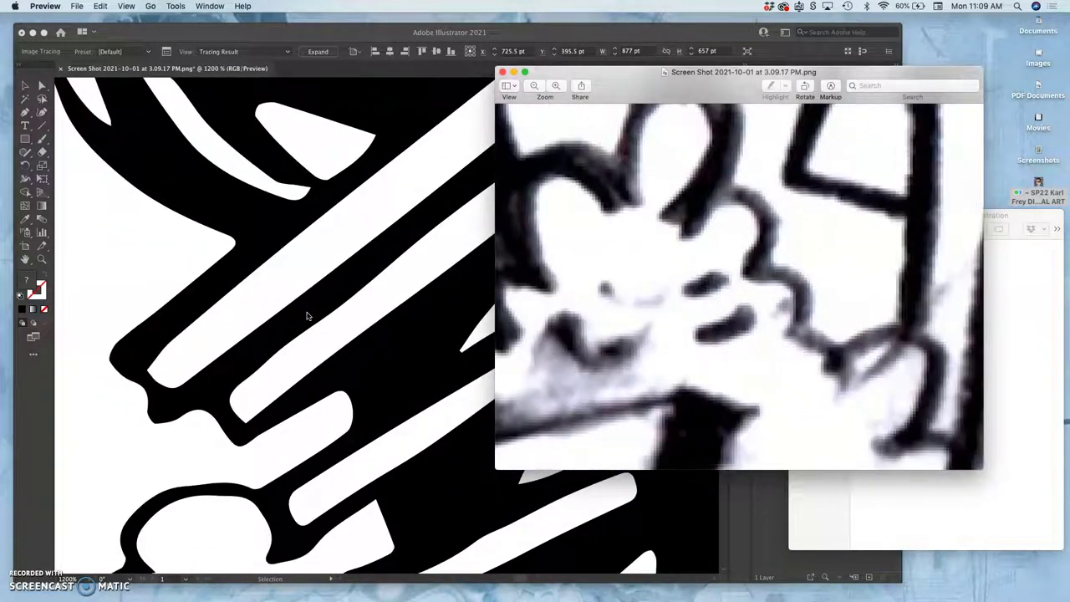
pyautogui.click(138, 255)
pyautogui.press('super+1')
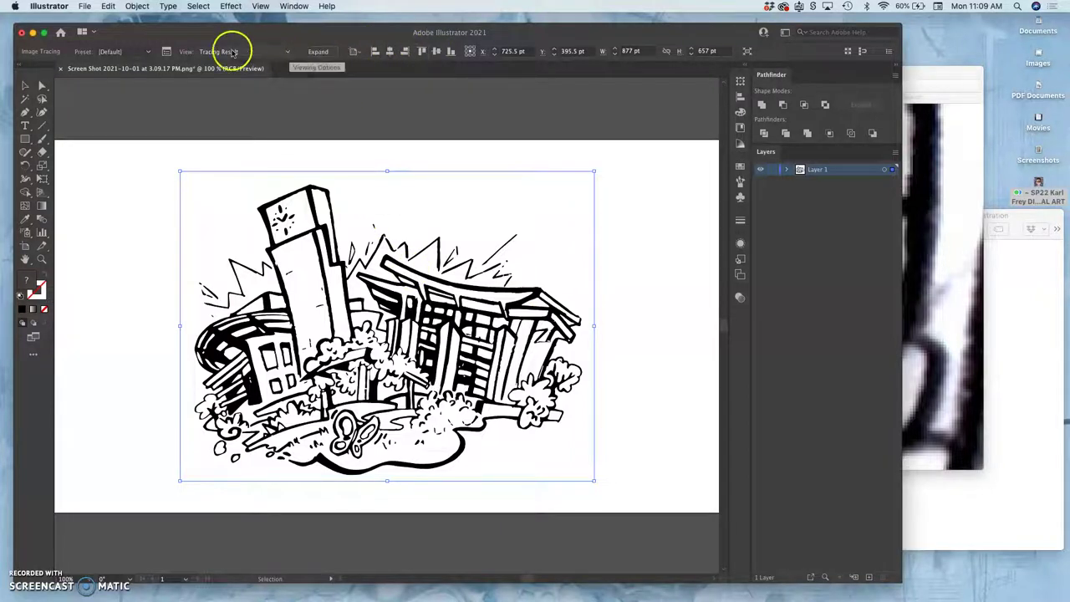
# Step: In Image Trace settings, raise the threshold to 193 and expand the advanced options
pyautogui.click(166, 51)
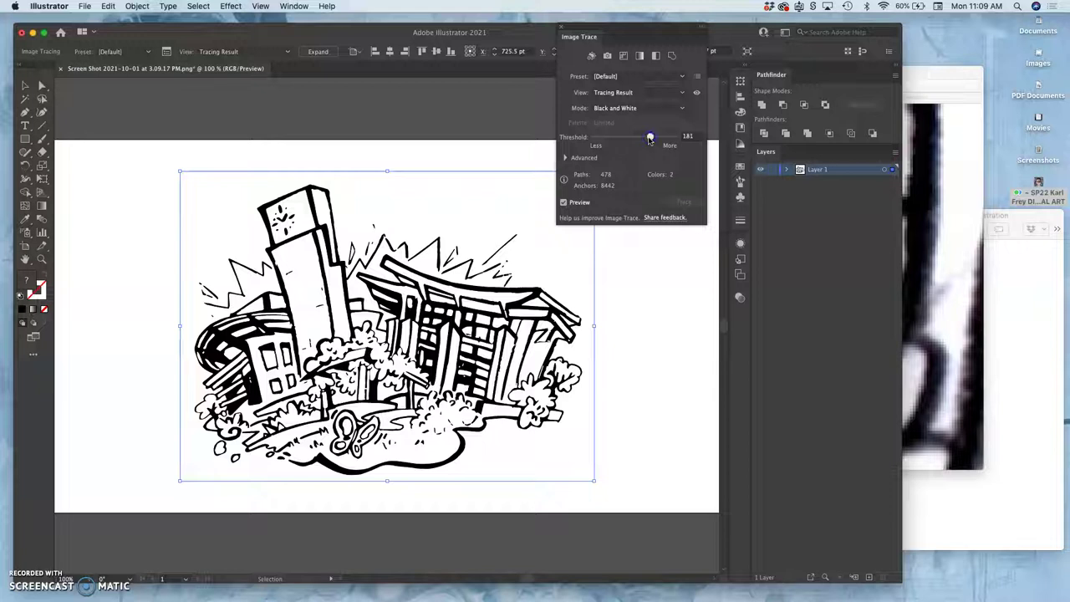
pyautogui.moveTo(649, 138); pyautogui.dragTo(649, 138)
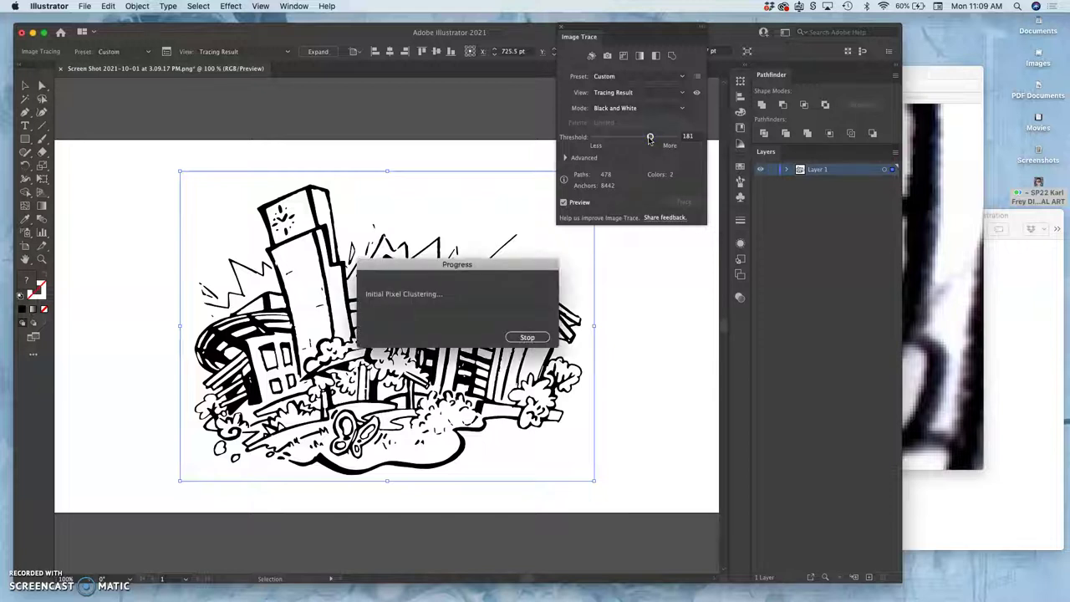
pyautogui.click(565, 158)
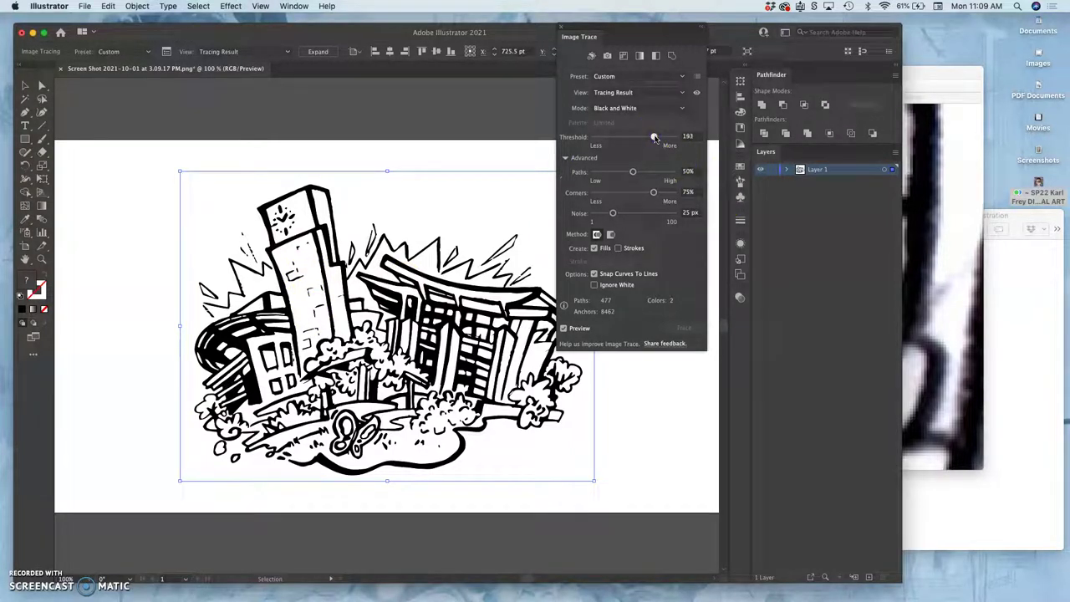
pyautogui.moveTo(654, 137); pyautogui.dragTo(654, 138)
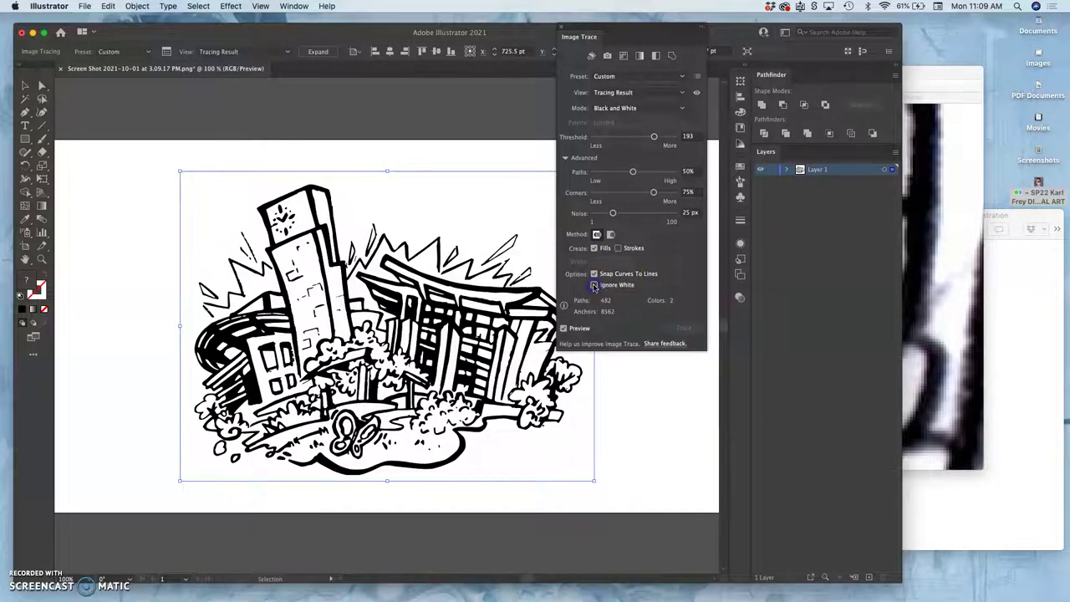
# Step: Turn on Ignore White, move the traced artwork up and left, and zoom in
pyautogui.click(594, 285)
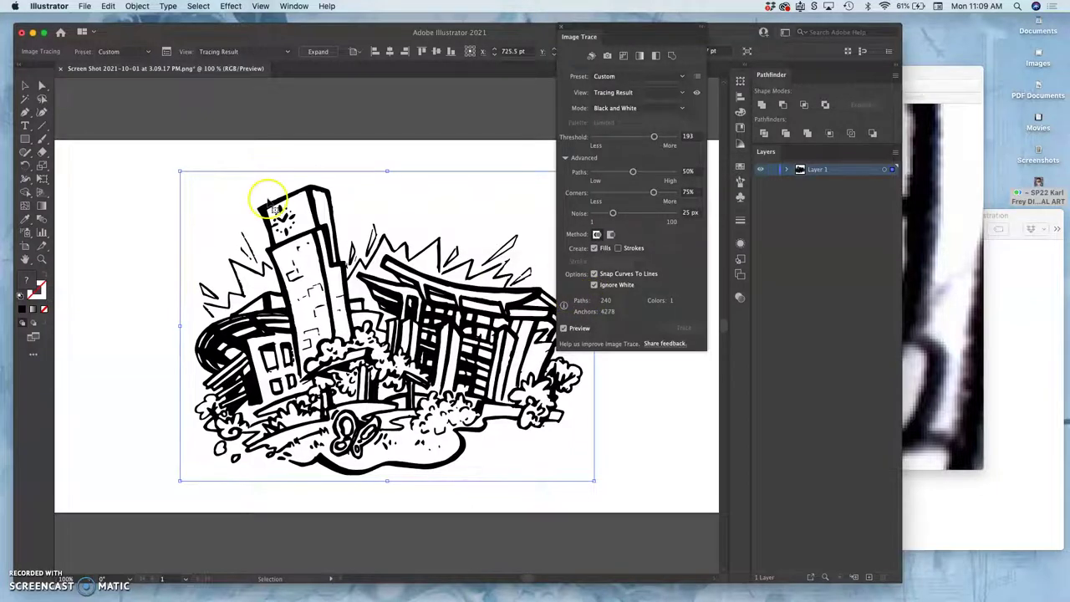
pyautogui.click(25, 86)
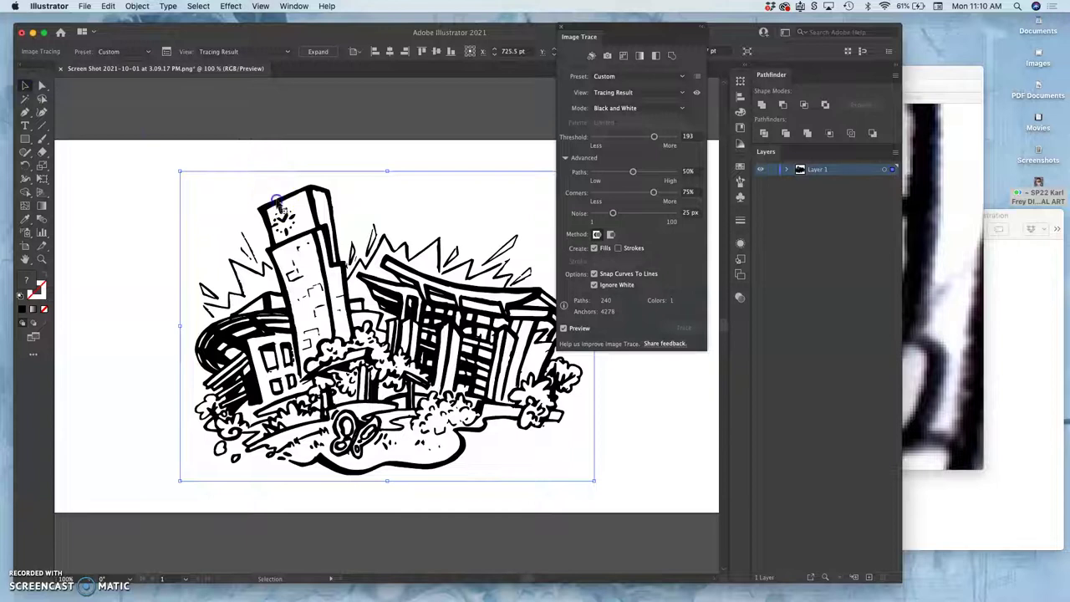
pyautogui.moveTo(277, 203)
pyautogui.mouseDown()
pyautogui.moveTo(270, 95)
pyautogui.moveTo(259, 103)
pyautogui.mouseUp()
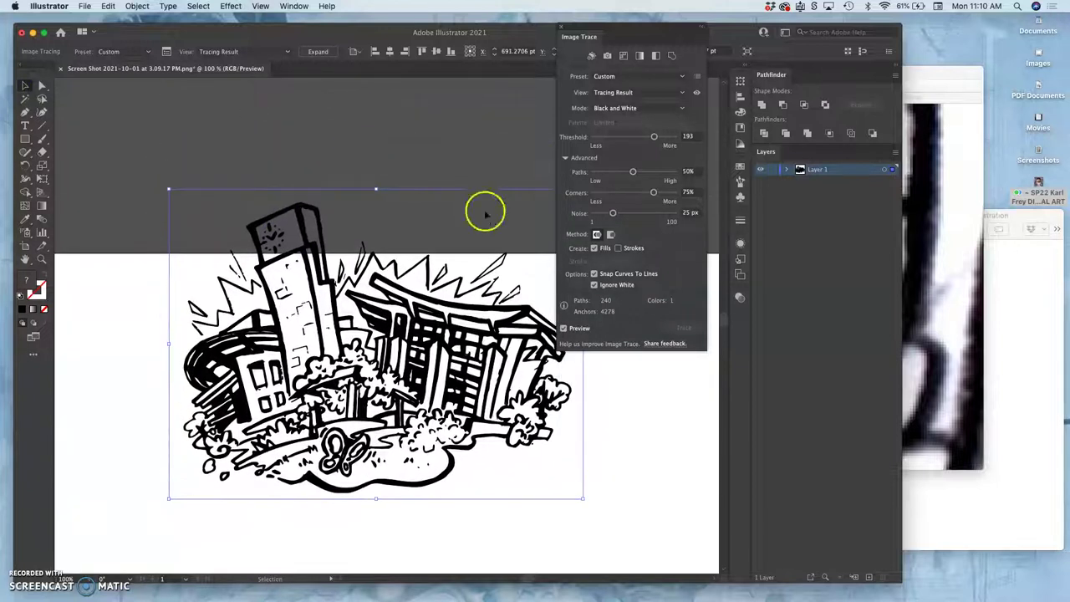
pyautogui.click(594, 286)
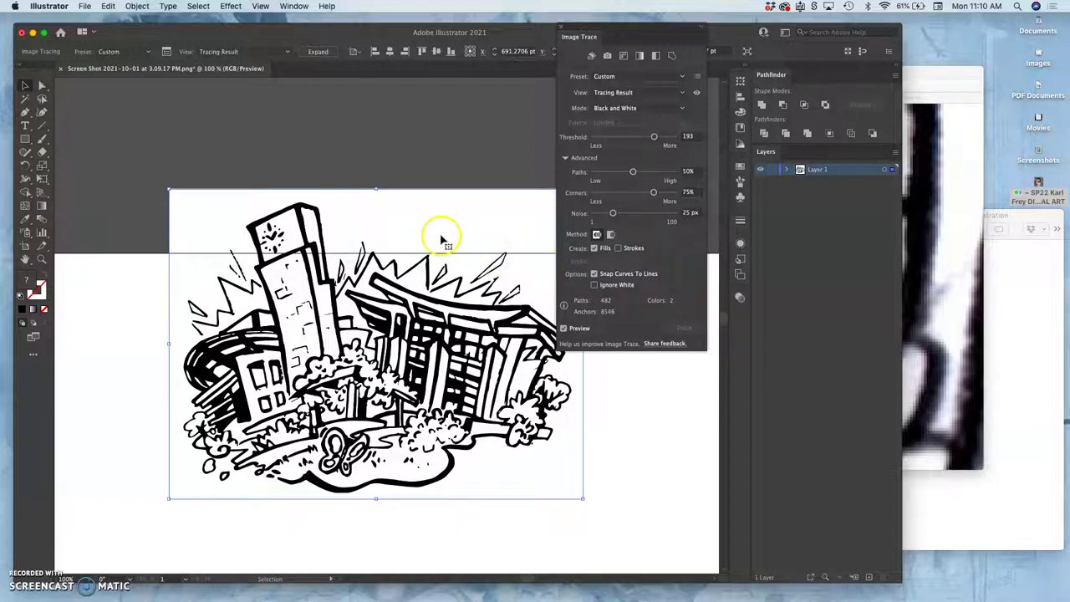
pyautogui.moveTo(433, 222); pyautogui.dragTo(425, 163)
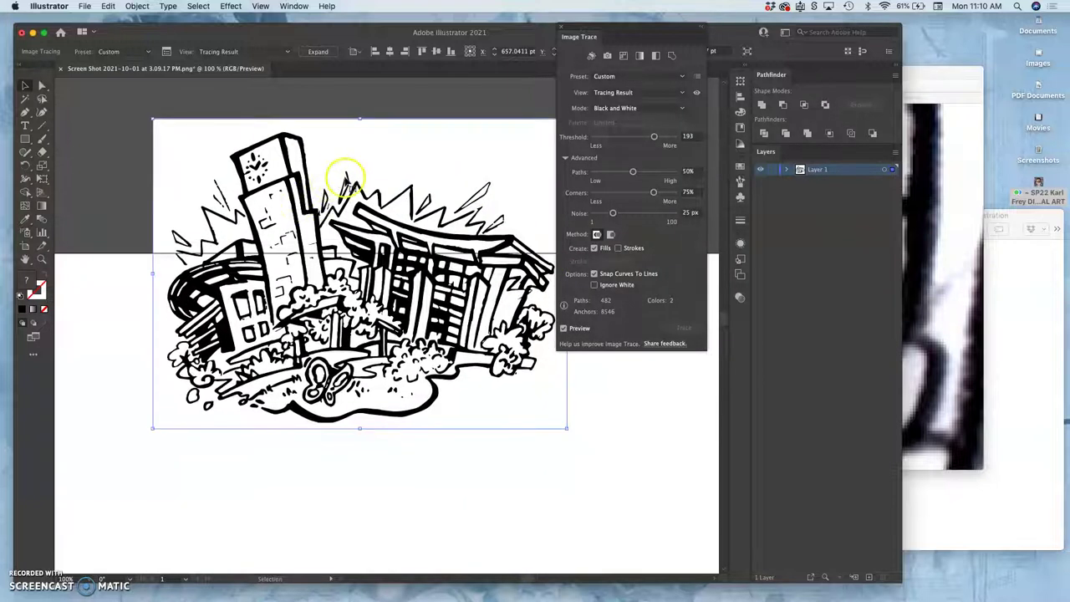
pyautogui.click(594, 285)
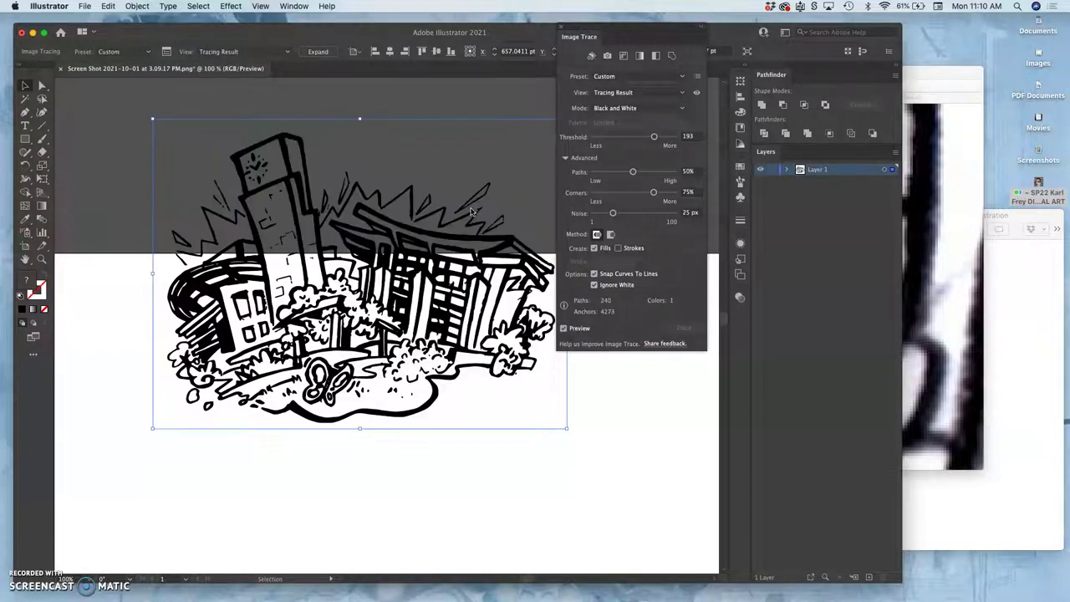
pyautogui.moveTo(331, 188); pyautogui.dragTo(333, 193)
# Step: Expand the trace into editable vector paths
pyautogui.click(326, 200)
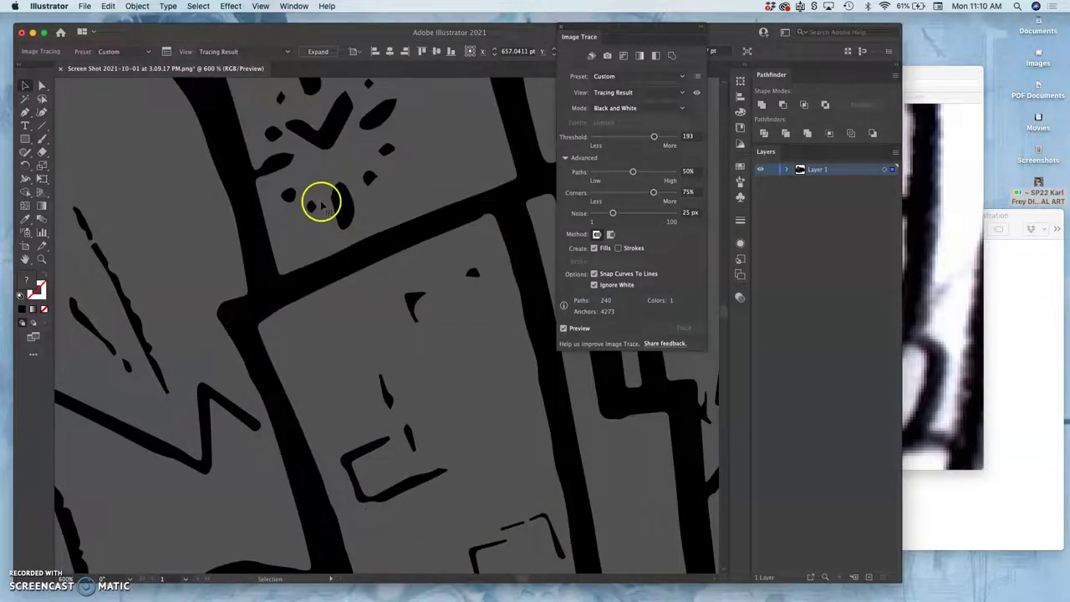
pyautogui.click(317, 51)
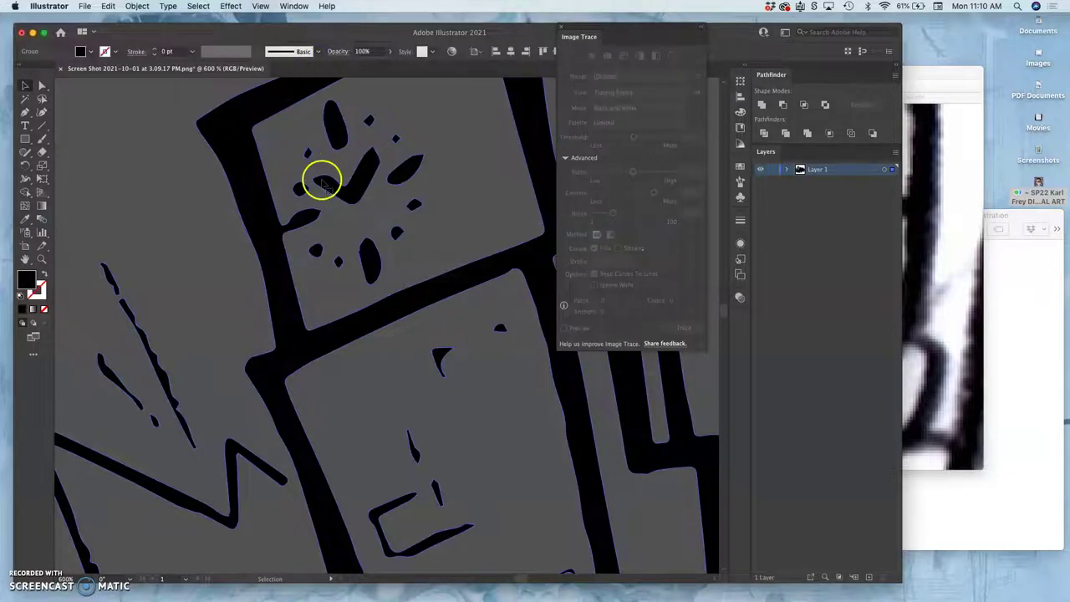
pyautogui.click(40, 86)
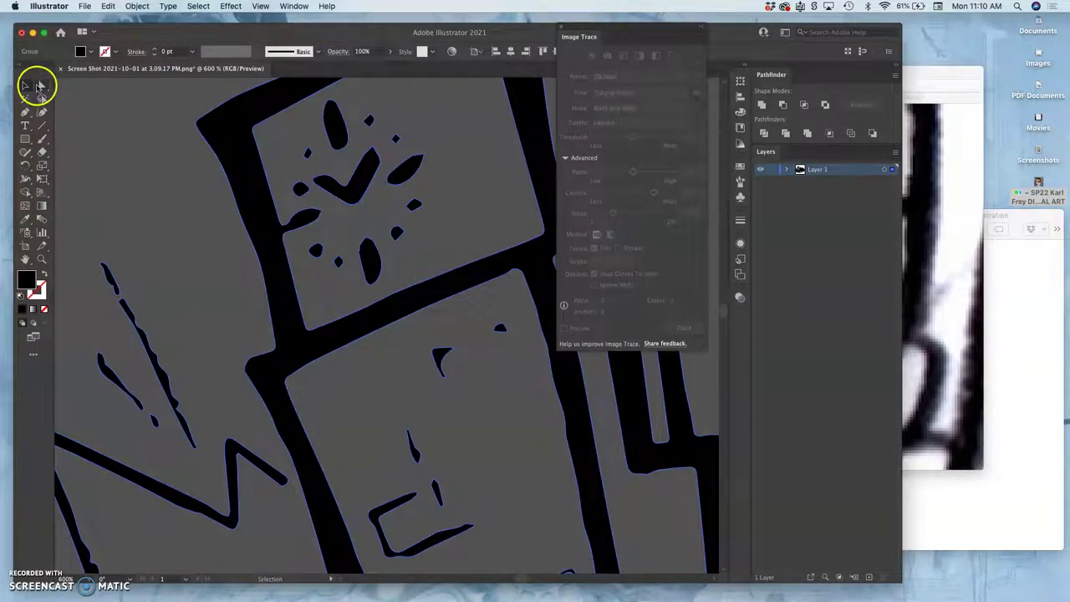
pyautogui.scroll(-10, 284, 269)
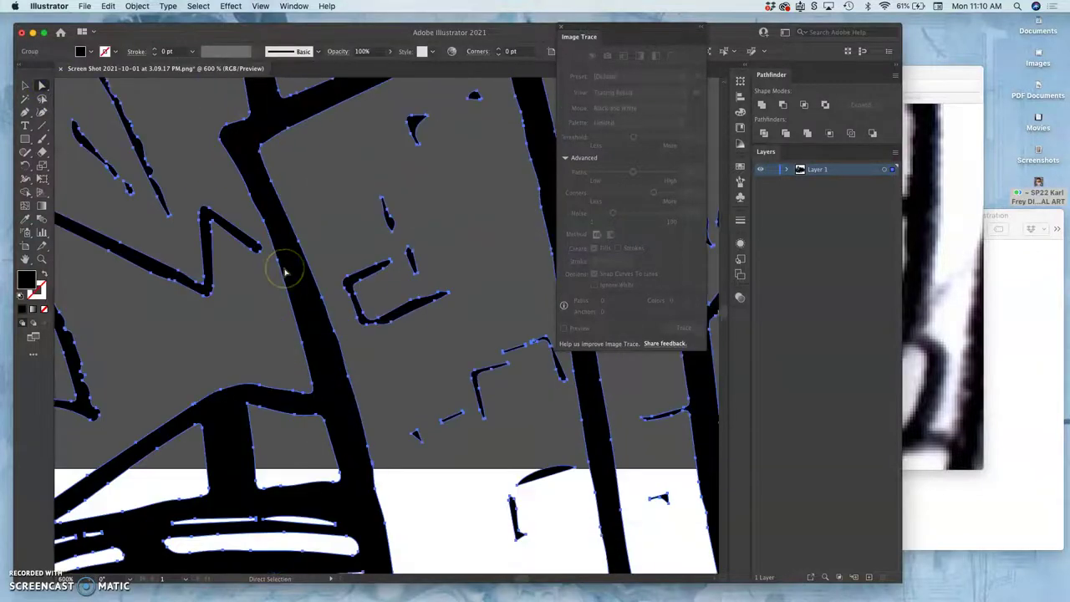
# Step: Zoom out, drag the traced group down onto the white artboard, and deselect it
pyautogui.hotkey('ctrl', '-')
pyautogui.hotkey('ctrl', '-')
pyautogui.hotkey('ctrl', '-')
pyautogui.hotkey('ctrl', '-')
pyautogui.hotkey('ctrl', '-')
pyautogui.hotkey('ctrl', '-')
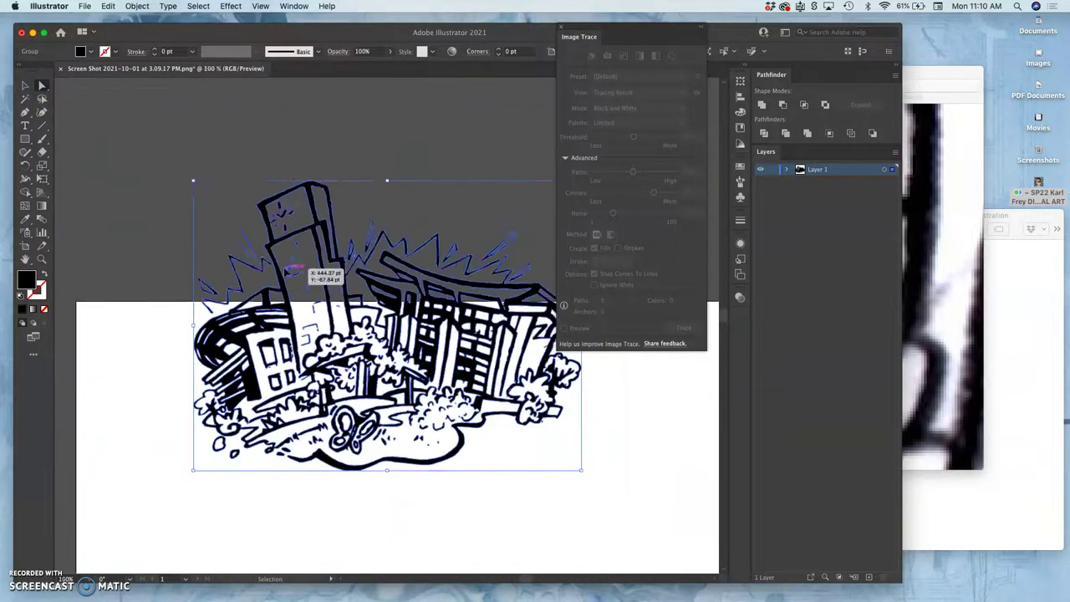
pyautogui.hotkey('ctrl', 'a')
pyautogui.scroll(-2, 303, 269)
pyautogui.click(24, 85)
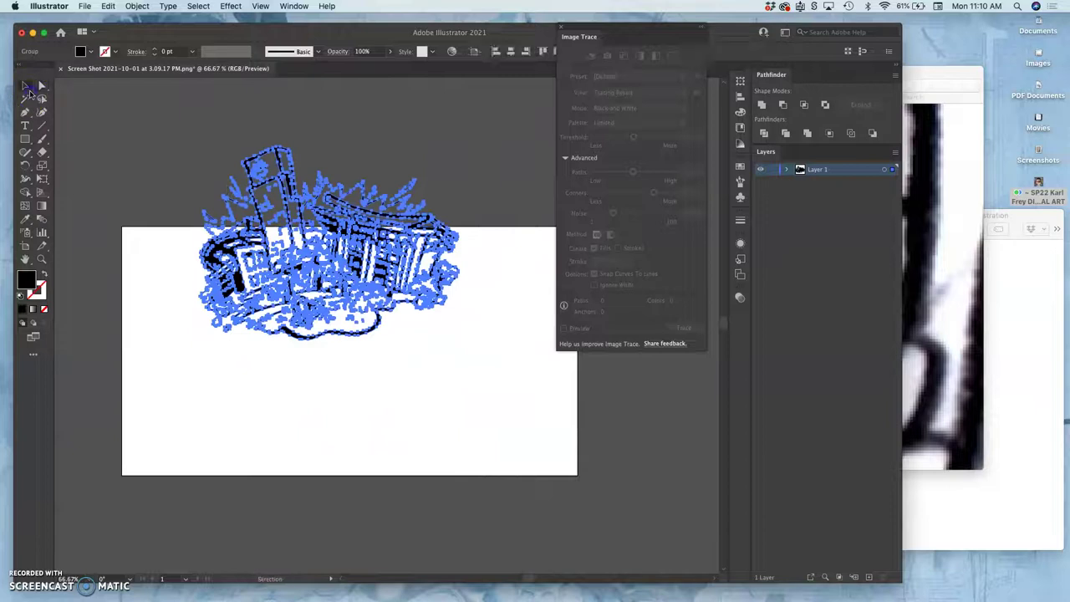
pyautogui.click(310, 232)
pyautogui.moveTo(346, 239)
pyautogui.mouseDown()
pyautogui.moveTo(368, 334)
pyautogui.moveTo(396, 373)
pyautogui.mouseUp()
pyautogui.click(477, 447)
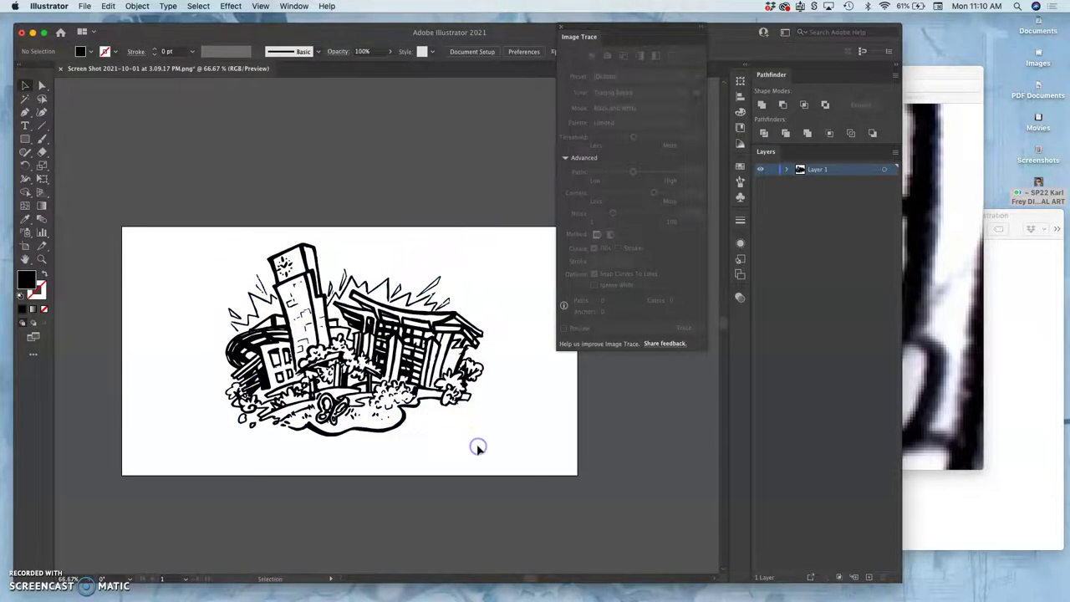
# Step: Zoom in and select the left building's window outline with Direct Selection
pyautogui.press('super+equal')
pyautogui.press('super+equal')
pyautogui.press('super+equal')
pyautogui.press('super+equal')
pyautogui.press('super+equal')
pyautogui.press('super+equal')
pyautogui.press('super+equal')
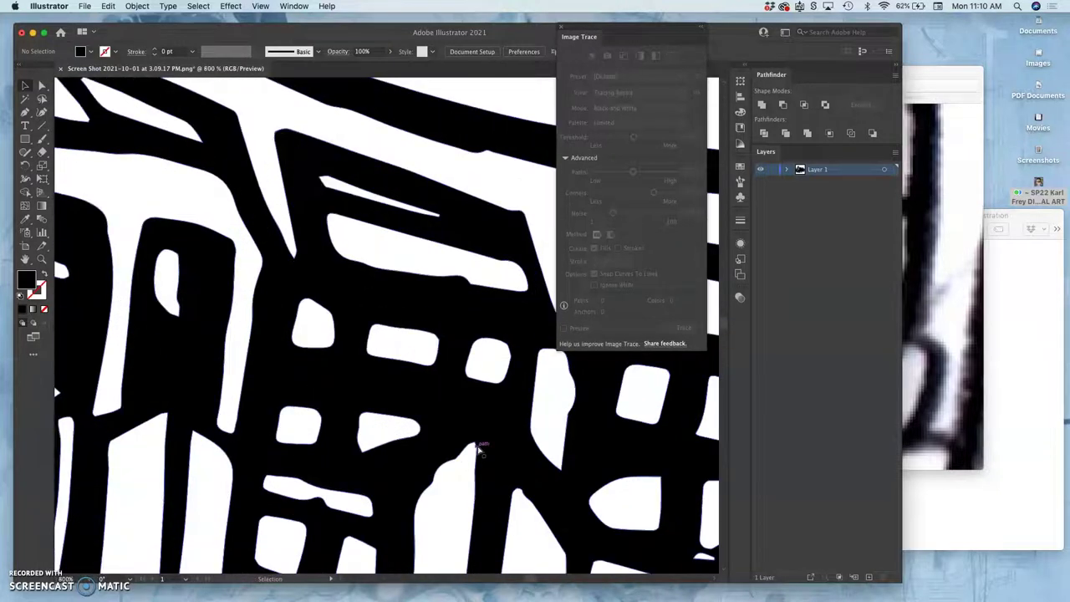
pyautogui.hscroll(-5, 477, 449)
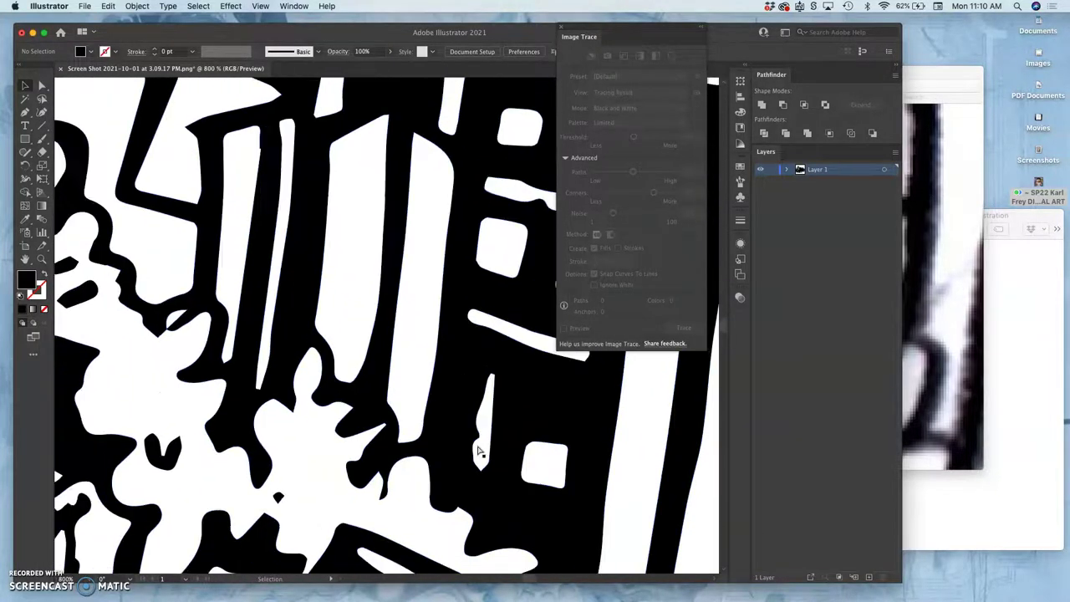
pyautogui.scroll(10, 477, 449)
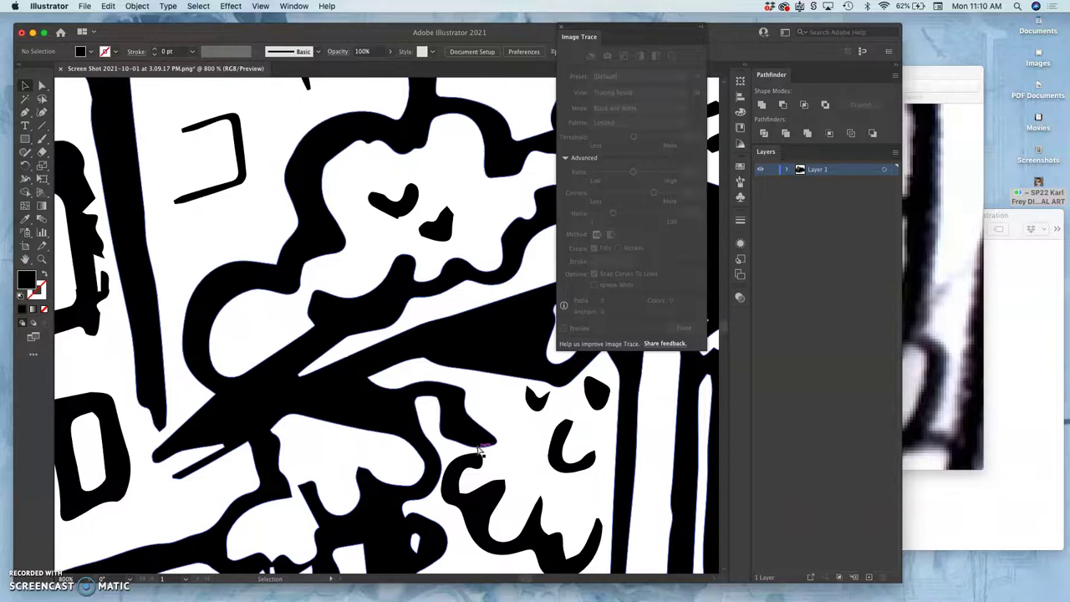
pyautogui.scroll(5, 477, 447)
pyautogui.scroll(5, 334, 439)
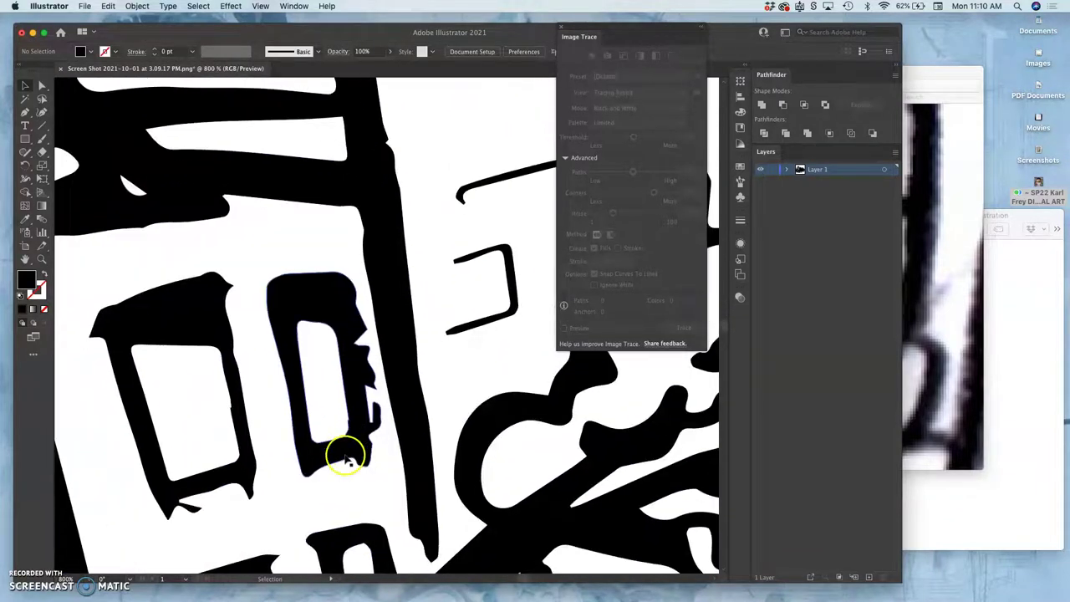
pyautogui.click(355, 393)
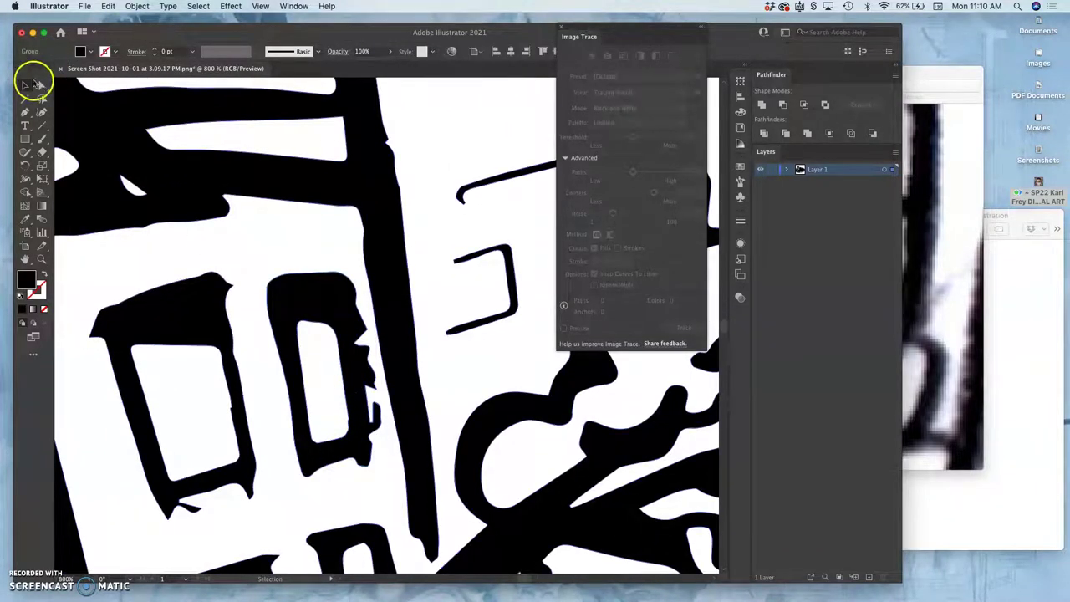
pyautogui.click(41, 86)
pyautogui.click(318, 299)
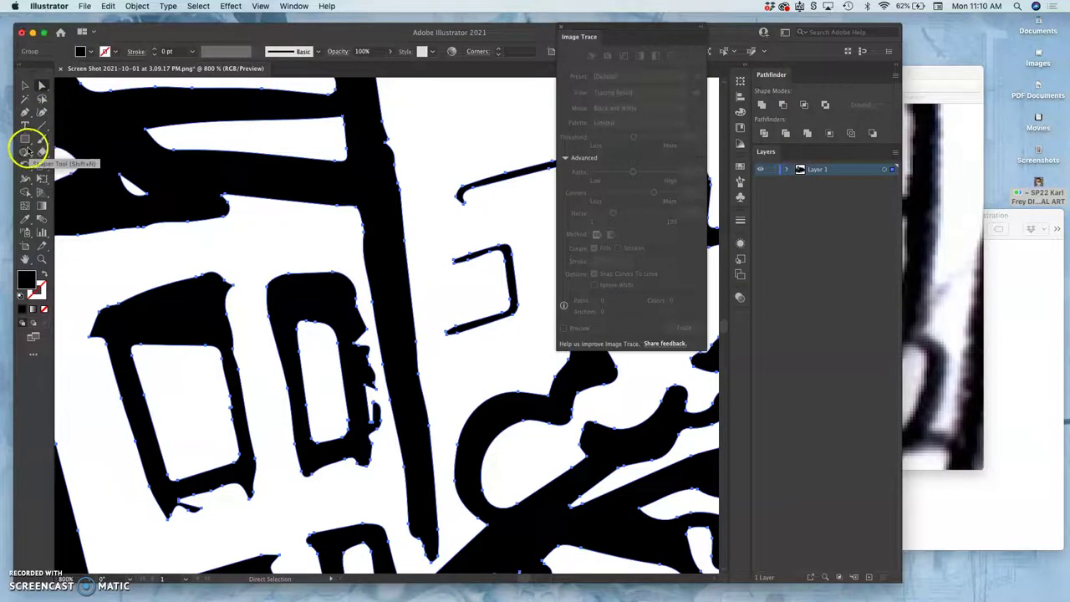
# Step: Redraw the window's top-right and right edges with the Pencil, then zoom out
pyautogui.moveTo(27, 151); pyautogui.dragTo(71, 163)
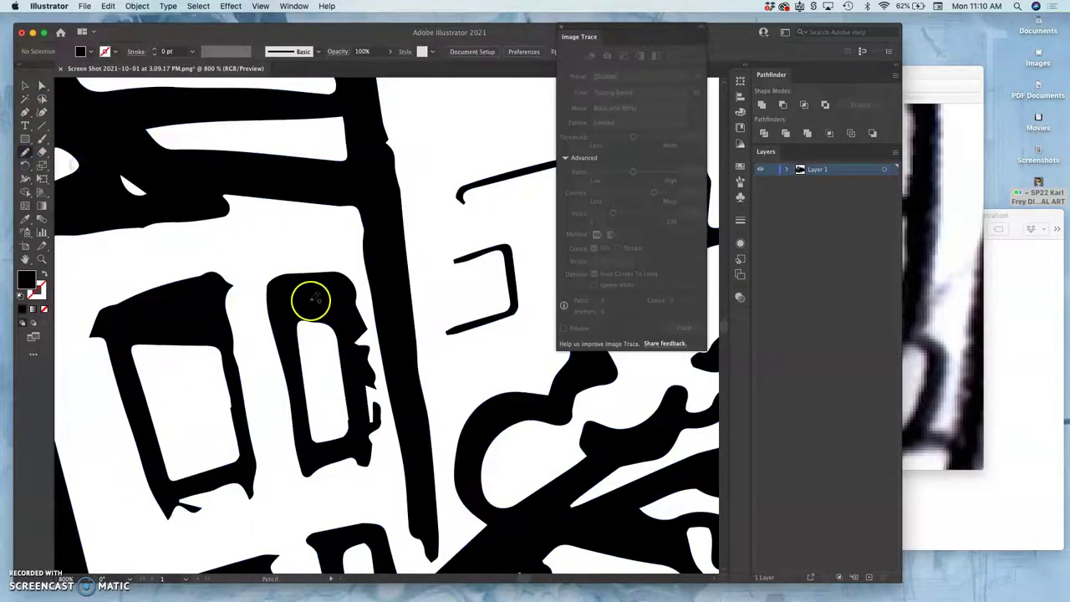
pyautogui.moveTo(329, 297); pyautogui.dragTo(355, 299)
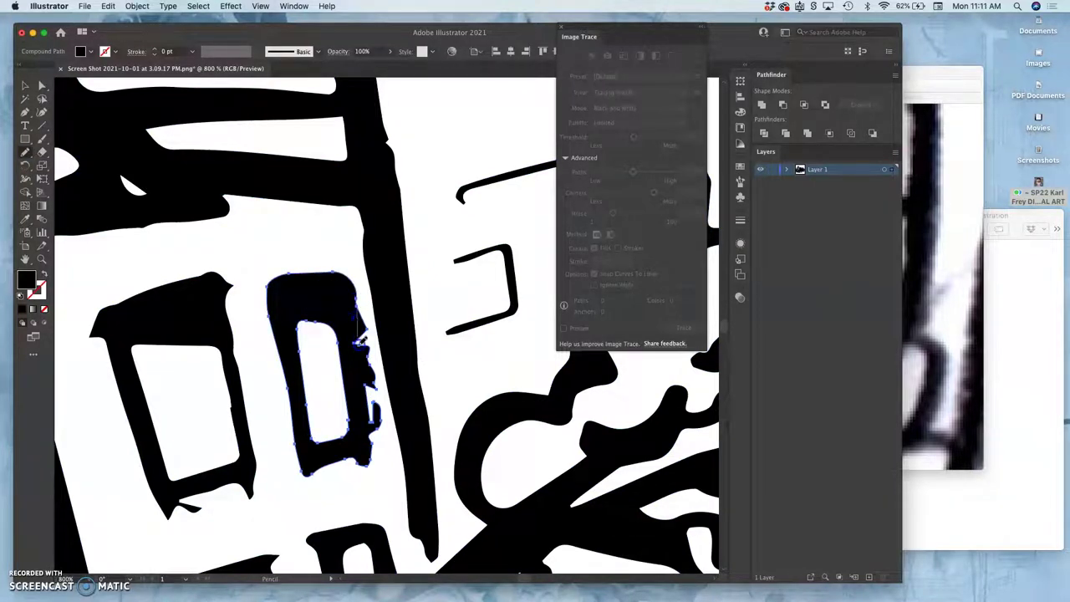
pyautogui.moveTo(372, 433); pyautogui.dragTo(370, 437)
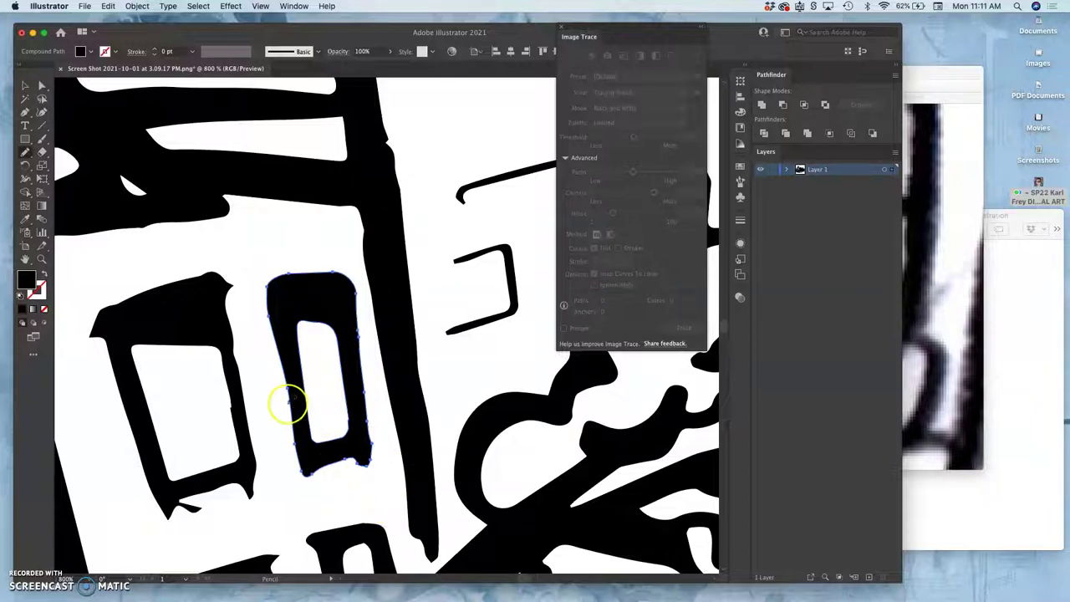
pyautogui.press('super+minus')
pyautogui.press('super+minus')
pyautogui.press('super+minus')
pyautogui.press('super+minus')
pyautogui.press('super+minus')
pyautogui.press('super+minus')
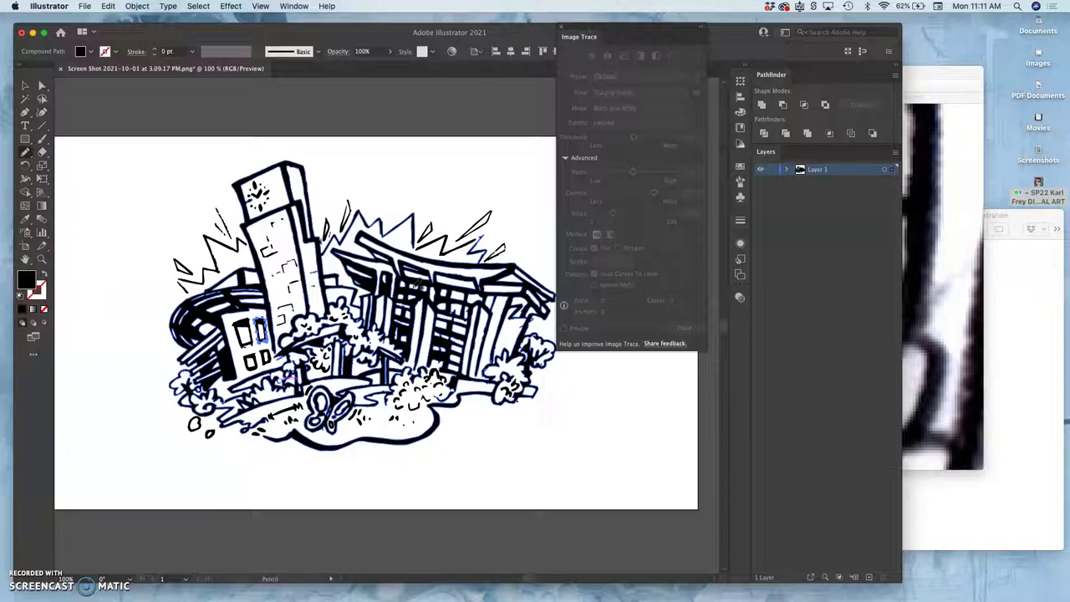
# Step: Bring the original sketch screenshot forward in Preview and zoom out on it
pyautogui.click(918, 270)
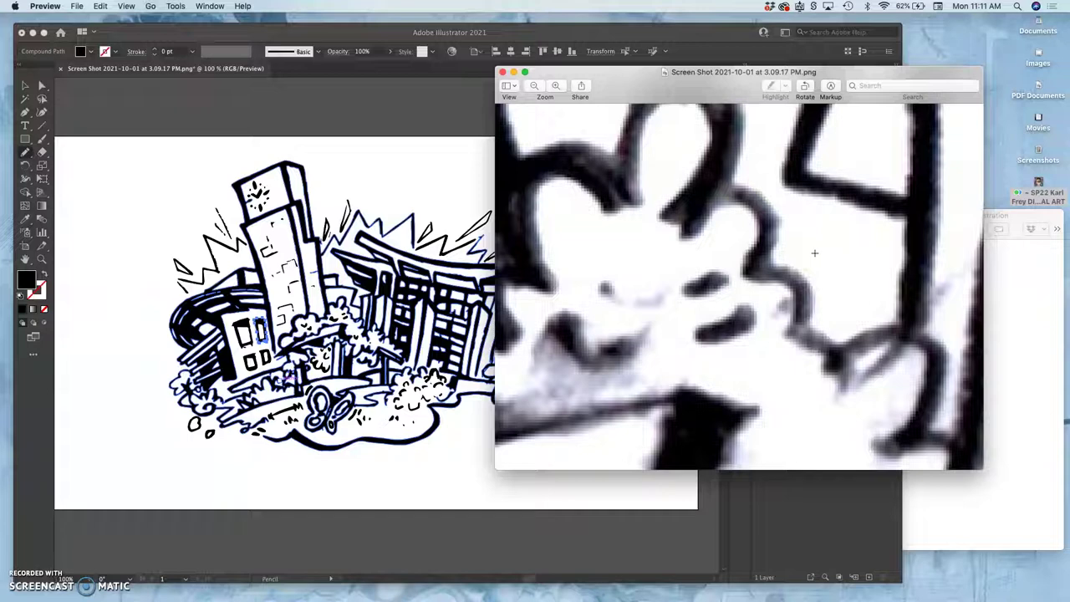
pyautogui.scroll(-10, 814, 253)
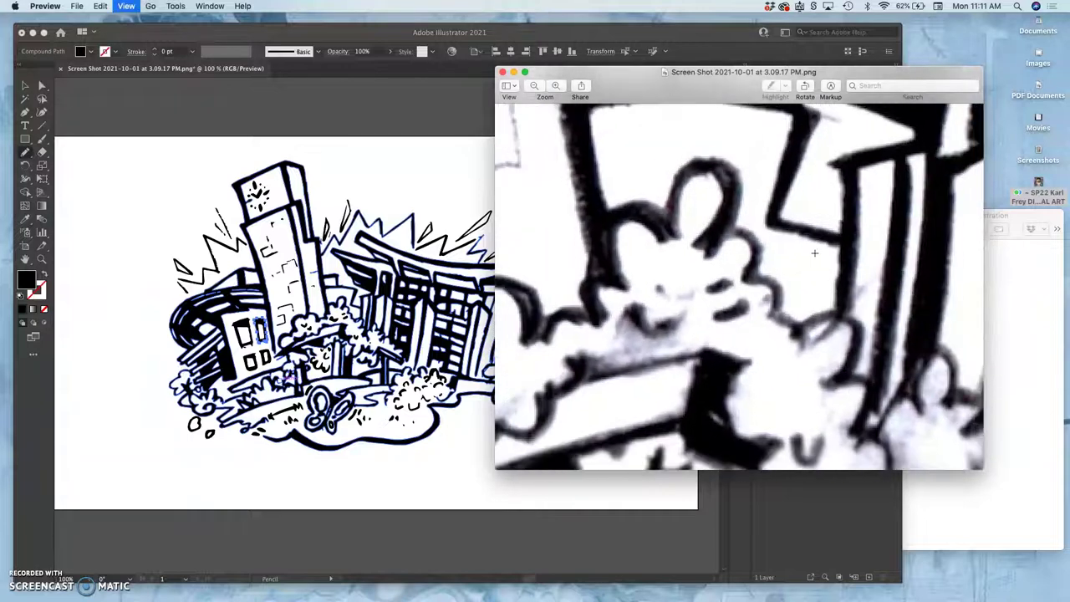
pyautogui.click(682, 265)
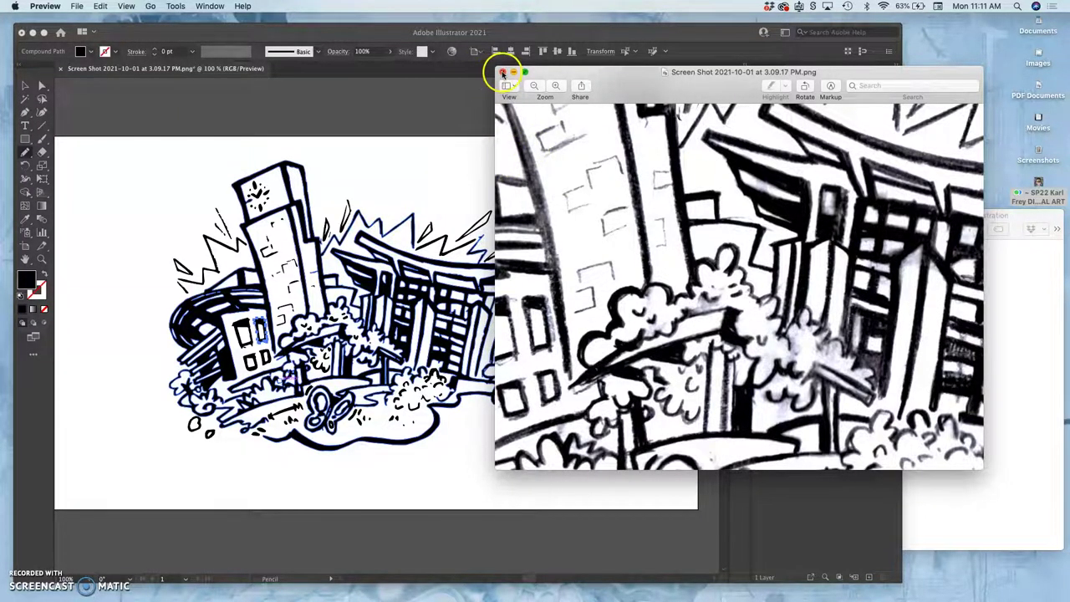
# Step: Close the original sketch window, shift the traced image right and down, and close the tracing options
pyautogui.click(501, 73)
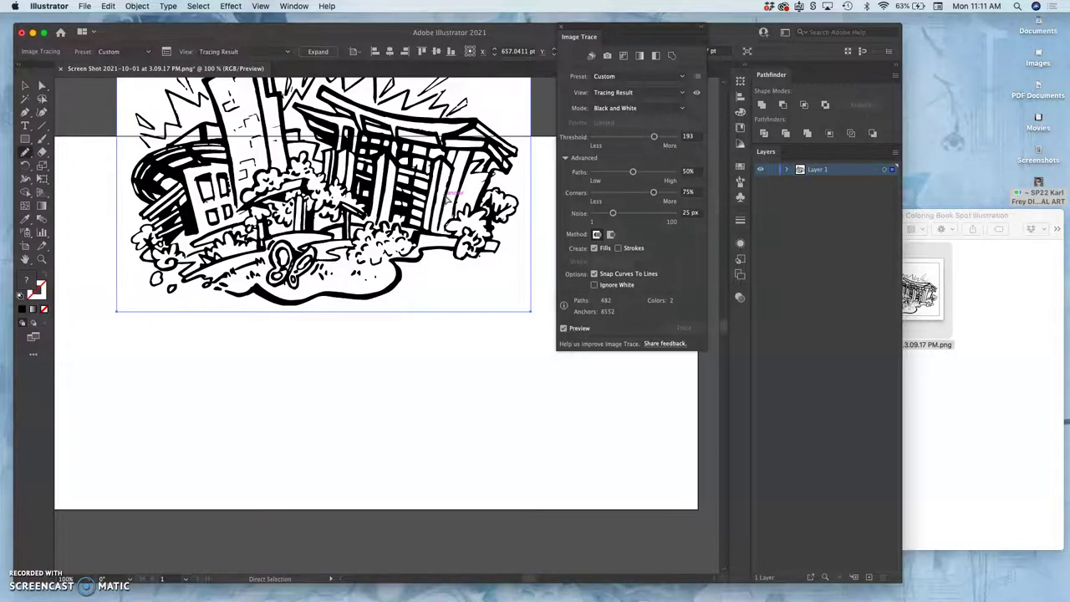
pyautogui.moveTo(435, 119); pyautogui.dragTo(452, 189)
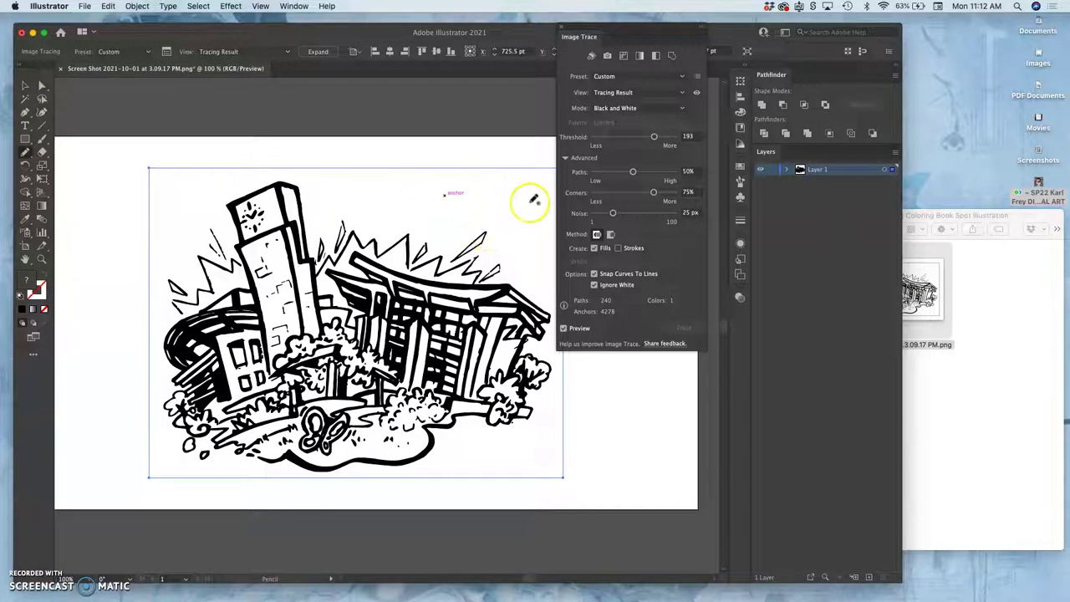
pyautogui.click(560, 27)
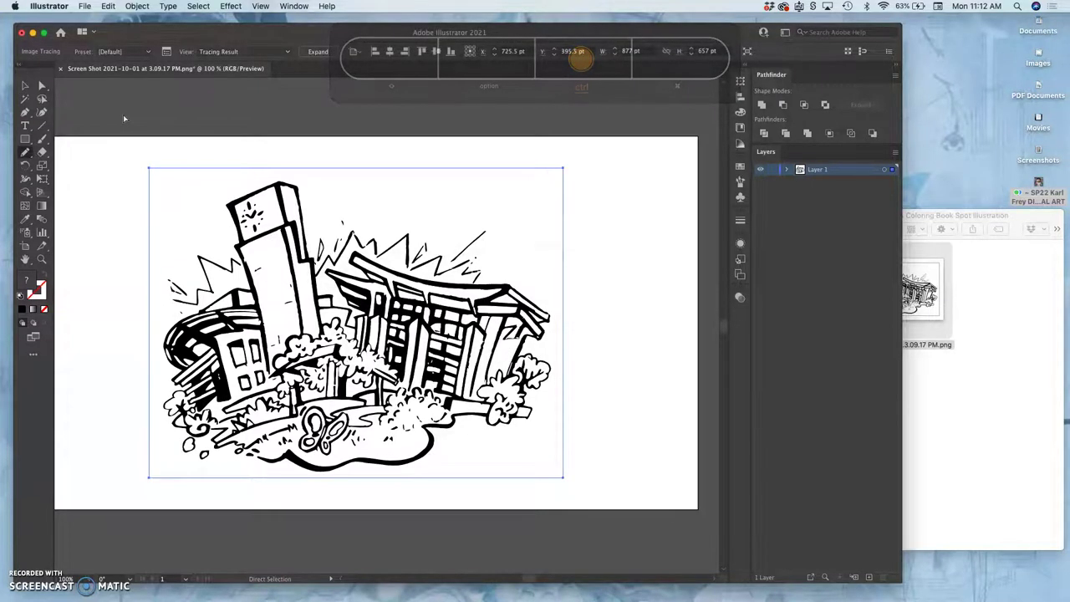
# Step: Undo the trace to restore the scanned image, then zoom out to the whole artwork
pyautogui.press('super+z')
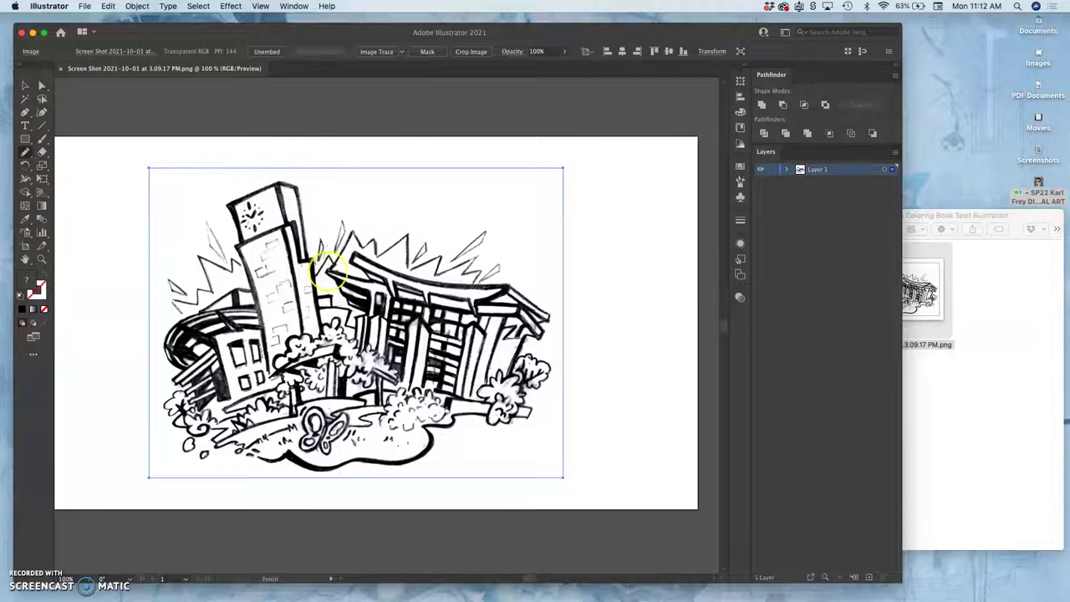
pyautogui.press('super+equal')
pyautogui.press('super+equal')
pyautogui.press('super+equal')
pyautogui.press('super+equal')
pyautogui.press('super+equal')
pyautogui.press('super+equal')
pyautogui.press('super+equal')
pyautogui.press('super+equal')
pyautogui.press('super+equal')
pyautogui.press('super+equal')
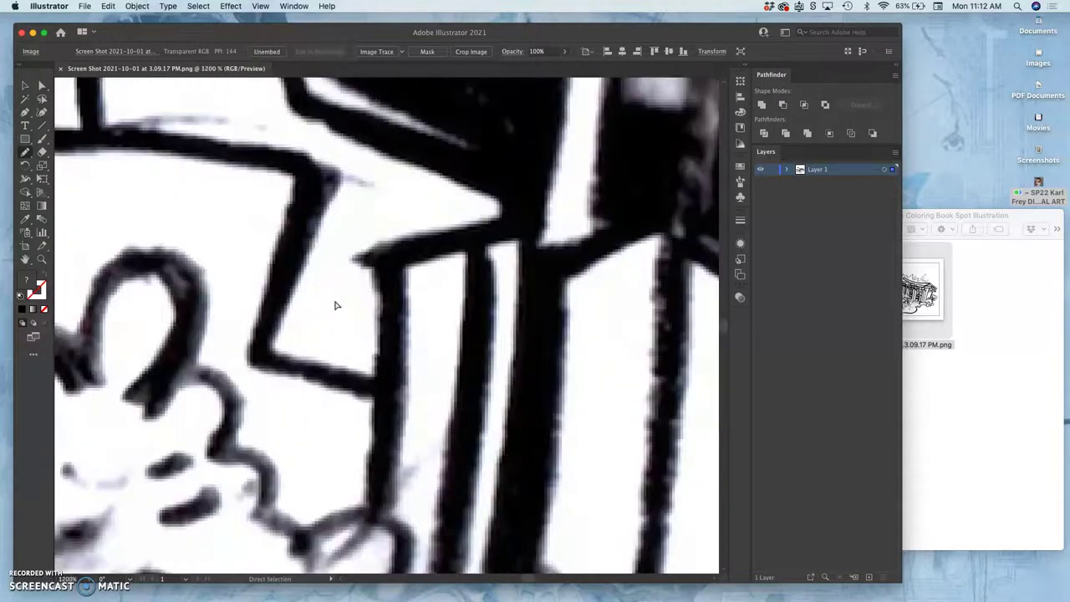
pyautogui.press('super+equal')
pyautogui.press('super+equal')
pyautogui.press('super+minus')
pyautogui.press('super+minus')
pyautogui.press('super+minus')
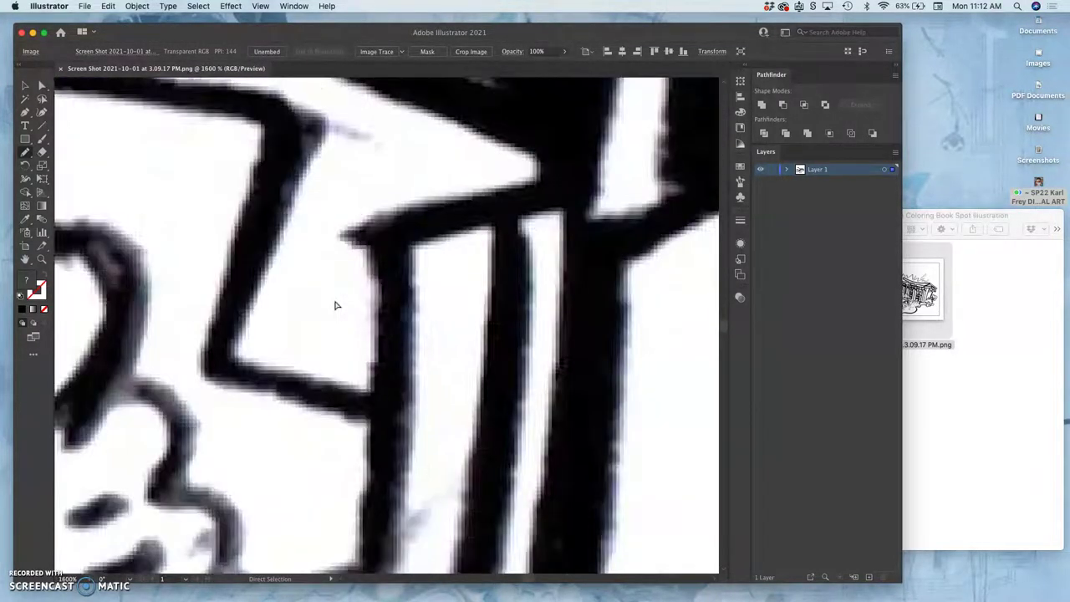
pyautogui.press('super+minus')
pyautogui.press('super+minus')
pyautogui.press('super+minus')
pyautogui.press('super+minus')
pyautogui.press('super+minus')
pyautogui.press('super+minus')
pyautogui.press('super+minus')
pyautogui.press('super+minus')
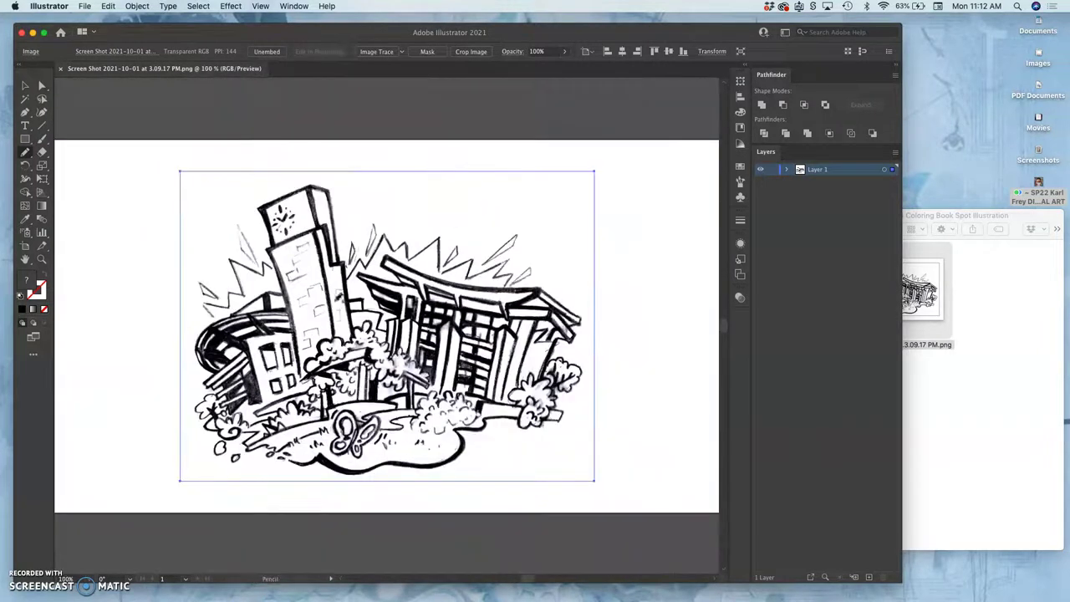
# Step: Dim Layer 1's campus sketch to 50% in Layer Options and lock the layer
pyautogui.doubleClick(857, 170)
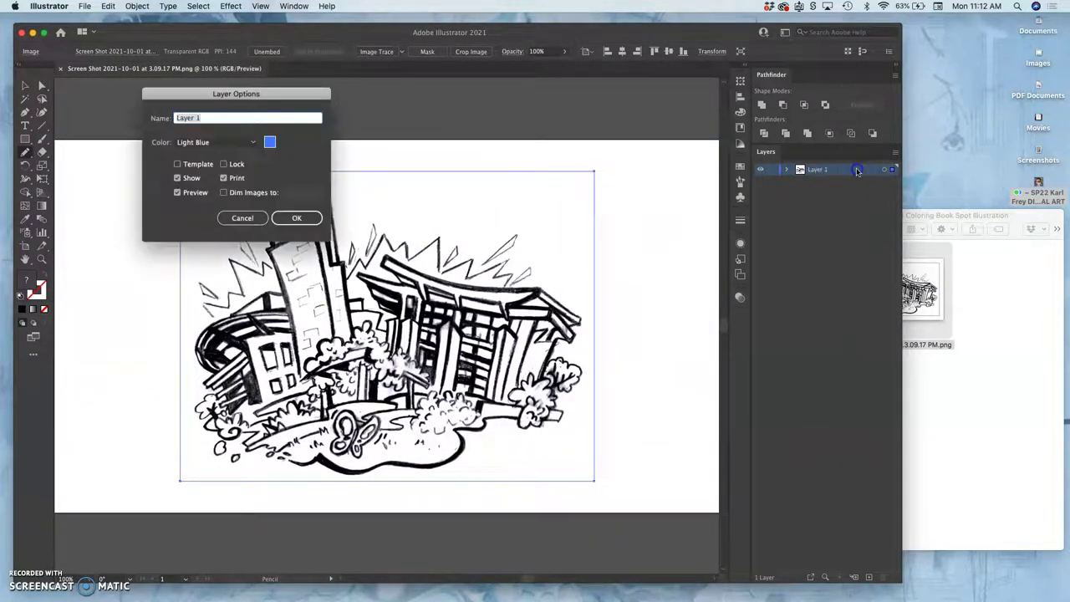
pyautogui.click(223, 193)
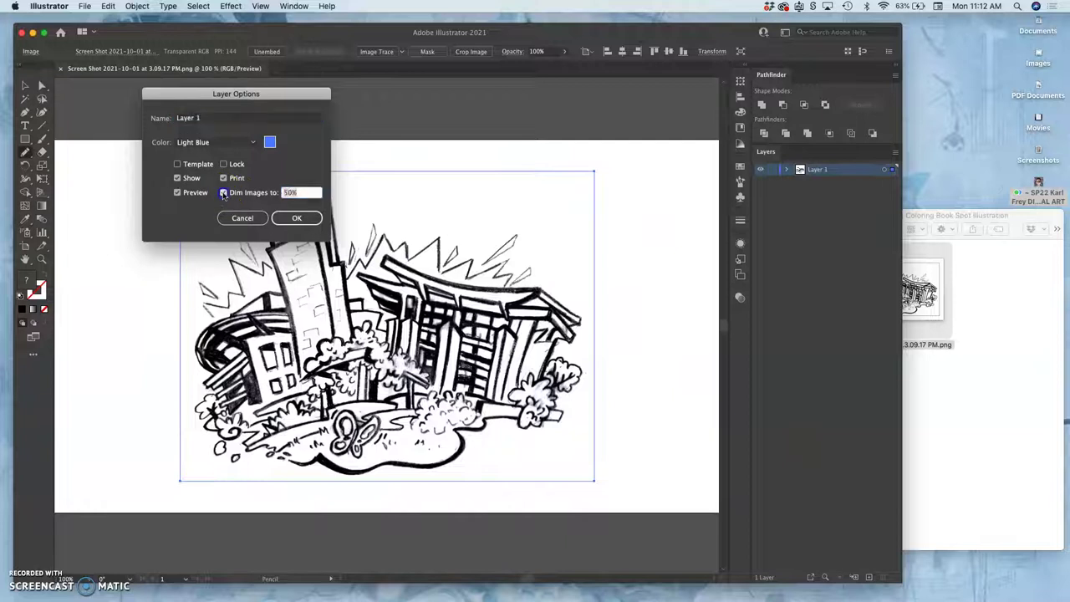
pyautogui.click(294, 217)
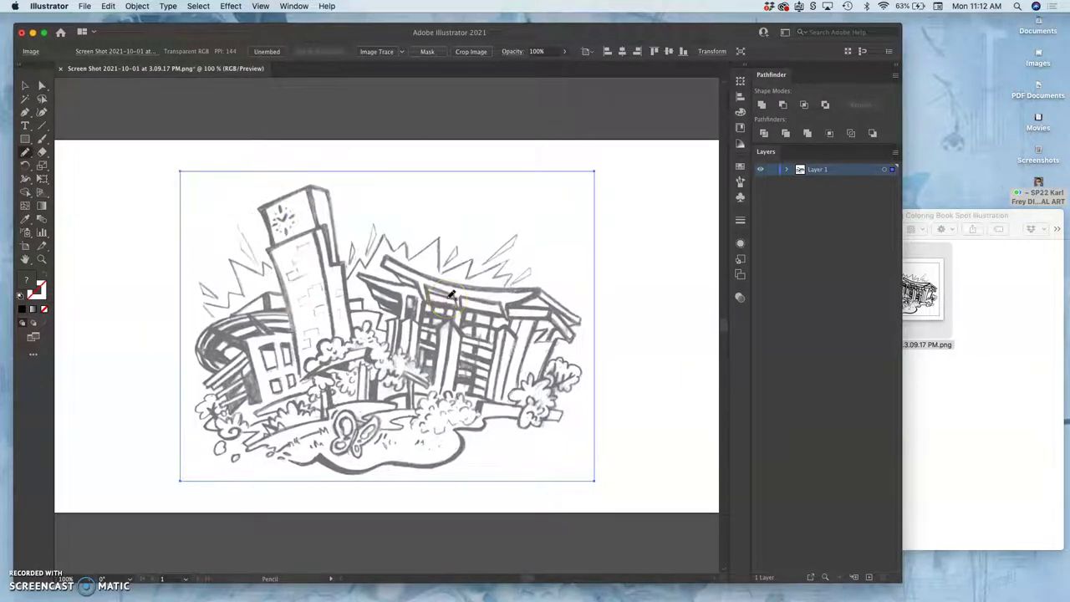
pyautogui.click(772, 170)
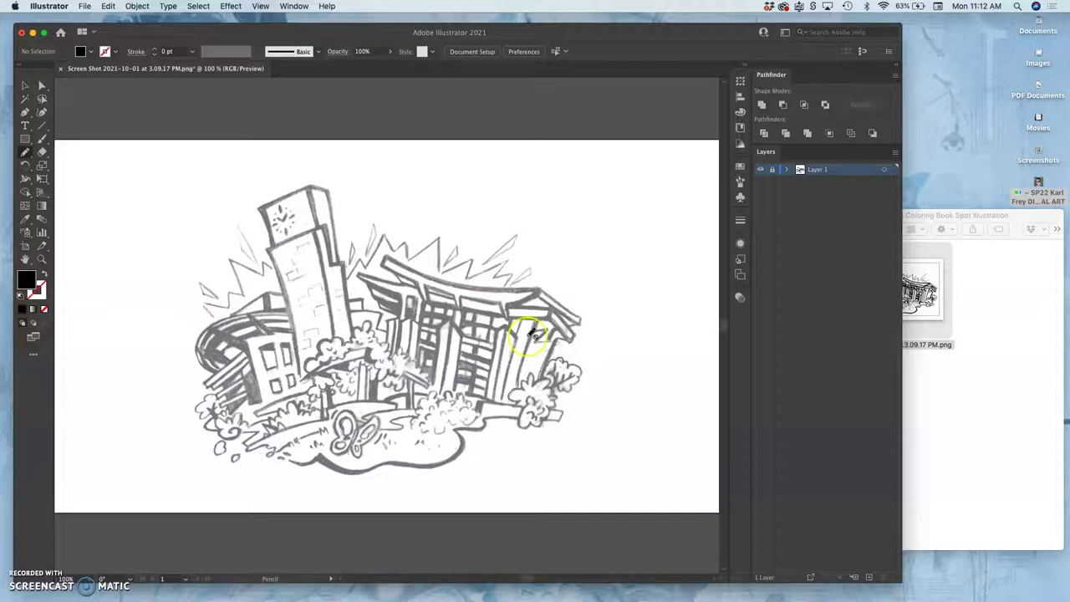
# Step: Add Layer 2 above the sketch and pick the Blob Brush Tool from the Paintbrush flyout
pyautogui.click(868, 578)
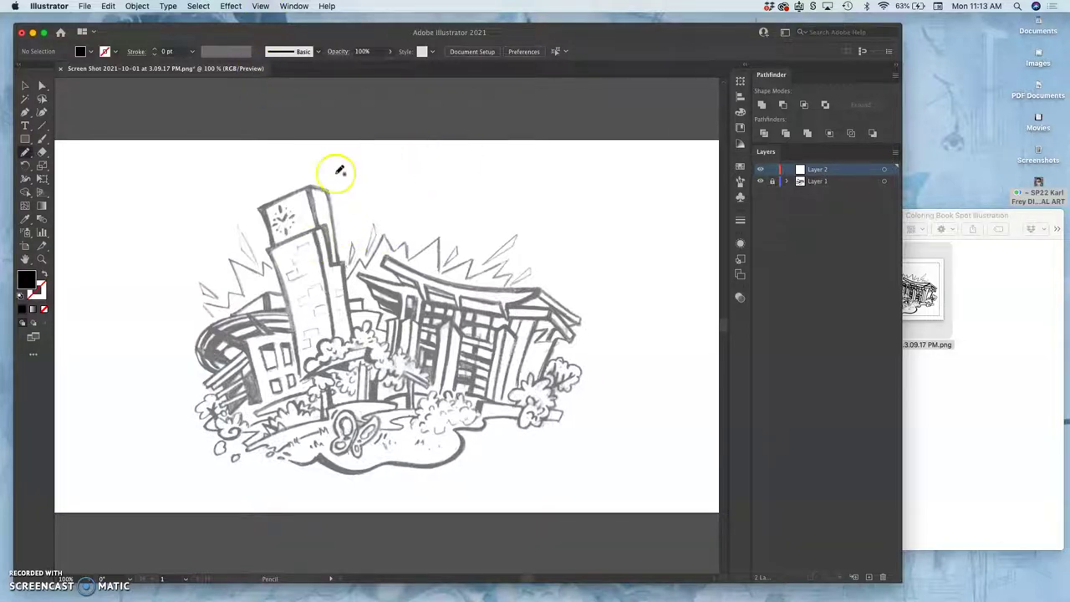
pyautogui.click(42, 142)
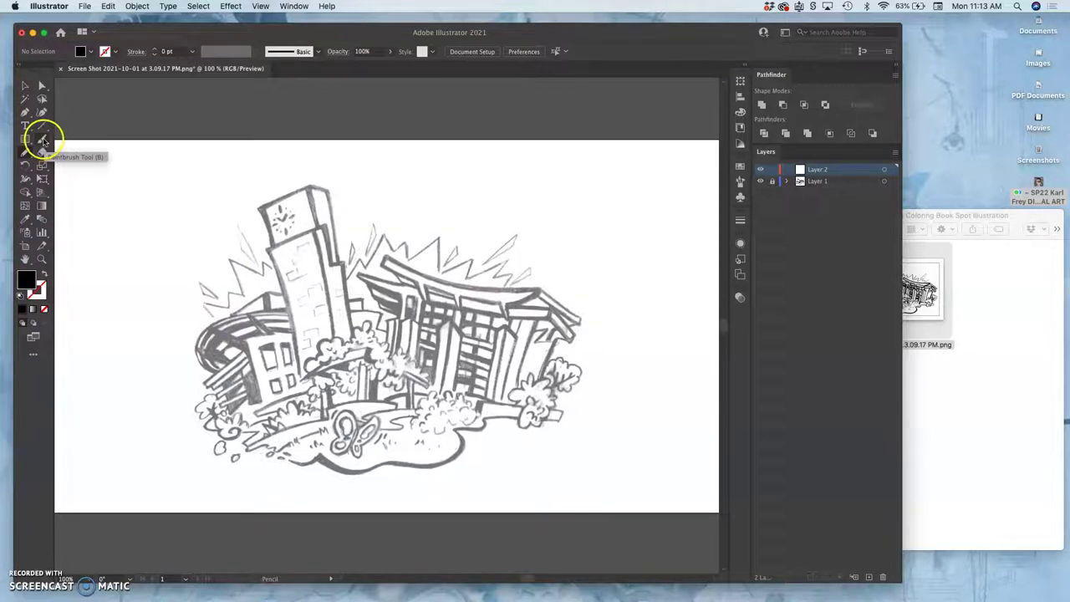
pyautogui.click(44, 142)
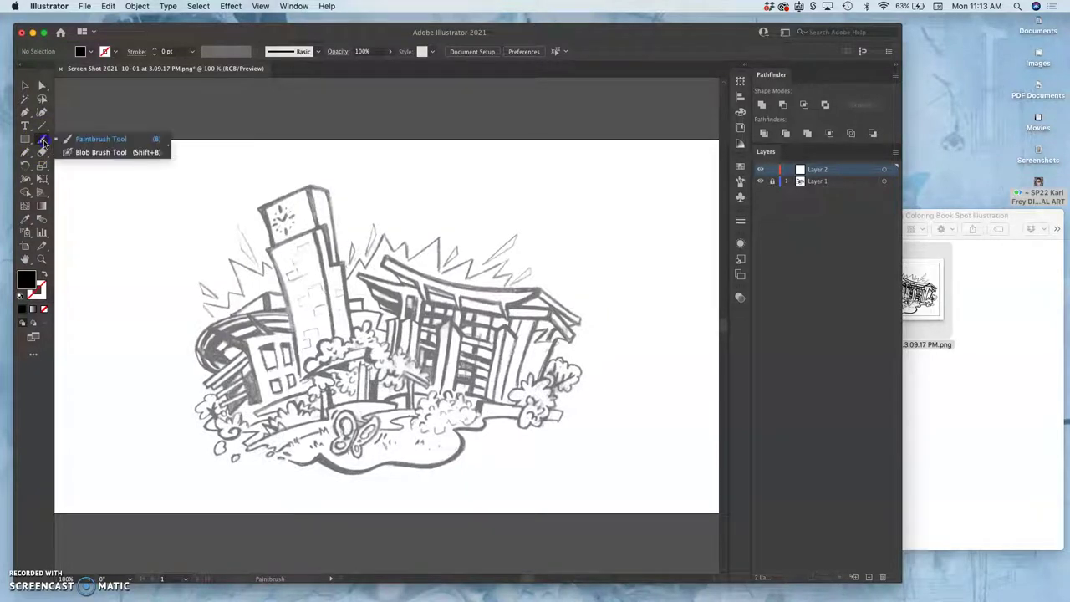
pyautogui.click(98, 154)
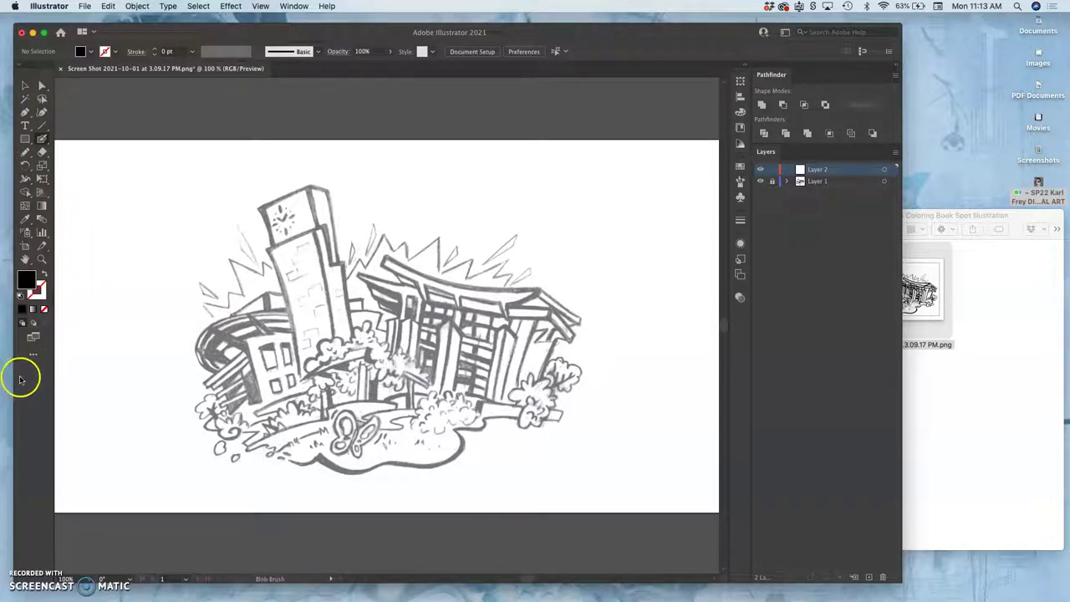
# Step: Open the full tool list and toolbar layout options, then close them again
pyautogui.click(34, 353)
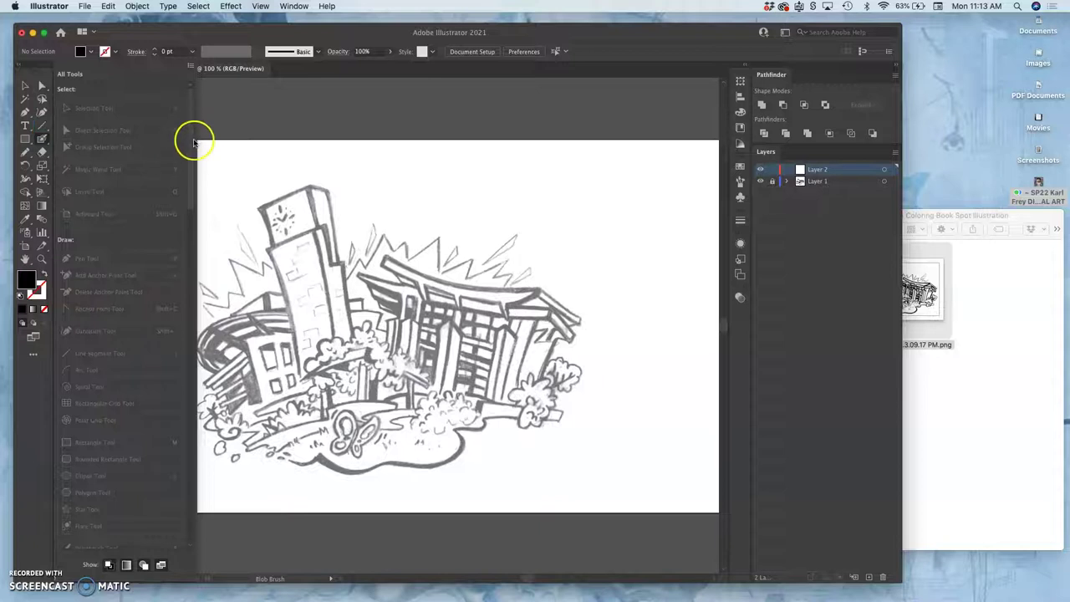
pyautogui.moveTo(191, 143)
pyautogui.mouseDown()
pyautogui.moveTo(263, 542)
pyautogui.moveTo(205, 386)
pyautogui.moveTo(185, 144)
pyautogui.mouseUp()
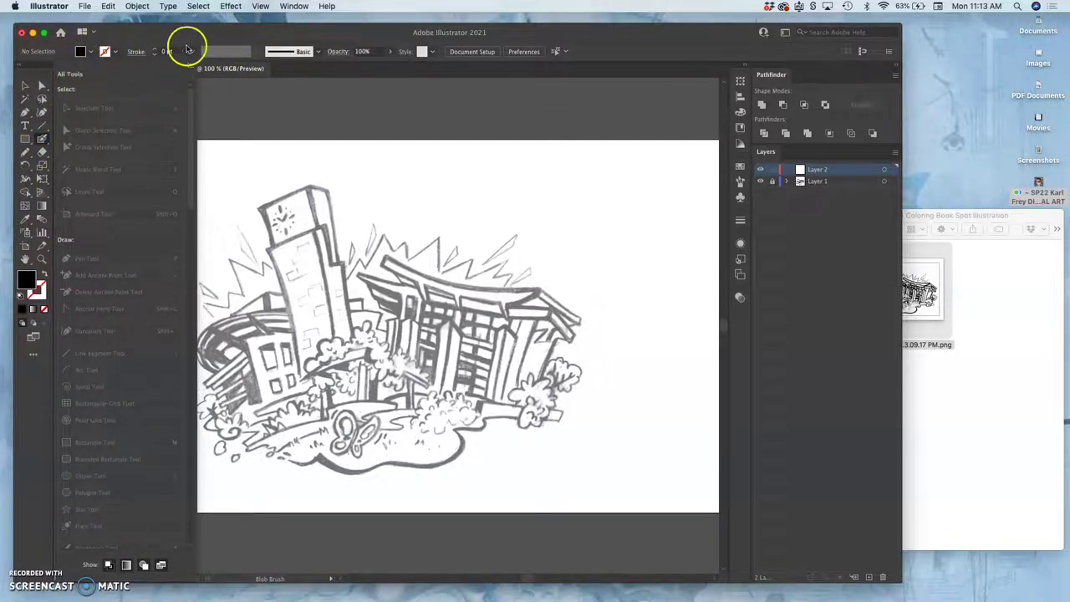
pyautogui.click(192, 69)
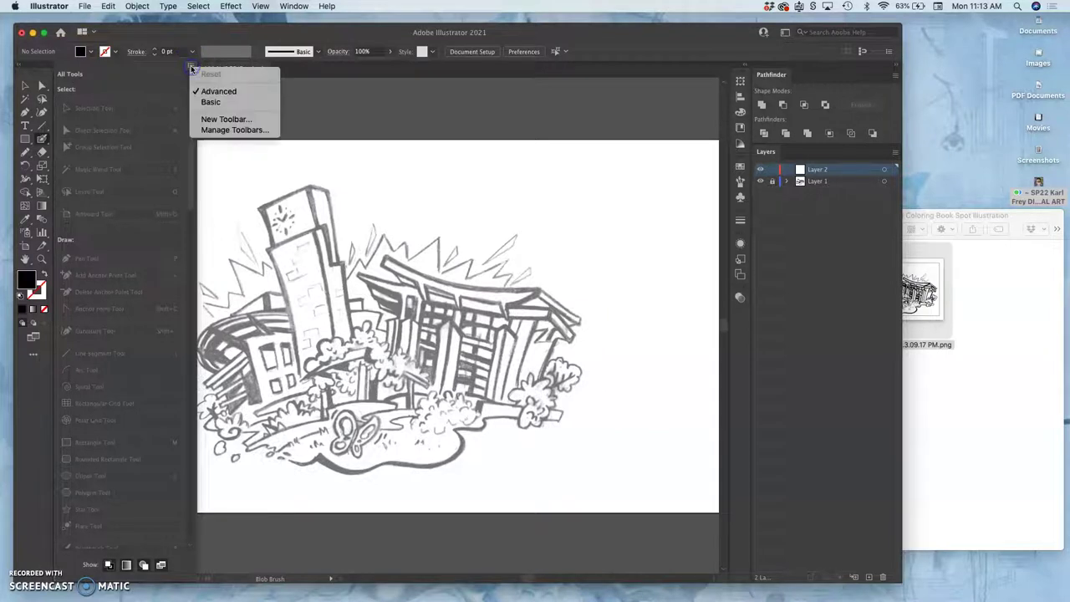
pyautogui.click(295, 102)
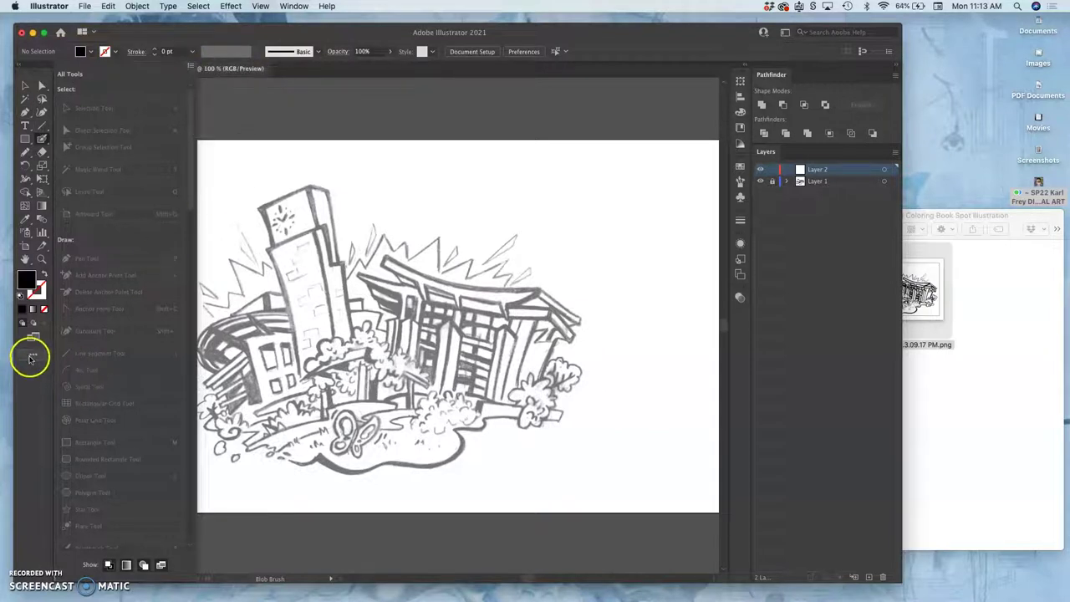
pyautogui.click(33, 354)
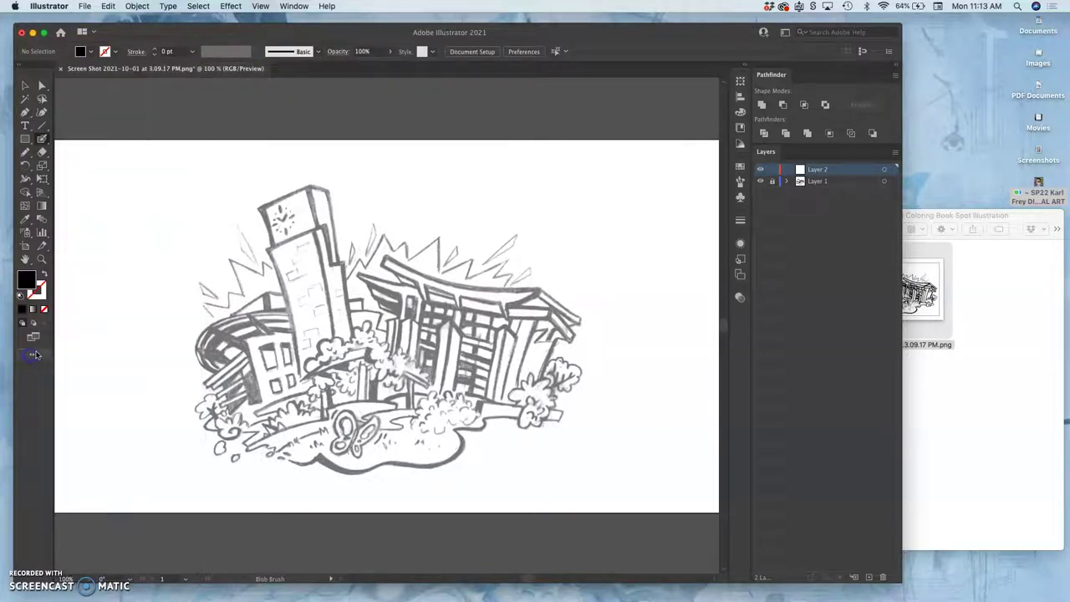
# Step: Set the Blob Brush to lower Fidelity, 21 pt size with Pressure, and 20 pt variation
pyautogui.doubleClick(42, 138)
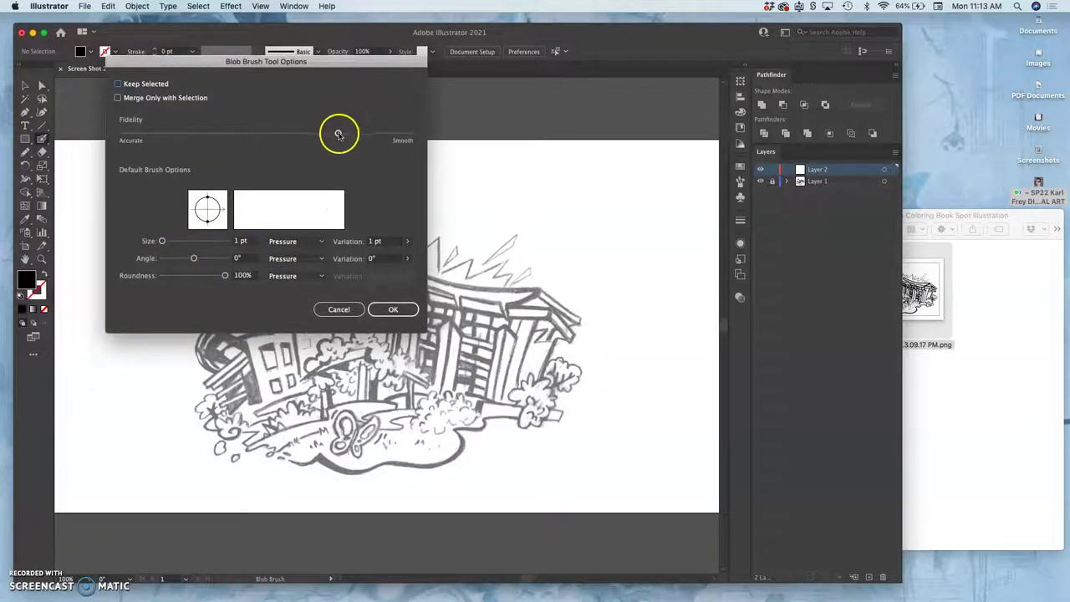
pyautogui.click(186, 238)
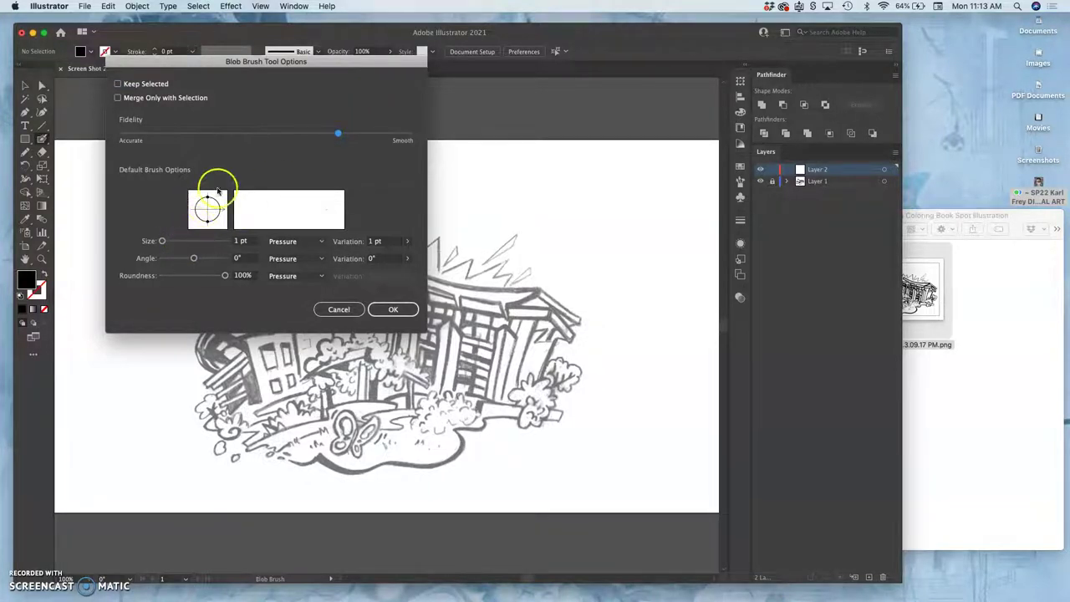
pyautogui.click(338, 134)
pyautogui.moveTo(411, 130); pyautogui.dragTo(311, 143)
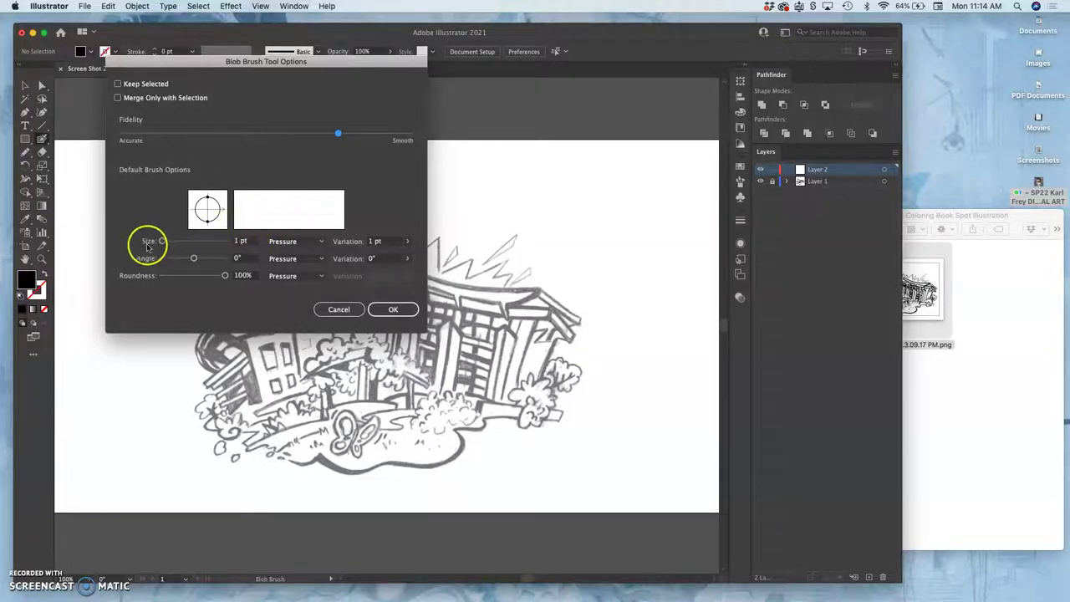
pyautogui.moveTo(161, 240); pyautogui.dragTo(167, 240)
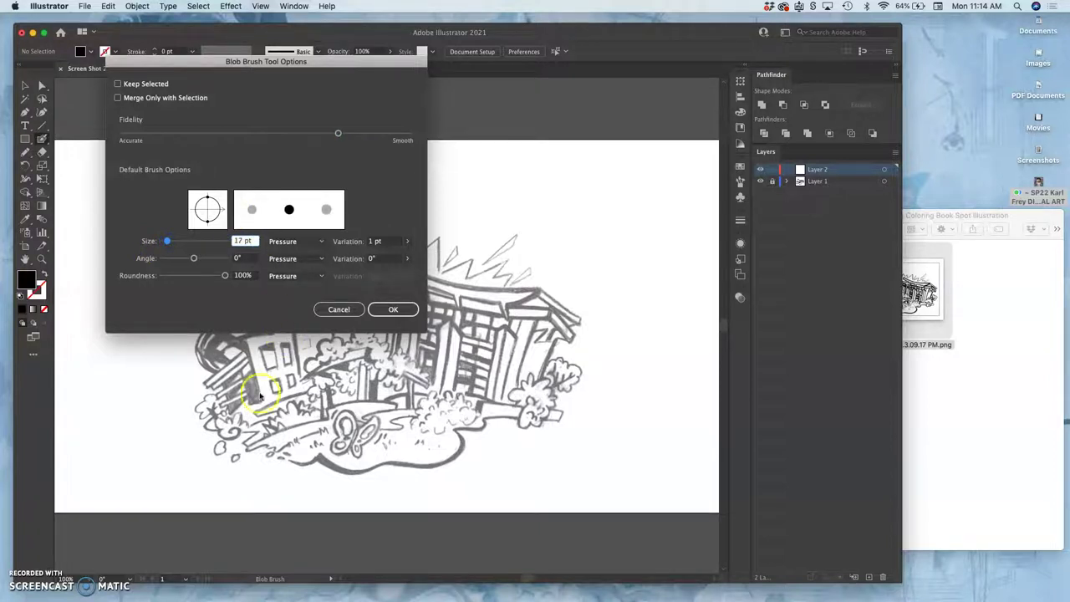
pyautogui.click(167, 241)
pyautogui.click(323, 243)
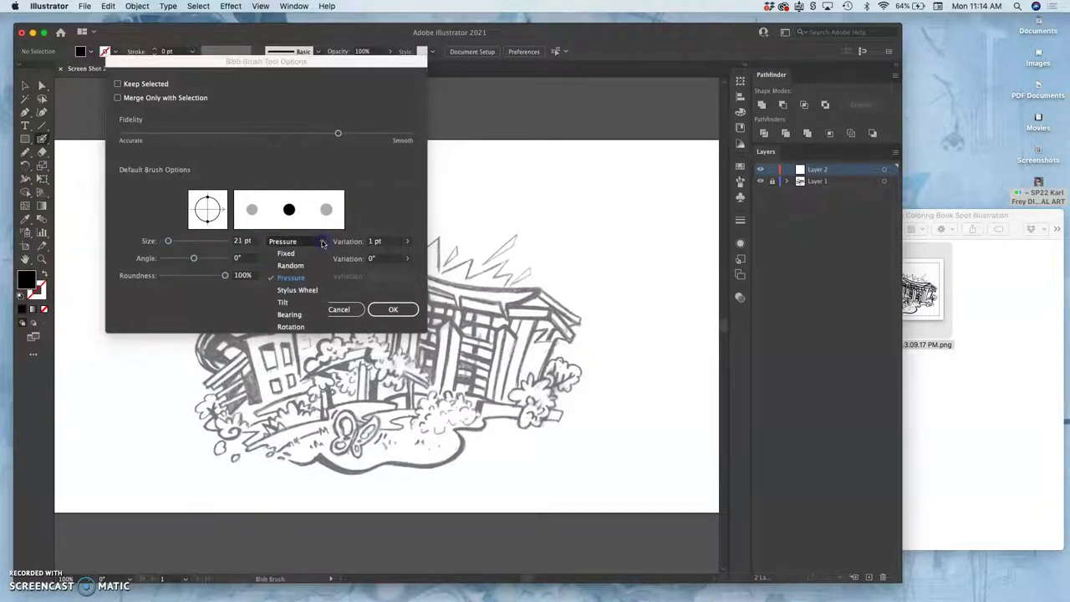
pyautogui.click(293, 278)
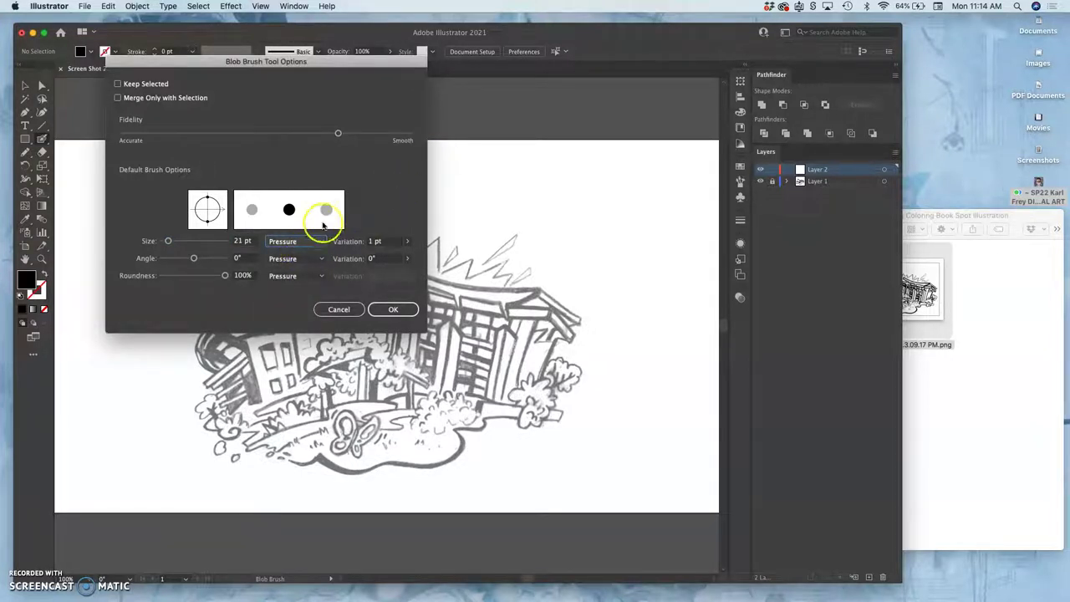
pyautogui.click(408, 242)
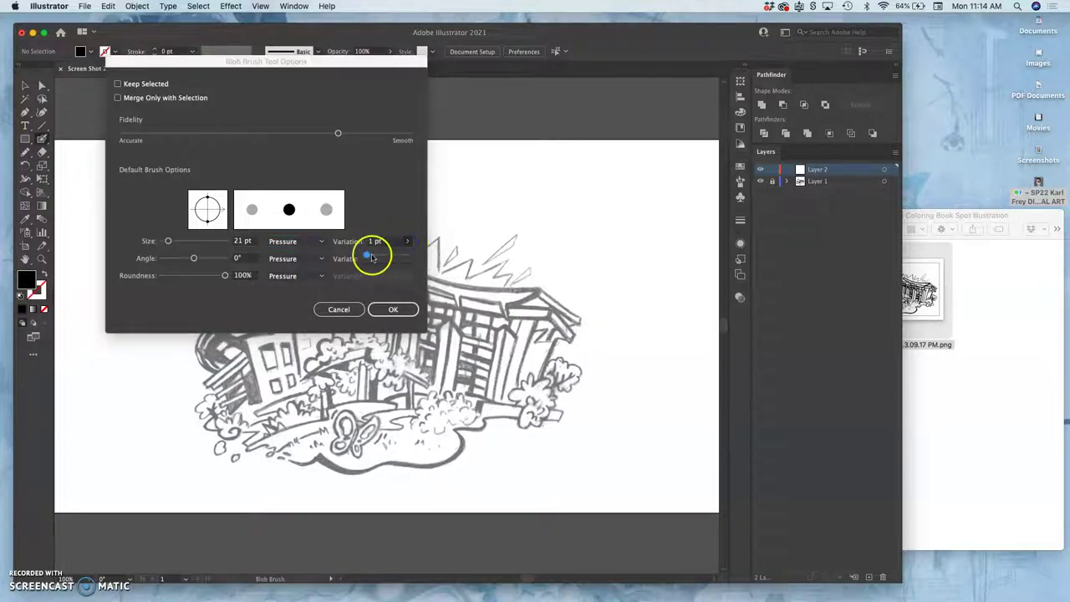
pyautogui.click(370, 259)
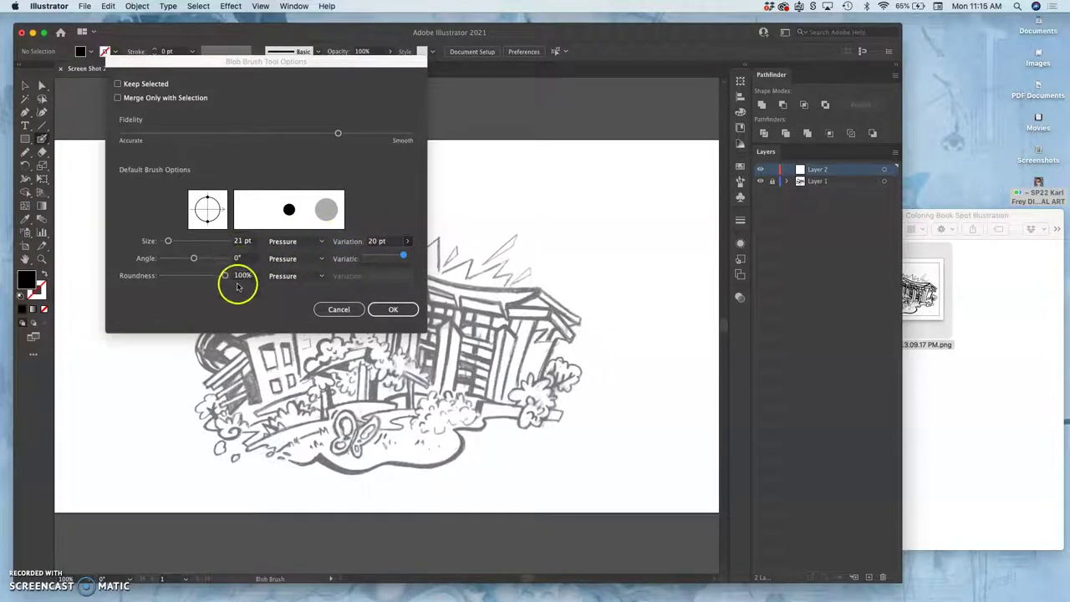
pyautogui.click(393, 309)
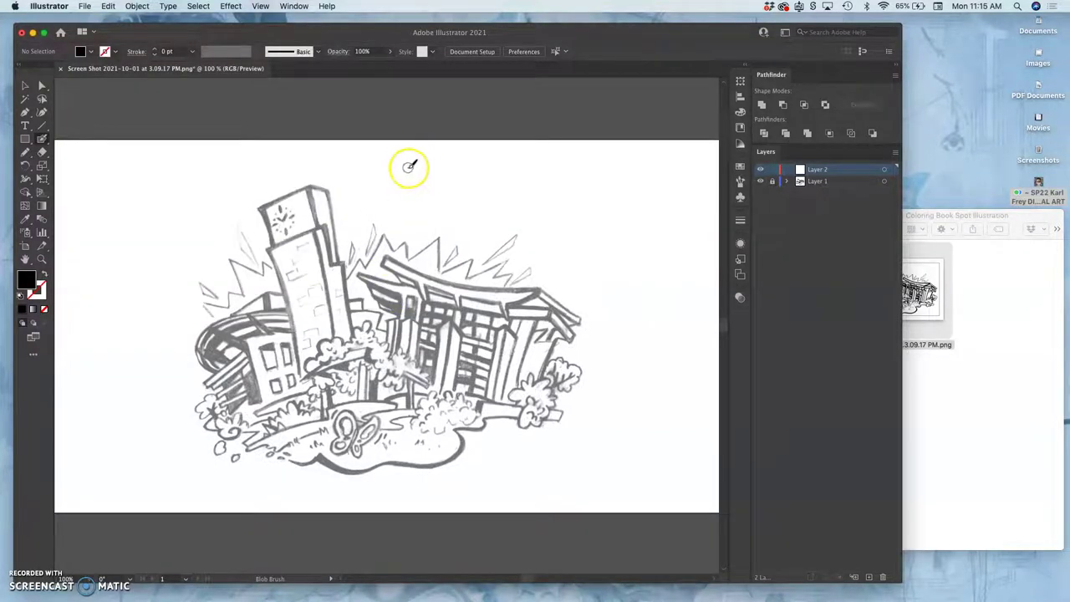
# Step: Draw Blob Brush test strokes above the buildings, then undo the thick ones, keeping two thin marks
pyautogui.moveTo(498, 170)
pyautogui.mouseDown()
pyautogui.moveTo(592, 278)
pyautogui.moveTo(664, 330)
pyautogui.mouseUp()
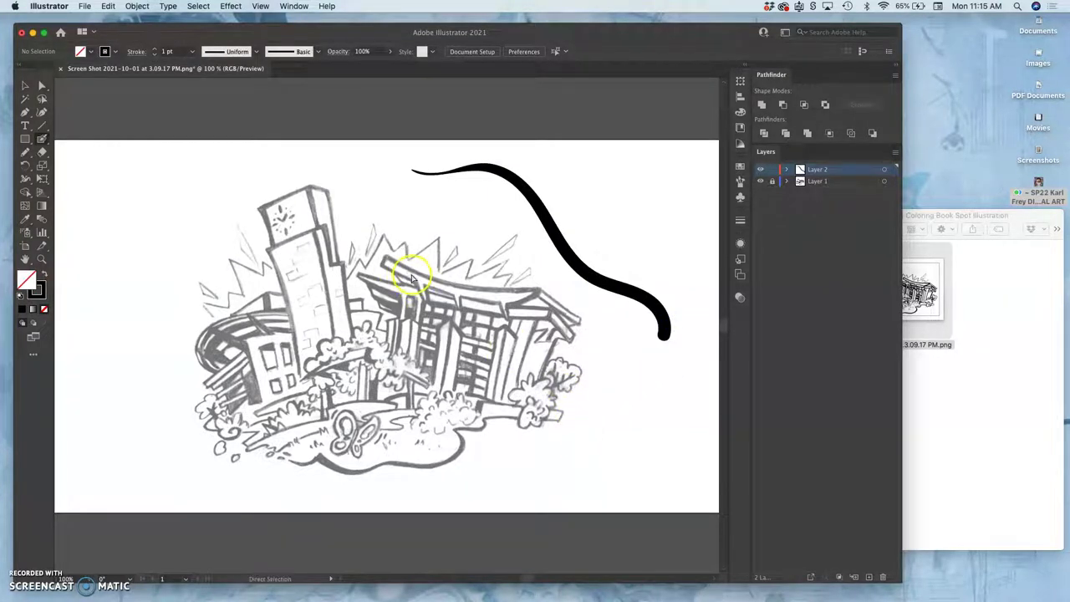
pyautogui.press('super+z')
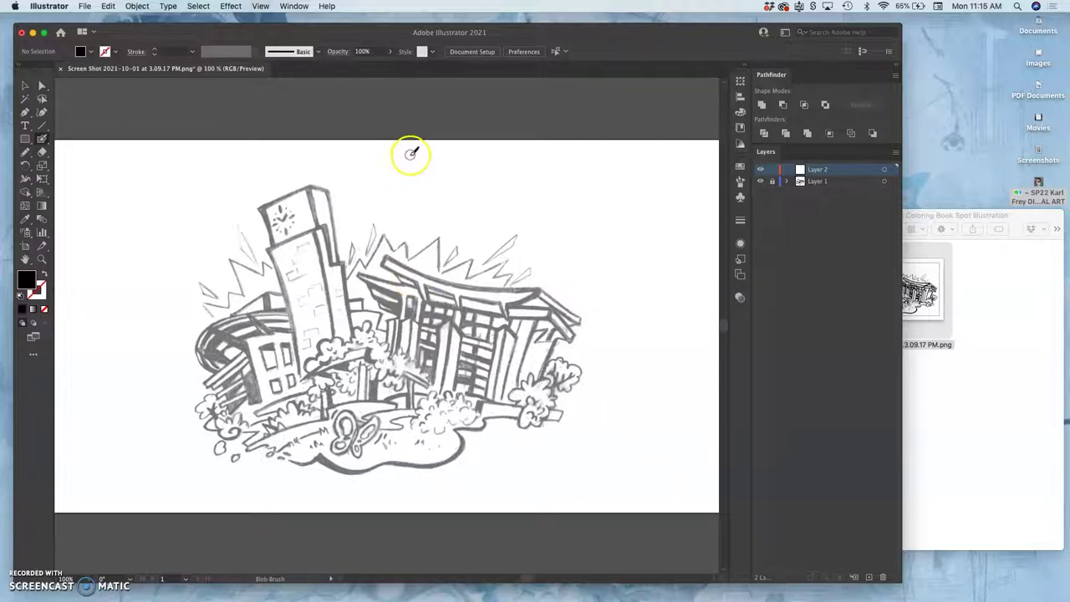
pyautogui.moveTo(413, 163); pyautogui.dragTo(413, 166)
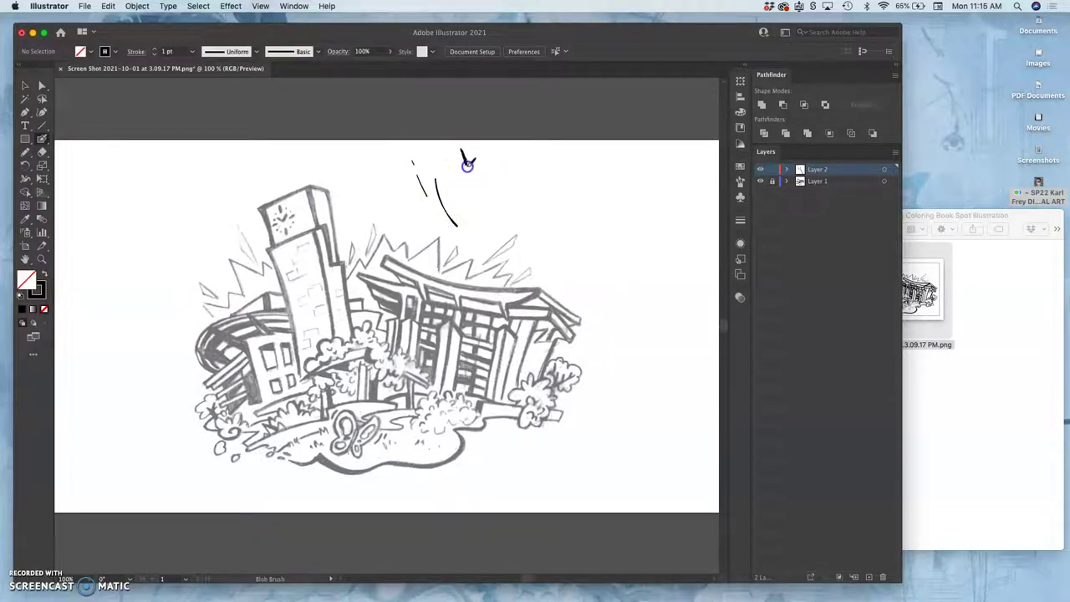
pyautogui.moveTo(476, 205); pyautogui.dragTo(486, 238)
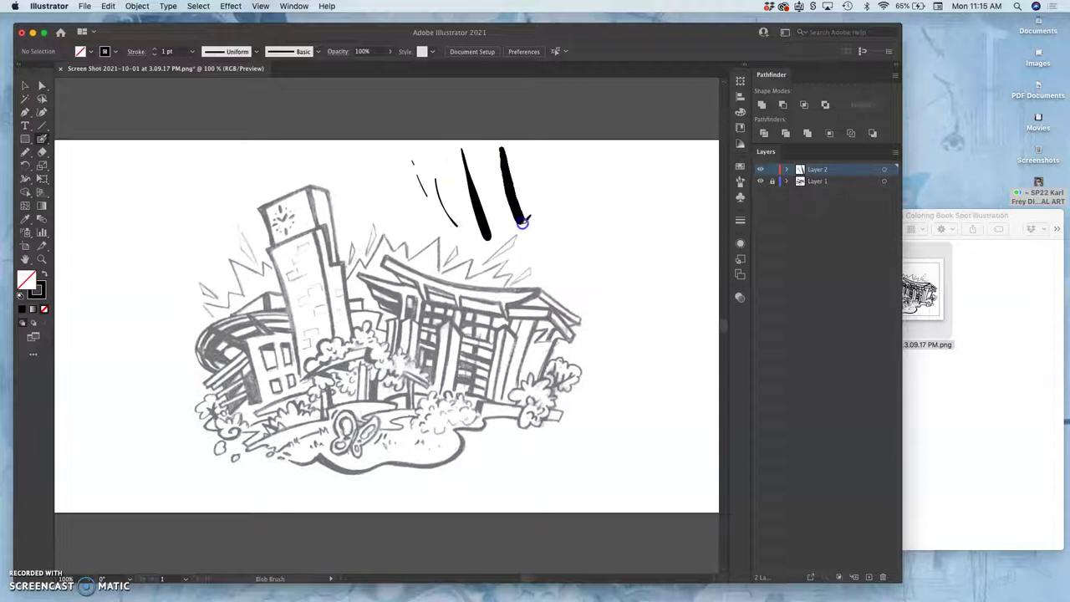
pyautogui.moveTo(565, 155)
pyautogui.mouseDown()
pyautogui.moveTo(588, 281)
pyautogui.moveTo(608, 319)
pyautogui.mouseUp()
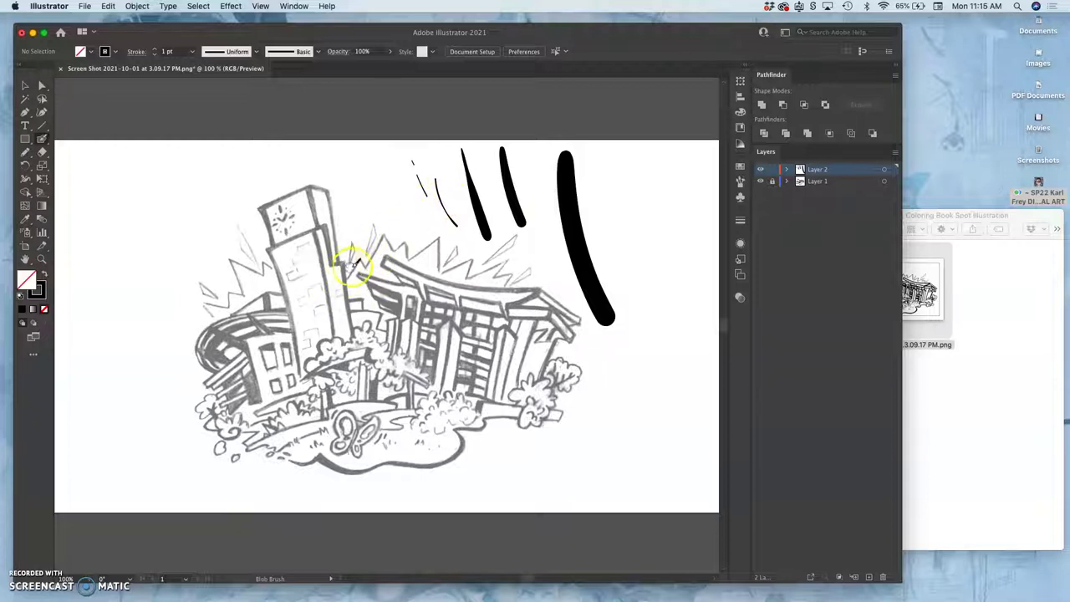
pyautogui.press('super+z')
pyautogui.press('super+z')
pyautogui.press('super+z')
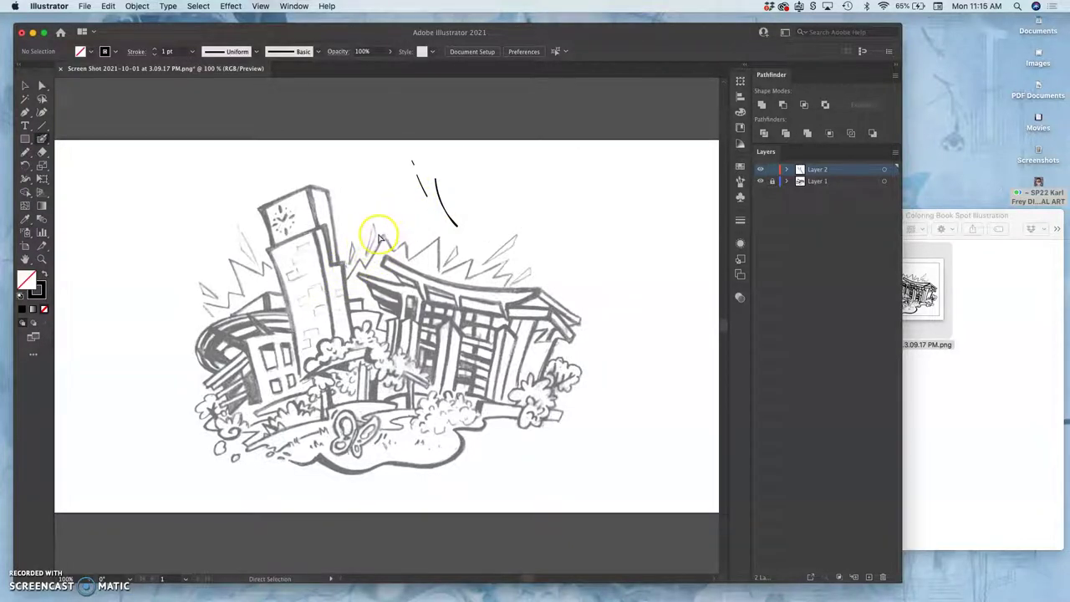
# Step: Undo a leftover test mark, zoom to 400% and pan to the clock tower
pyautogui.press('super+z')
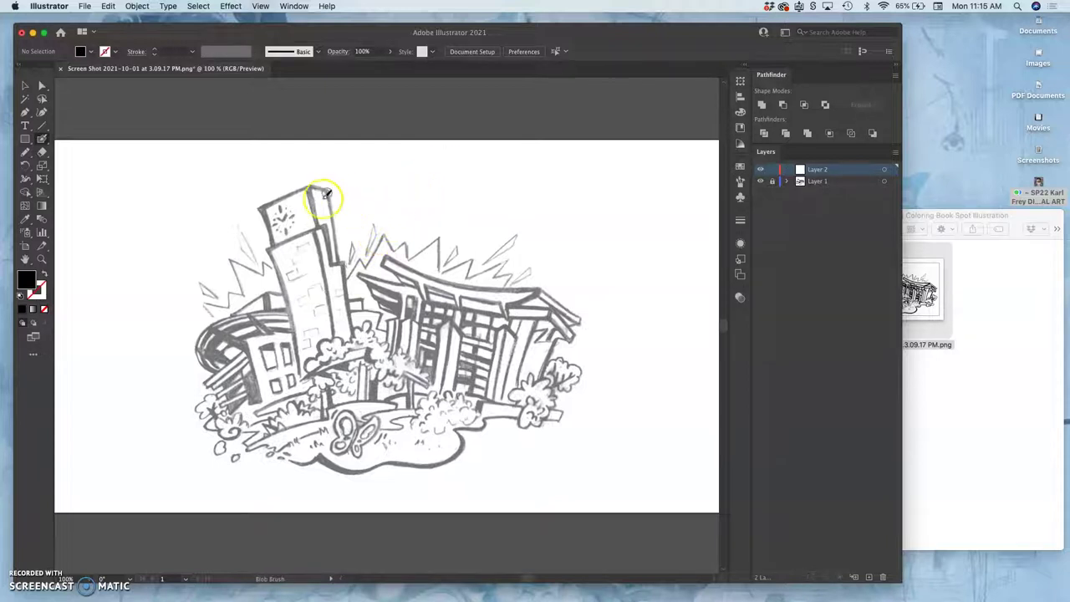
pyautogui.press('super+equal')
pyautogui.press('super+equal')
pyautogui.press('super+equal')
pyautogui.press('super+equal')
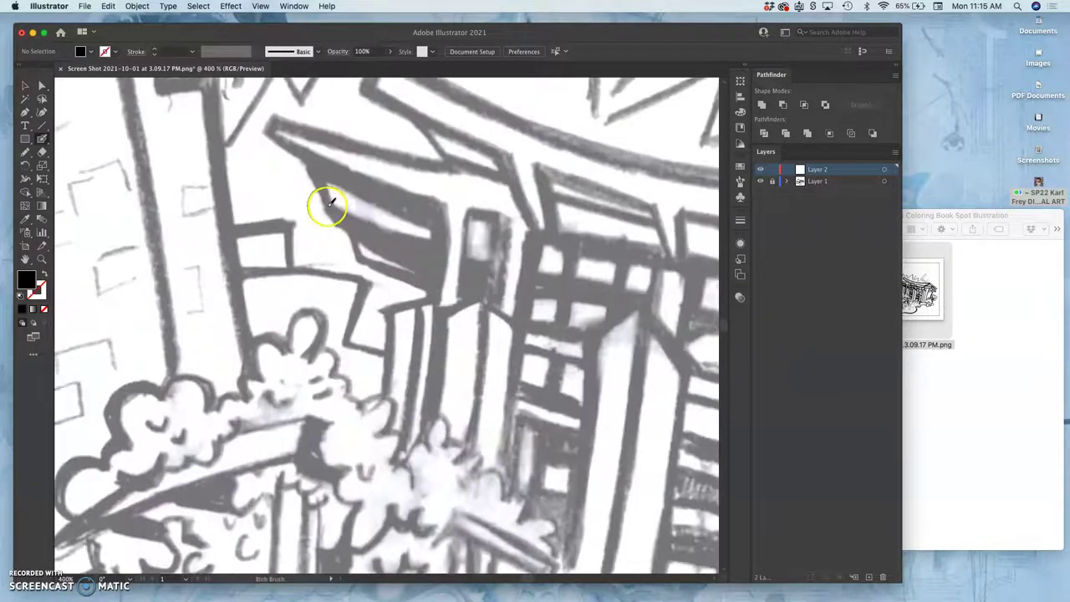
pyautogui.moveTo(325, 212); pyautogui.dragTo(499, 267)
pyautogui.moveTo(399, 184); pyautogui.dragTo(563, 325)
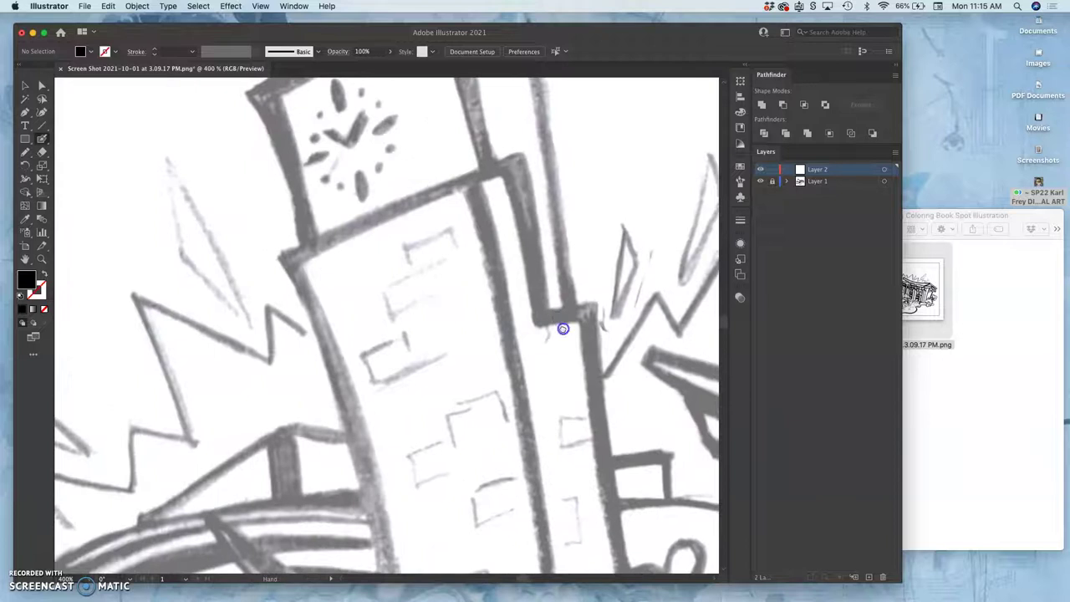
pyautogui.moveTo(480, 264); pyautogui.dragTo(496, 294)
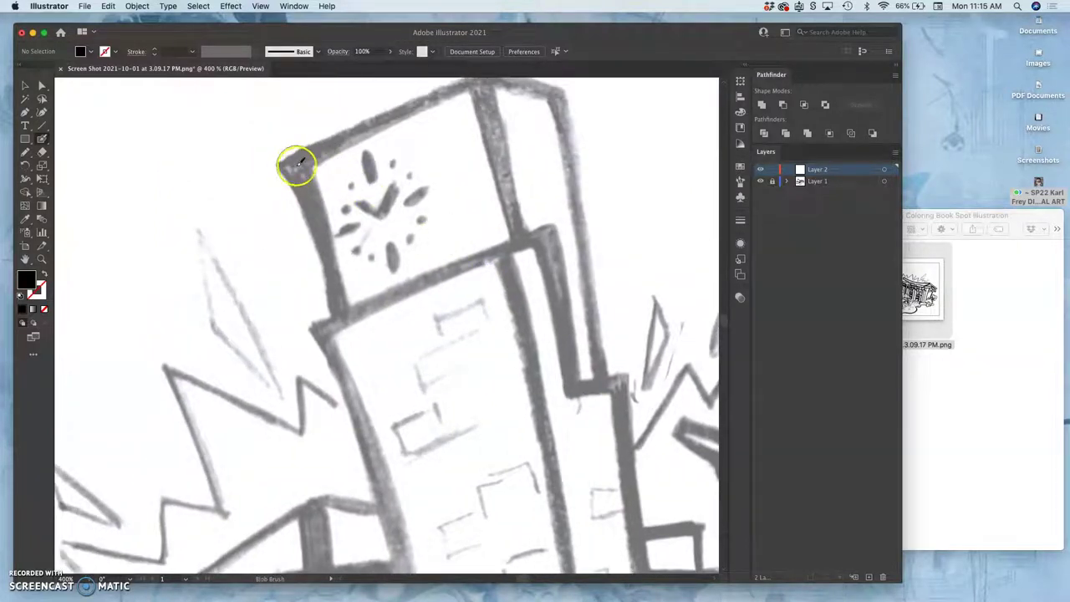
# Step: Ink the clock face's top mark and remaining hour marks in black with the Blob Brush
pyautogui.moveTo(297, 164); pyautogui.dragTo(368, 160)
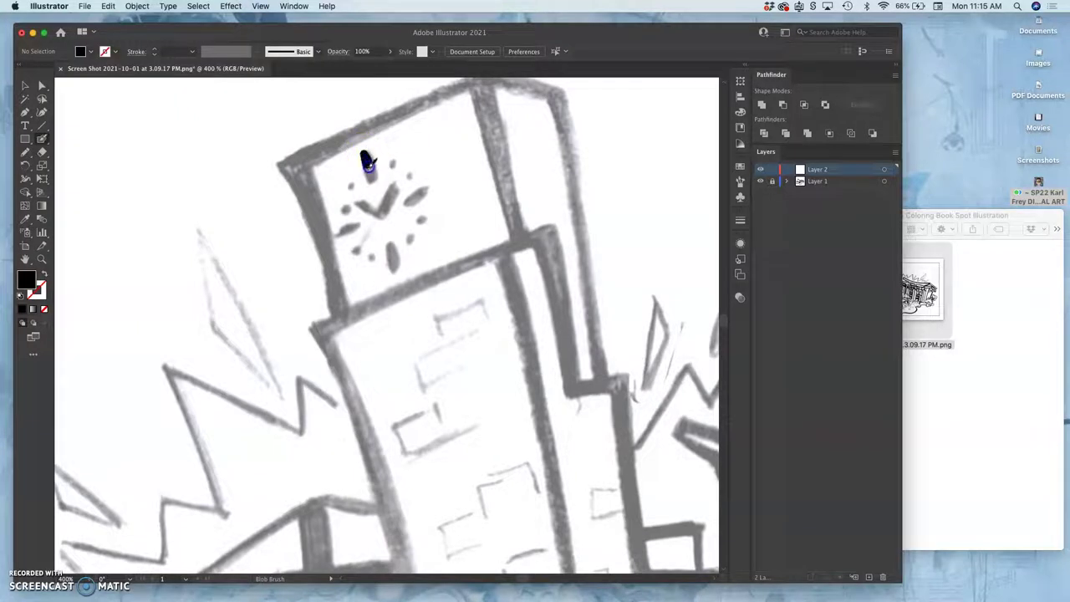
pyautogui.hotkey('shift', 'x')
pyautogui.click(393, 158)
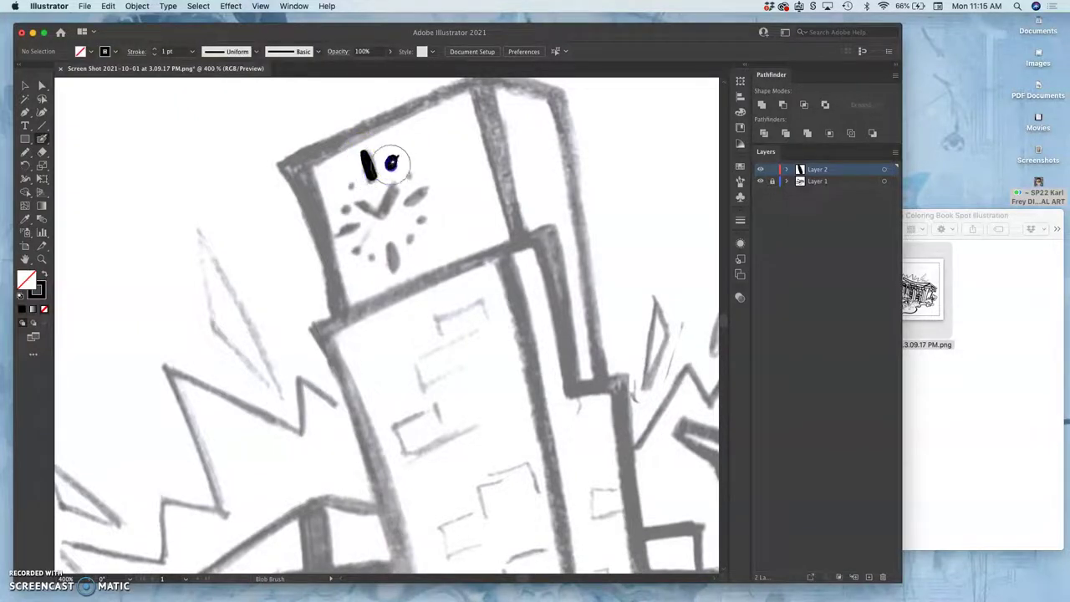
pyautogui.moveTo(391, 162)
pyautogui.mouseDown()
pyautogui.moveTo(424, 191)
pyautogui.moveTo(434, 185)
pyautogui.moveTo(377, 224)
pyautogui.moveTo(422, 216)
pyautogui.moveTo(418, 241)
pyautogui.moveTo(394, 263)
pyautogui.mouseUp()
pyautogui.moveTo(348, 183); pyautogui.dragTo(349, 186)
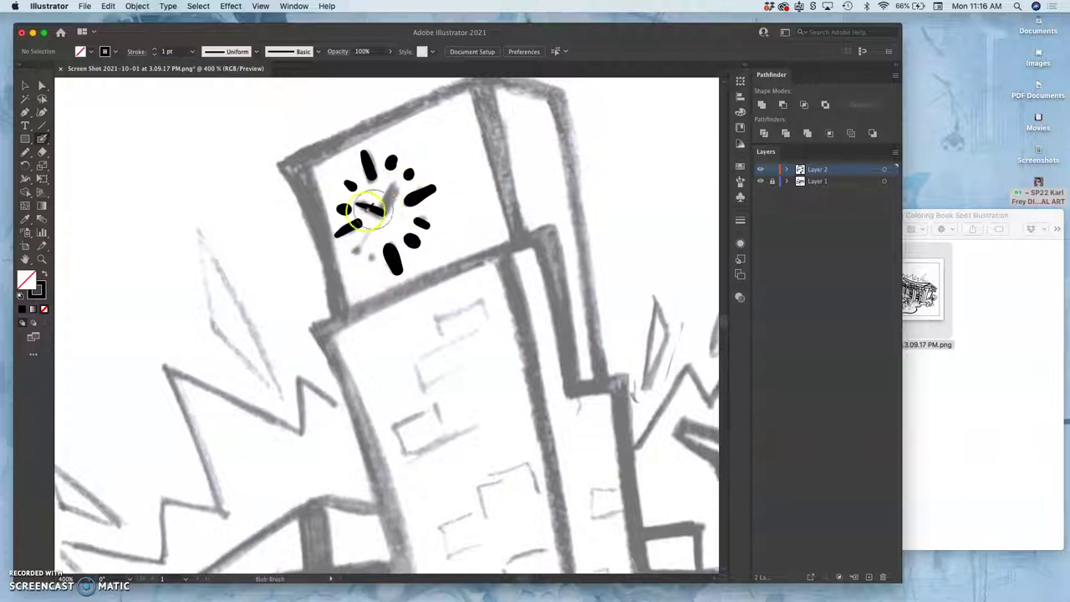
# Step: Rotate the canvas view sideways and ink thick black clock hands with the Blob Brush
pyautogui.click(26, 260)
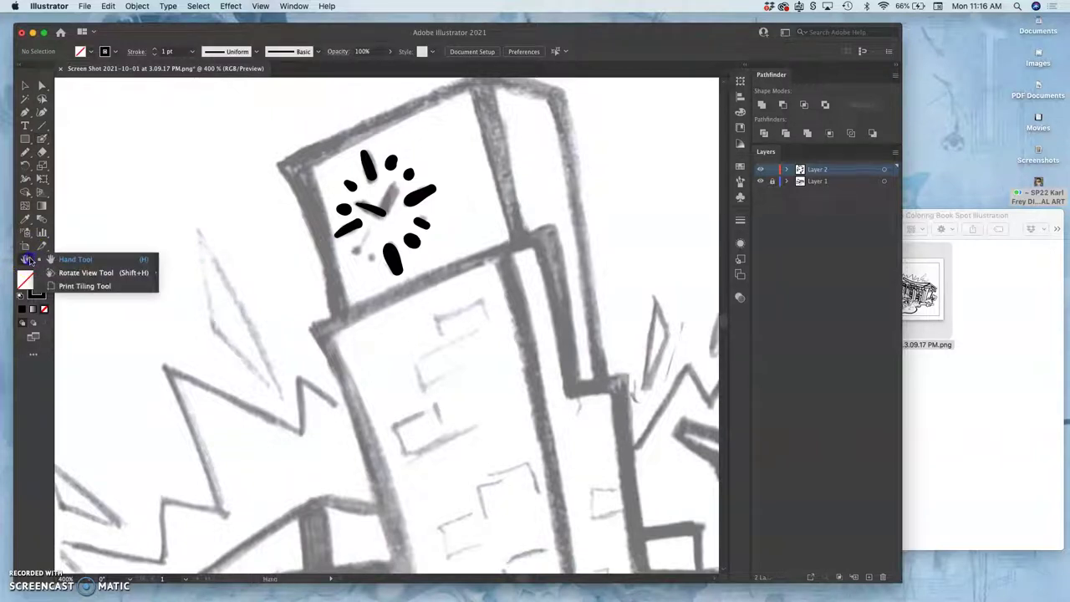
pyautogui.click(65, 273)
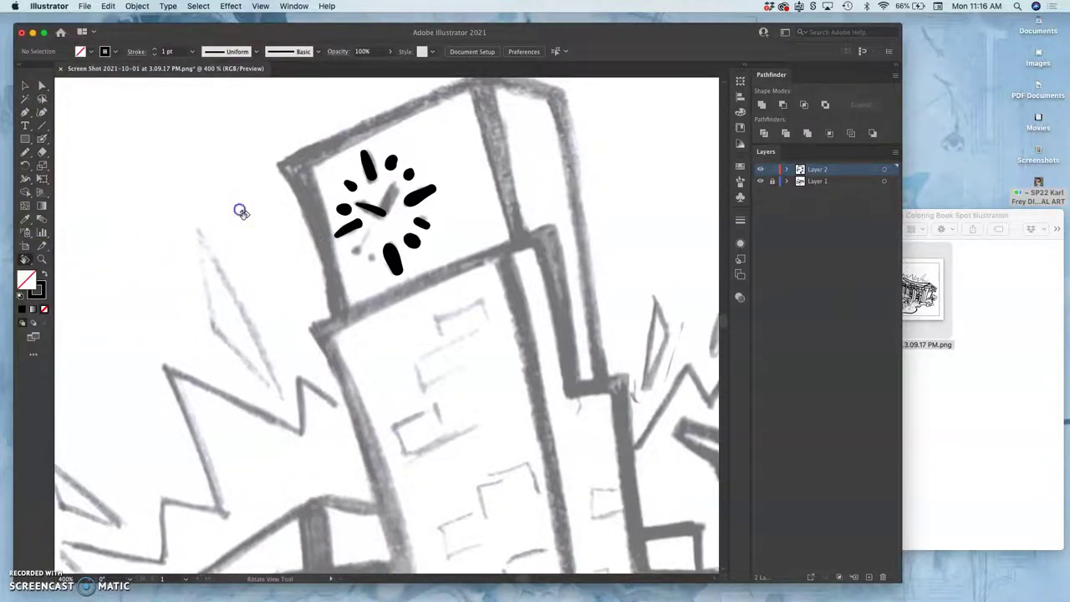
pyautogui.moveTo(235, 216); pyautogui.dragTo(283, 271)
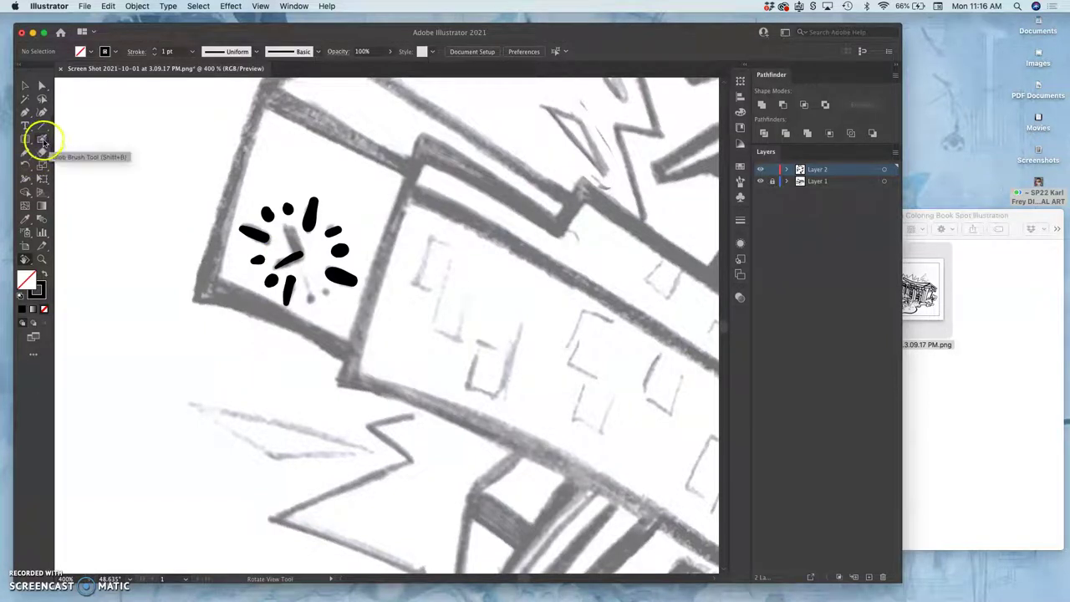
pyautogui.click(42, 139)
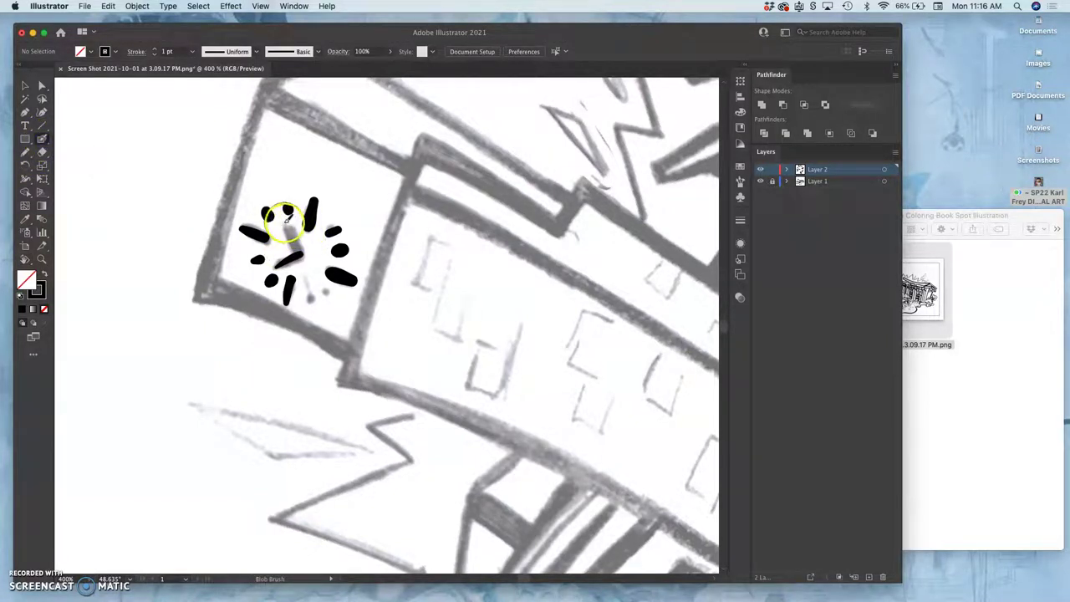
pyautogui.moveTo(297, 248); pyautogui.dragTo(299, 266)
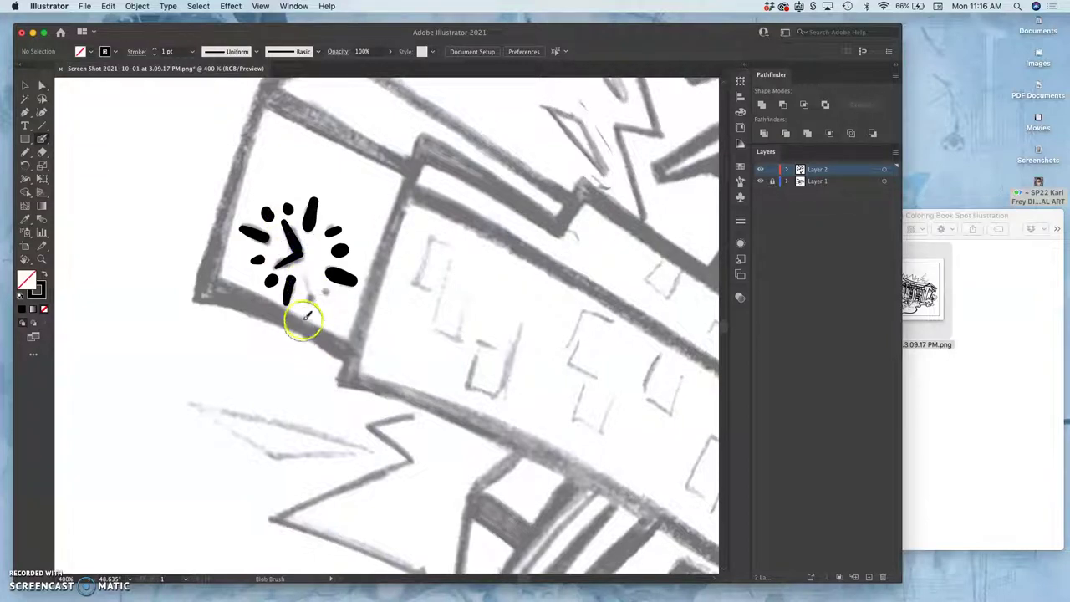
# Step: Hide Layer 1's sketch and zoom in to centre the inked clock marks
pyautogui.click(761, 181)
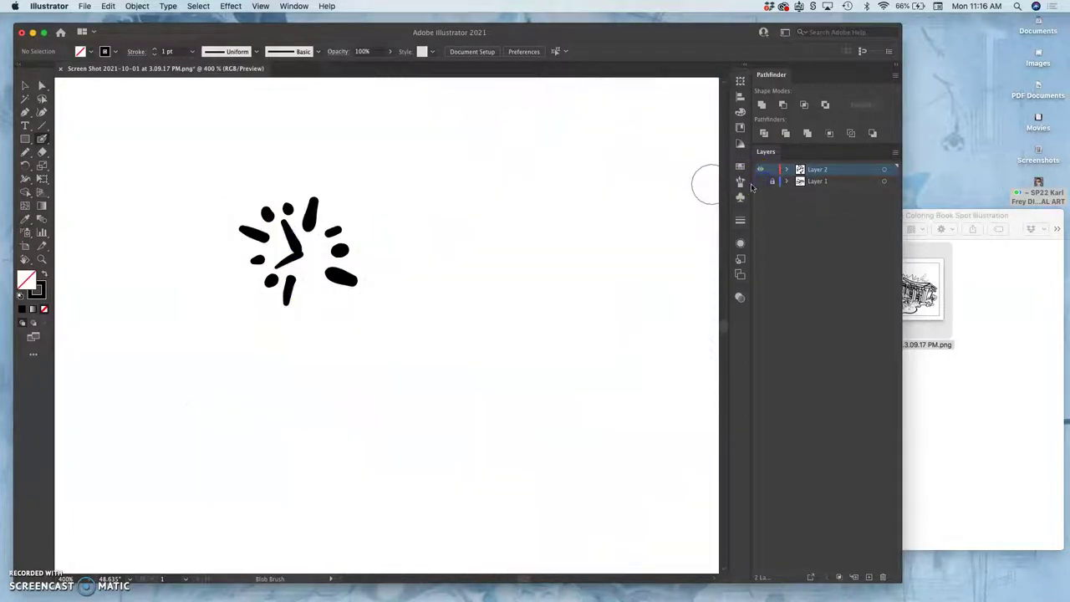
pyautogui.press('super+equal')
pyautogui.hotkey('shift', 'b')
pyautogui.press('super+equal')
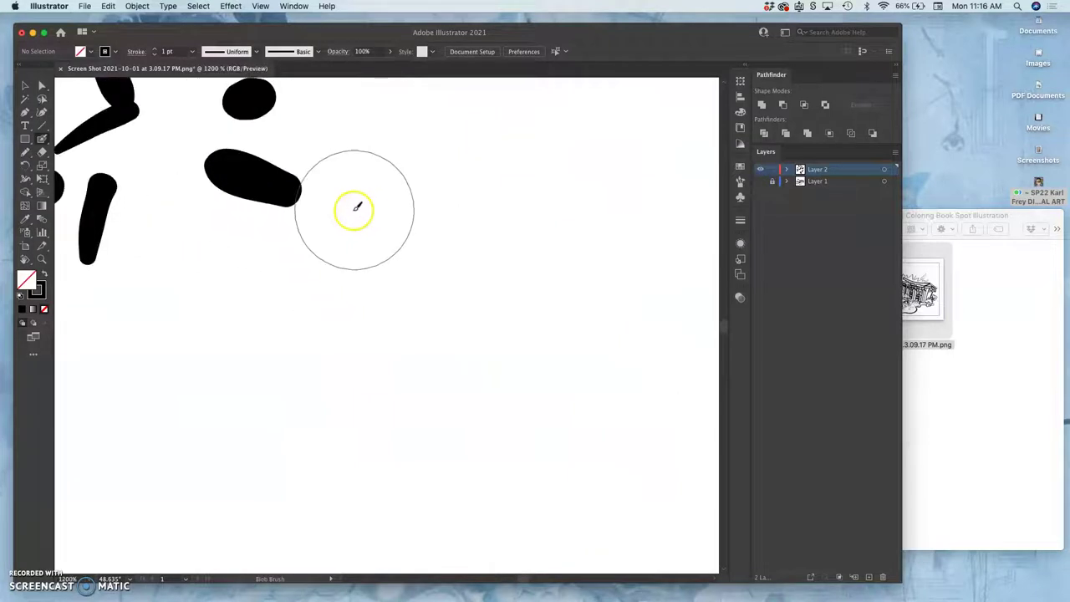
pyautogui.moveTo(296, 166); pyautogui.dragTo(547, 375)
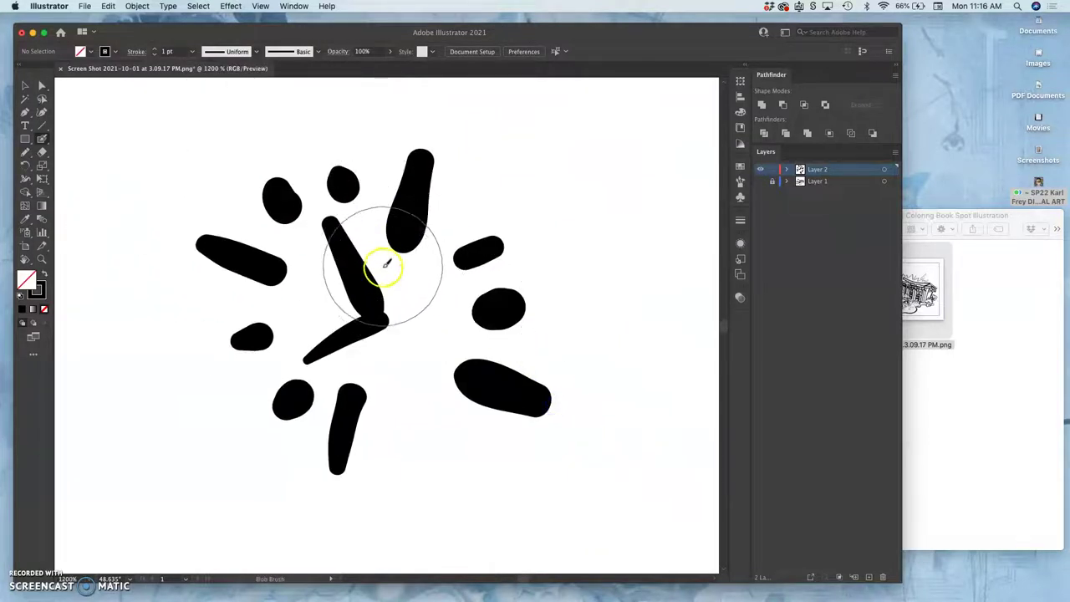
# Step: Expand Layer 2 to list its paths and check the V-shaped clock hands' visibility
pyautogui.click(788, 169)
pyautogui.press('super+equal')
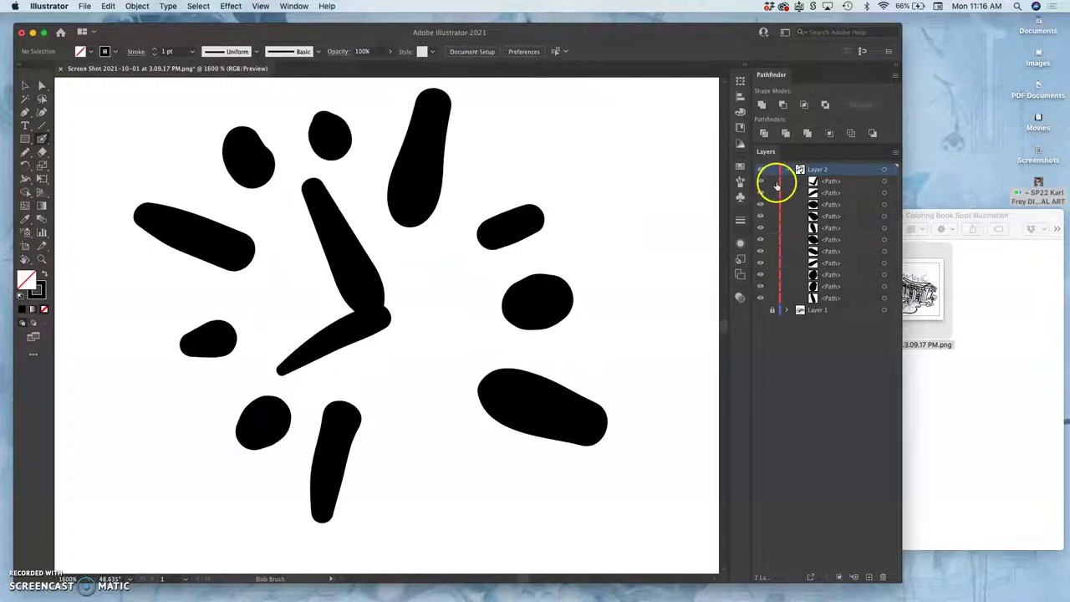
pyautogui.press('super+minus')
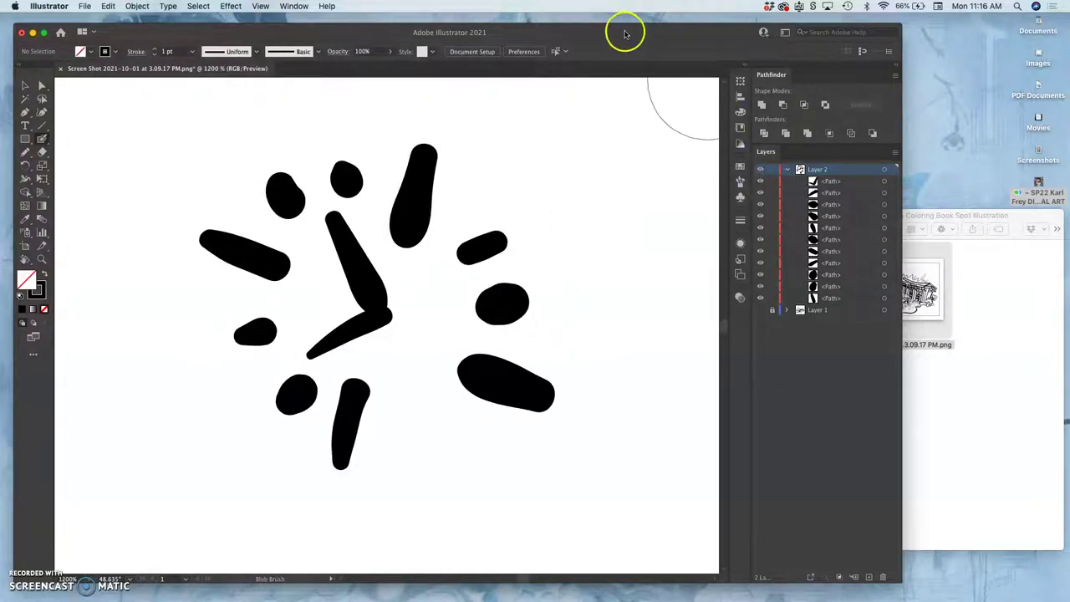
pyautogui.press('super+equal')
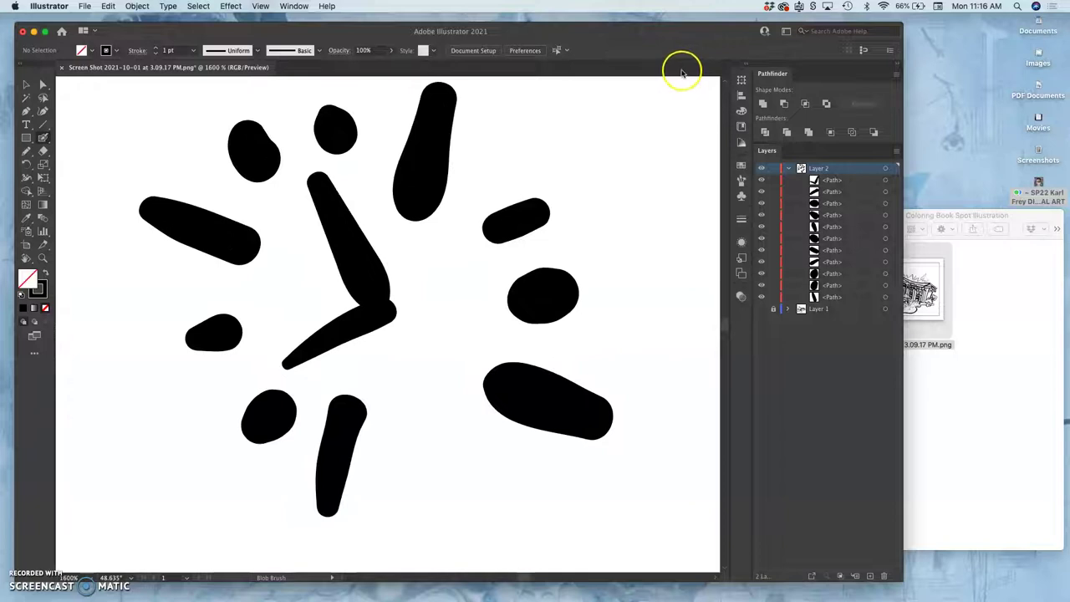
pyautogui.press('super+minus')
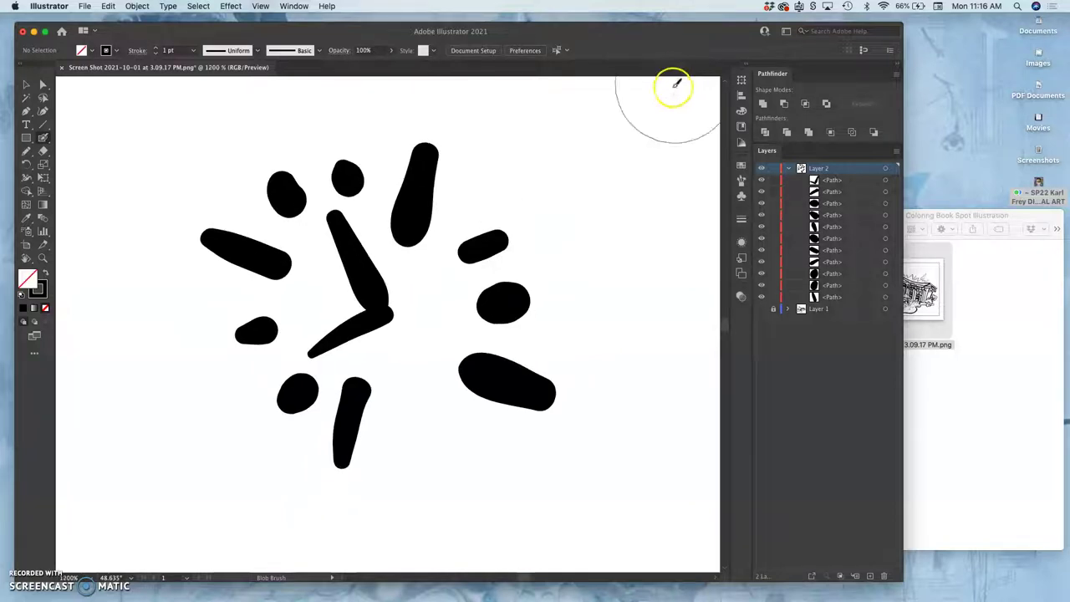
pyautogui.click(761, 181)
pyautogui.click(760, 180)
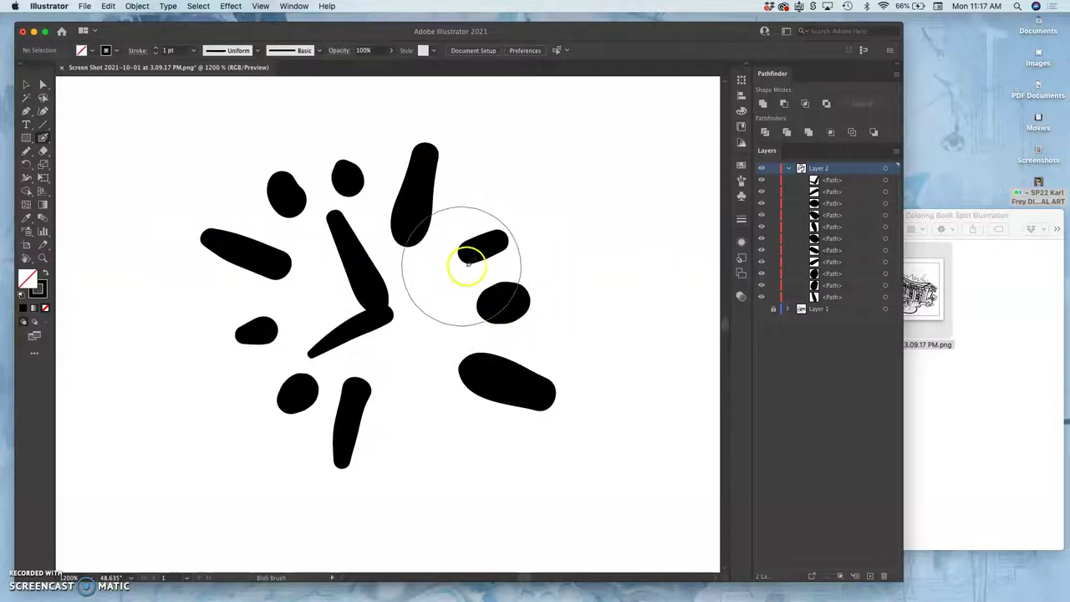
# Step: Merge the small right-hand blob with a rounded bump, then hide the merged path
pyautogui.moveTo(468, 262)
pyautogui.mouseDown()
pyautogui.moveTo(477, 220)
pyautogui.moveTo(485, 229)
pyautogui.moveTo(477, 215)
pyautogui.moveTo(504, 294)
pyautogui.mouseUp()
pyautogui.click(760, 238)
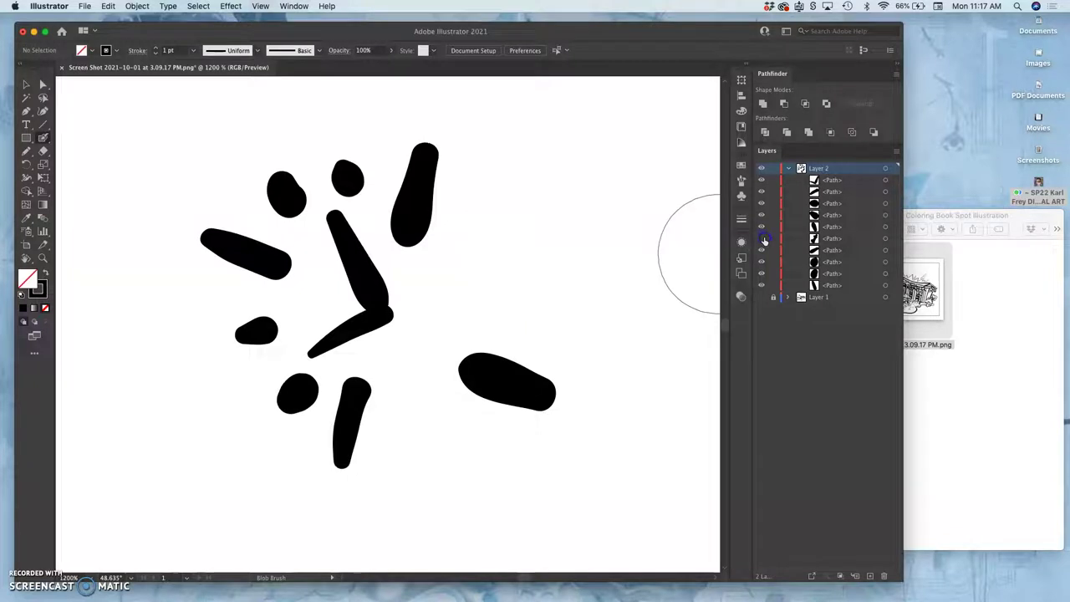
pyautogui.click(761, 238)
pyautogui.click(755, 236)
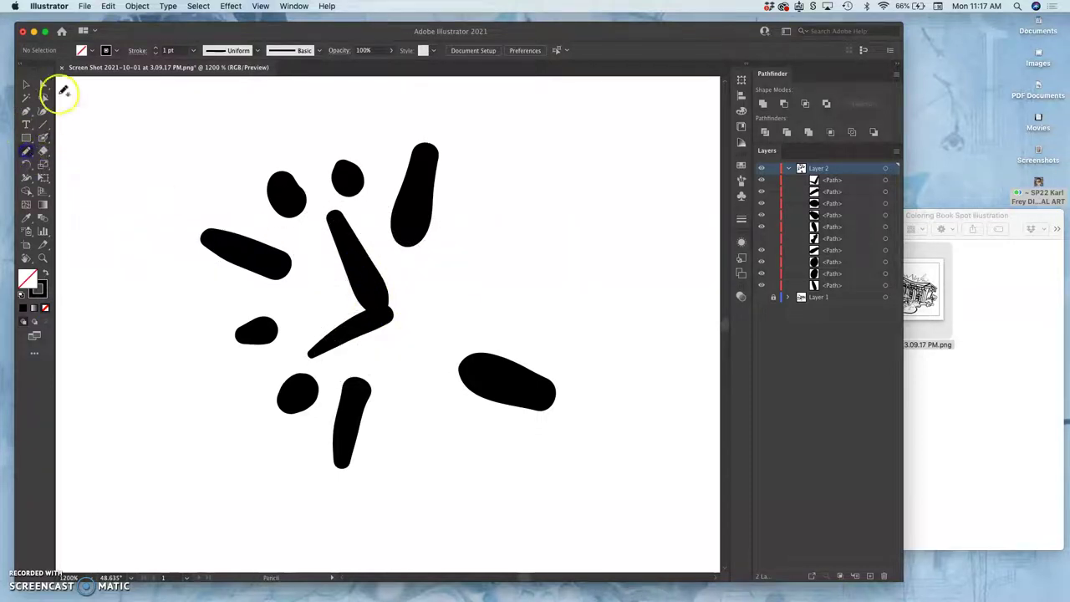
# Step: Select the V-shaped hands, set Pencil fidelity to Smooth, and smooth the top-left blob's outline
pyautogui.click(42, 84)
pyautogui.click(355, 260)
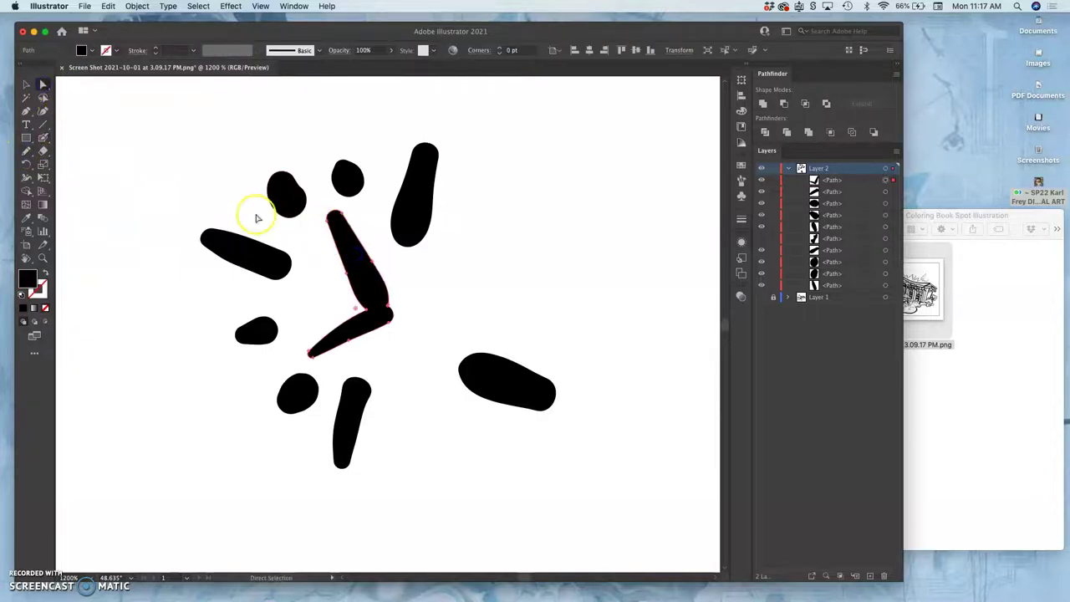
pyautogui.click(26, 150)
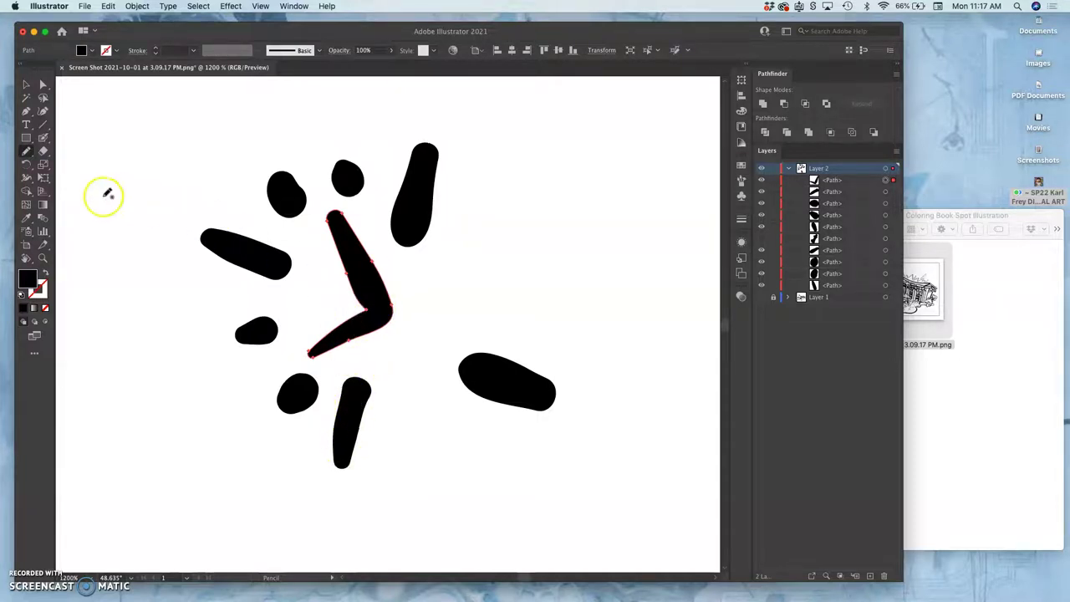
pyautogui.doubleClick(28, 153)
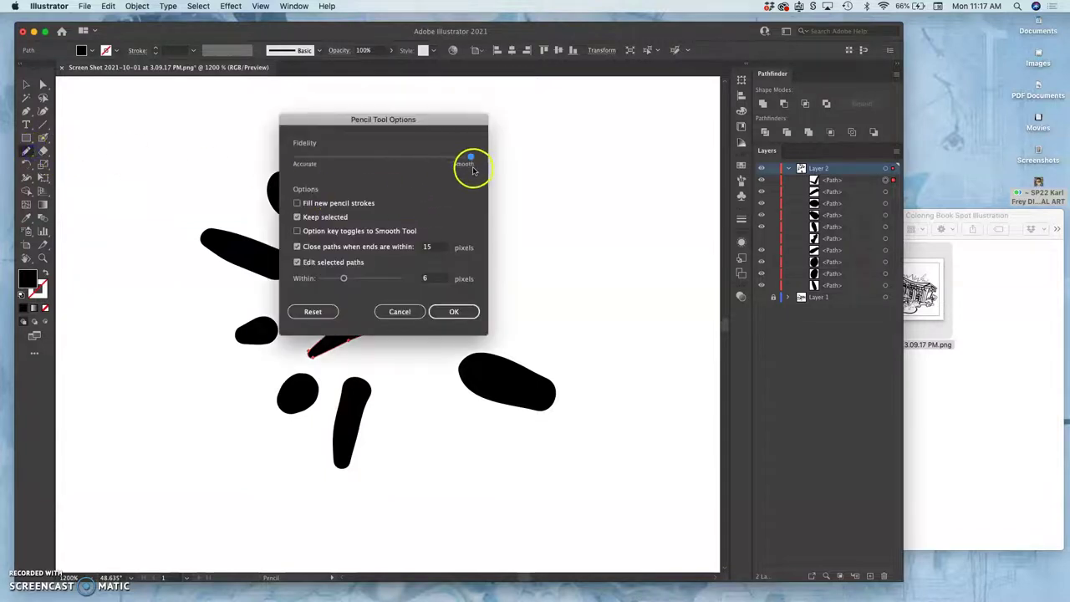
pyautogui.click(451, 311)
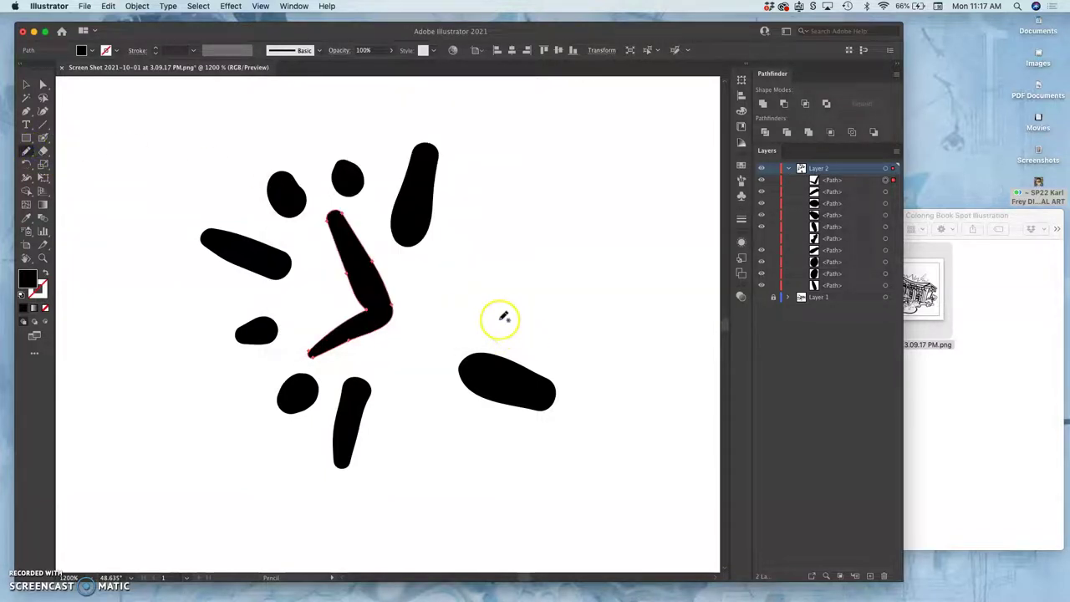
pyautogui.moveTo(290, 190); pyautogui.dragTo(294, 171)
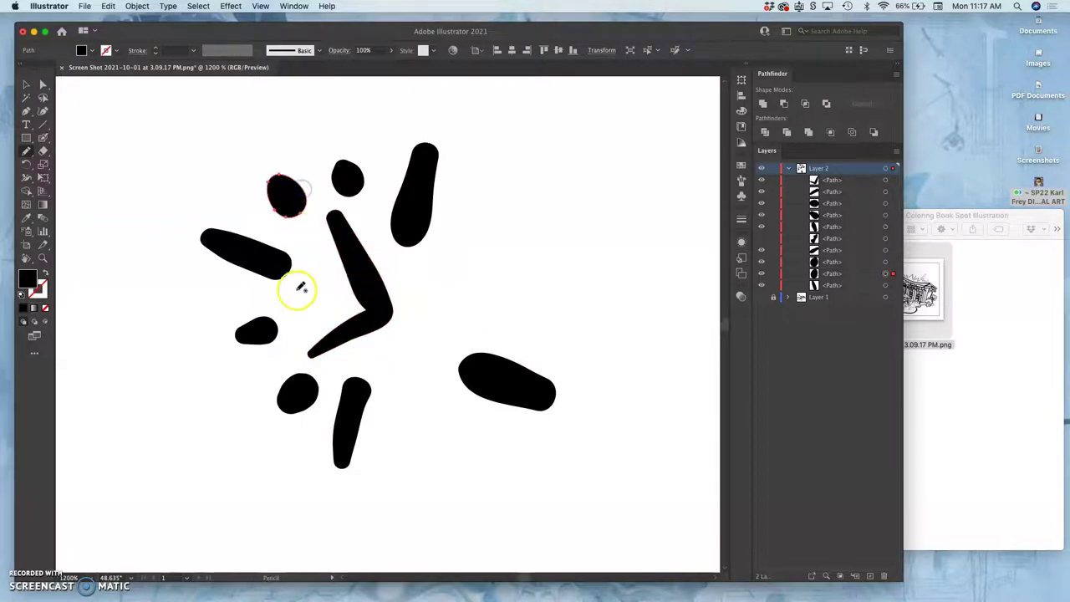
pyautogui.keyDown('super'); pyautogui.click(347, 185); pyautogui.keyUp('super')
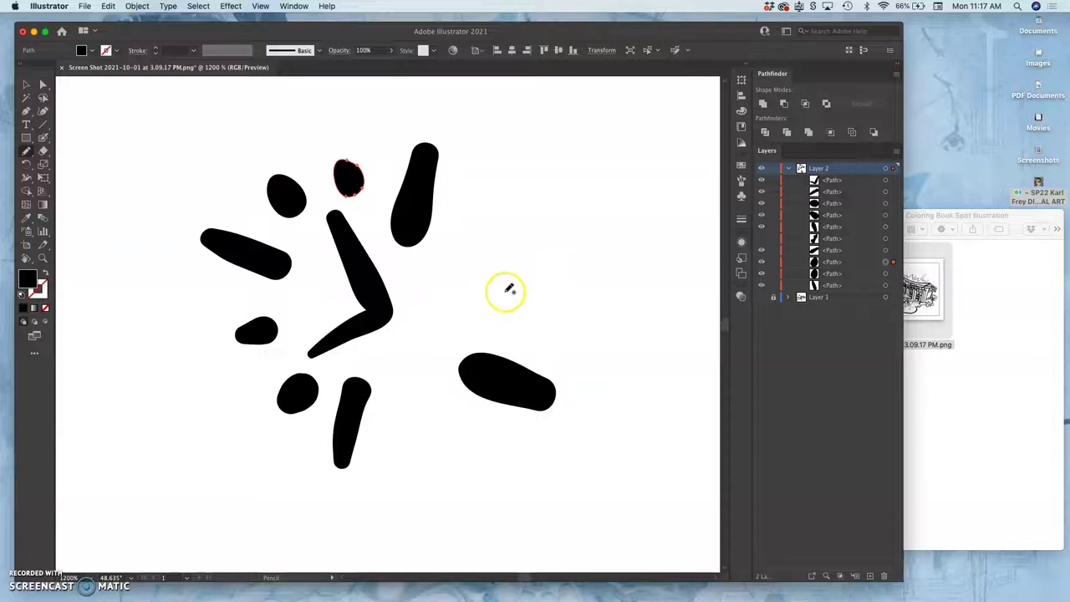
# Step: Zoom out and make the hidden blob right of the clock visible again
pyautogui.press('super+minus')
pyautogui.press('super+minus')
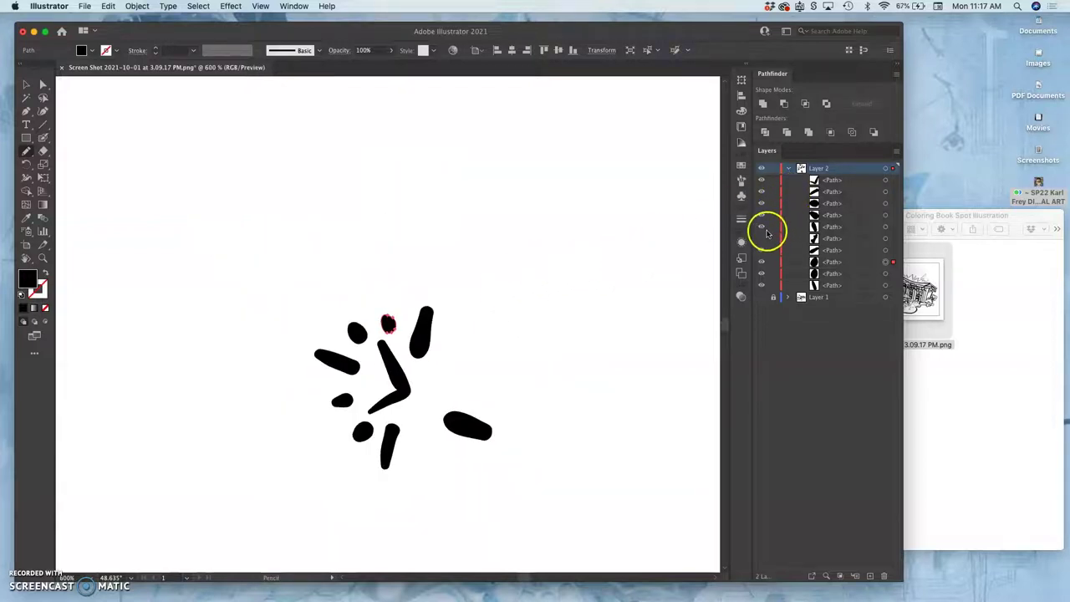
pyautogui.click(761, 239)
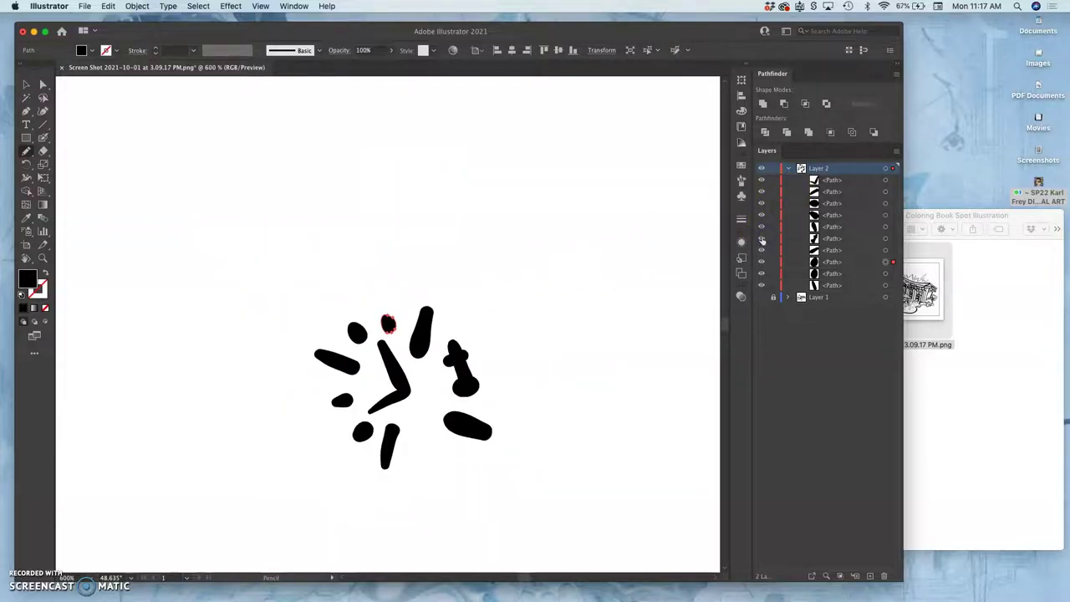
pyautogui.click(761, 239)
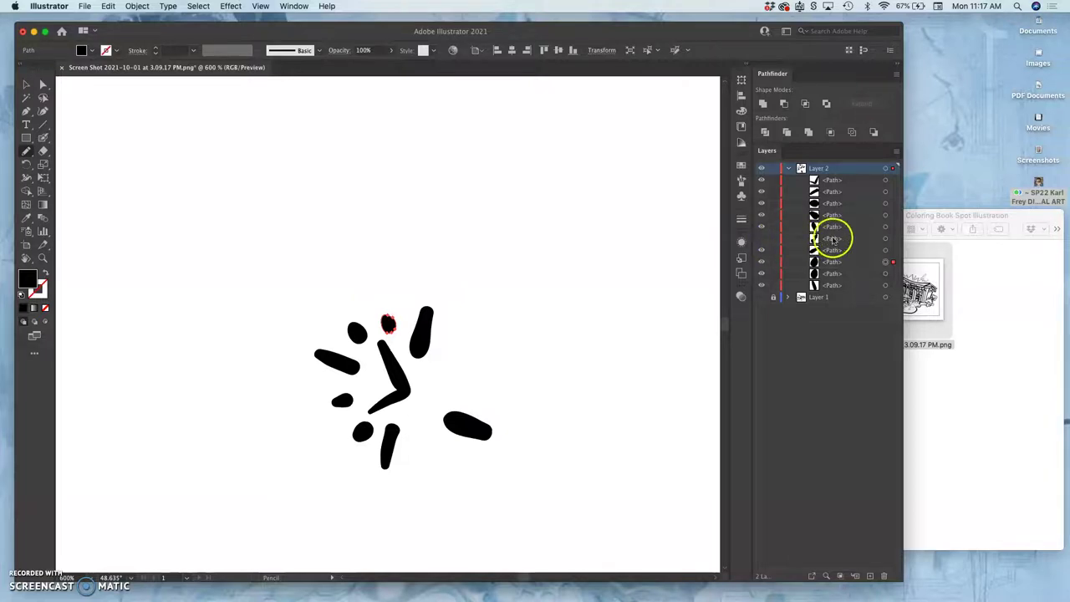
pyautogui.click(761, 239)
# Step: Delete the stray blob's path, undoing an accidental deletion of the ink layer
pyautogui.click(885, 239)
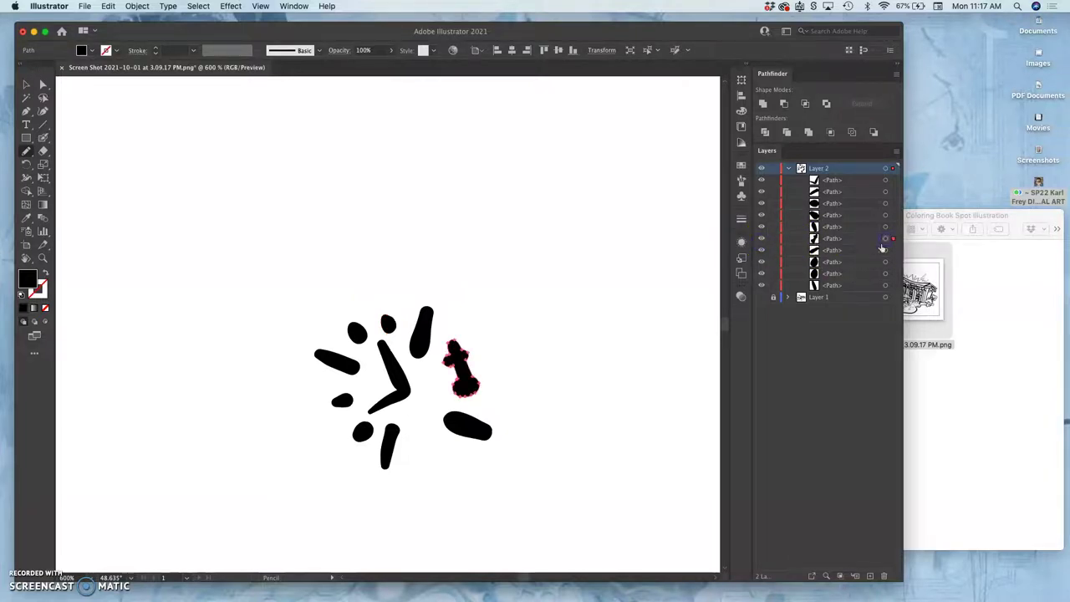
pyautogui.click(884, 576)
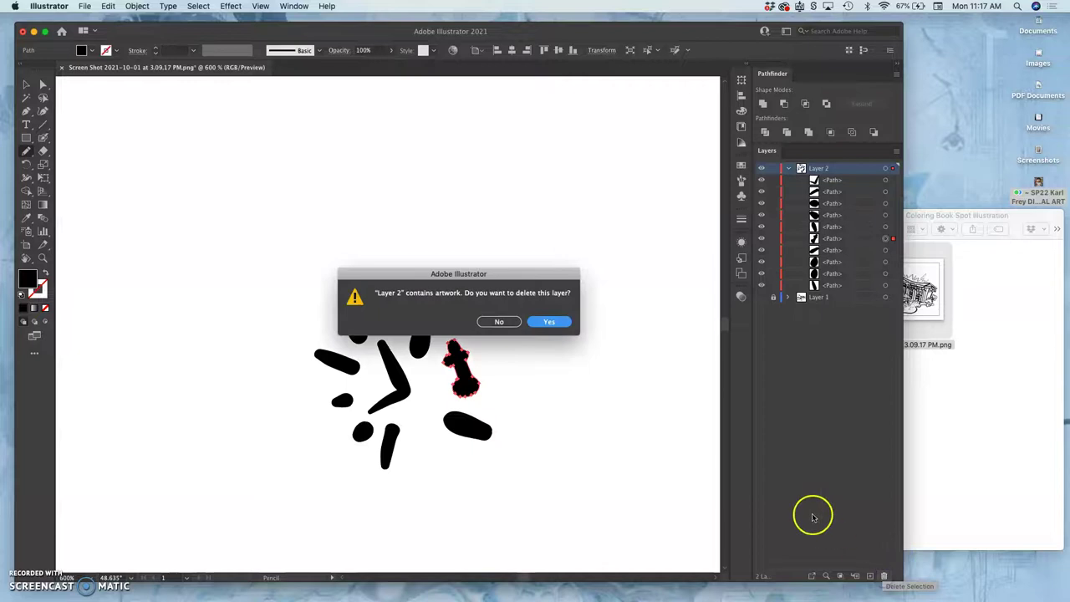
pyautogui.click(555, 322)
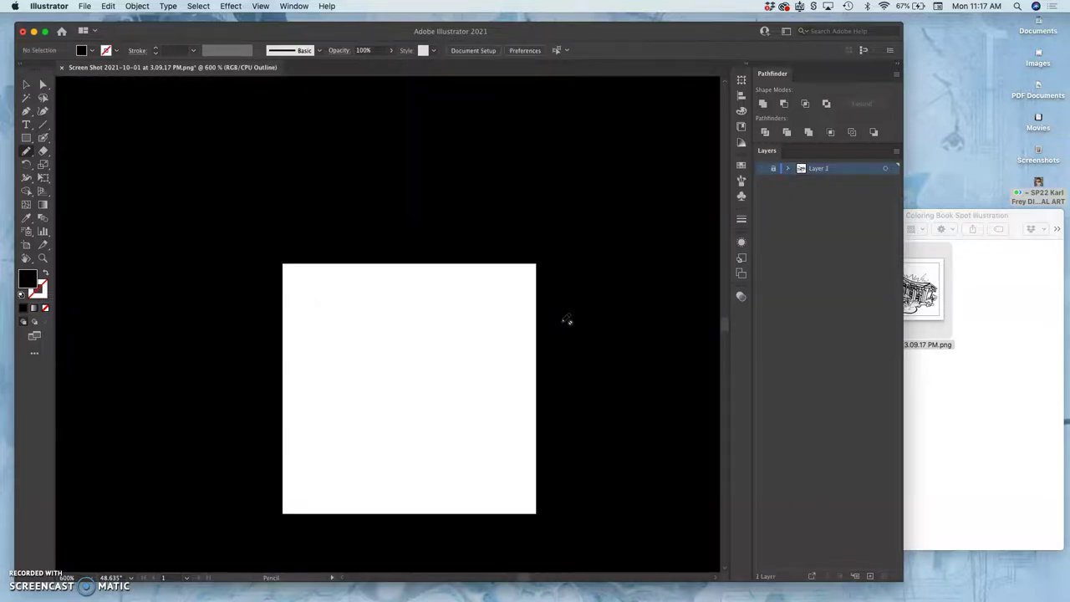
pyautogui.press('super+z')
pyautogui.press('super+y')
pyautogui.click(841, 239)
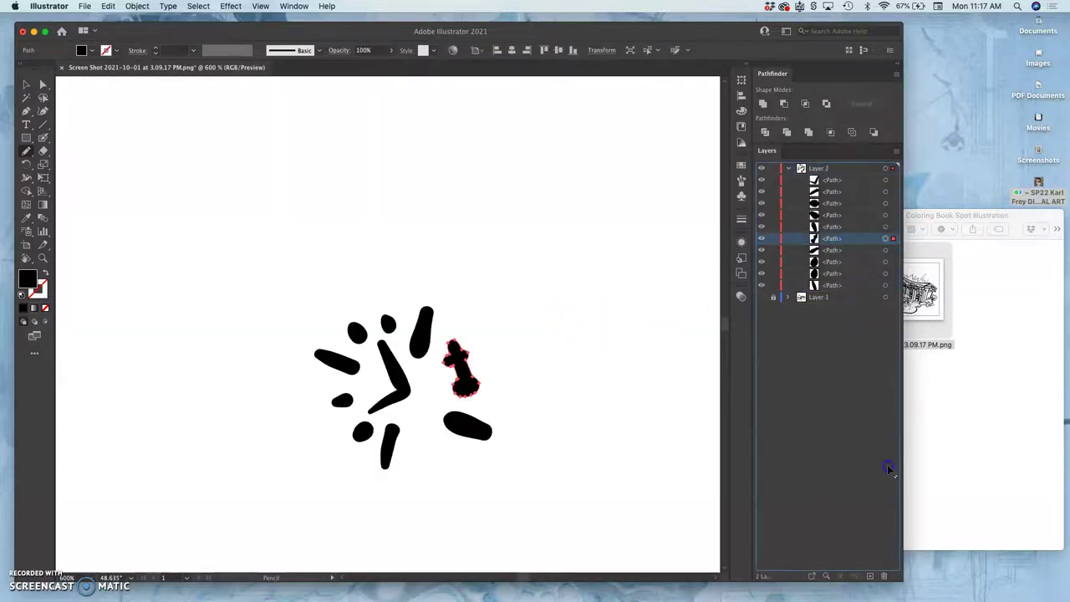
pyautogui.click(884, 568)
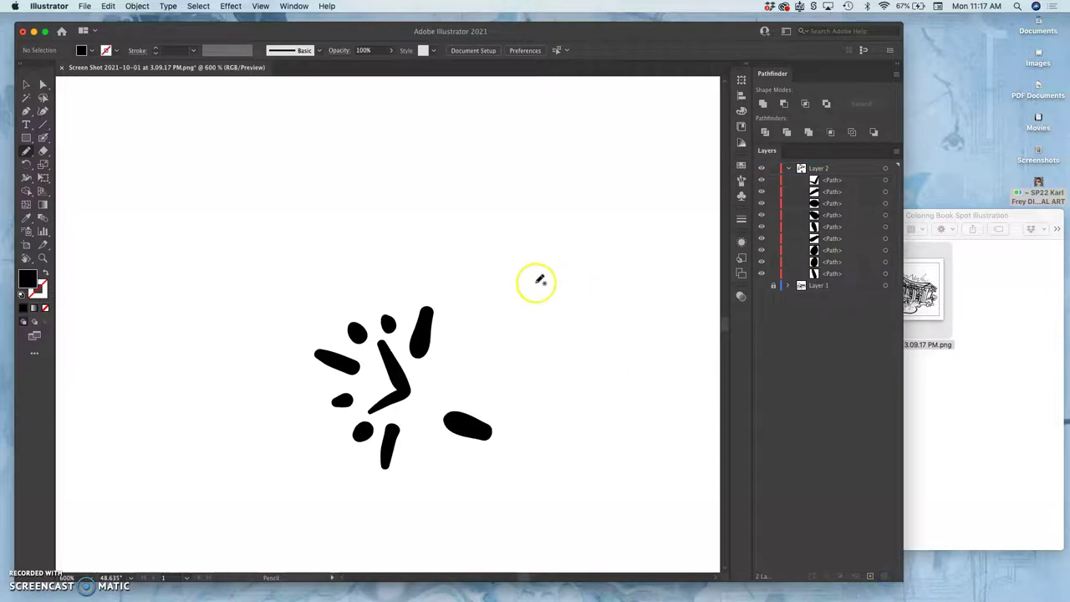
# Step: Show Layer 1 again, reset the view rotation upright, and ink the clock box's left edge
pyautogui.click(761, 286)
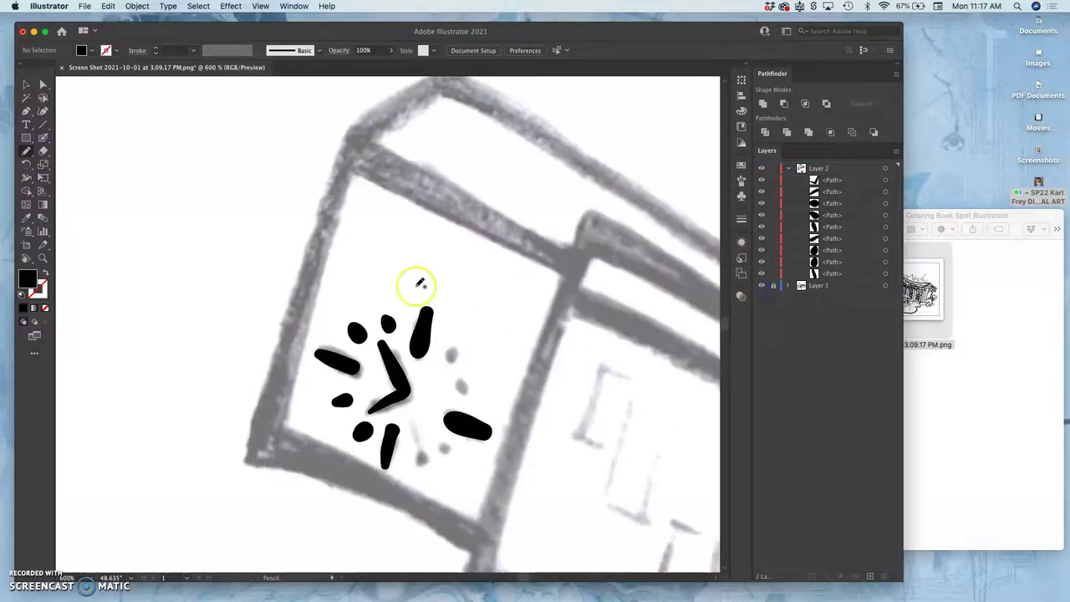
pyautogui.doubleClick(26, 258)
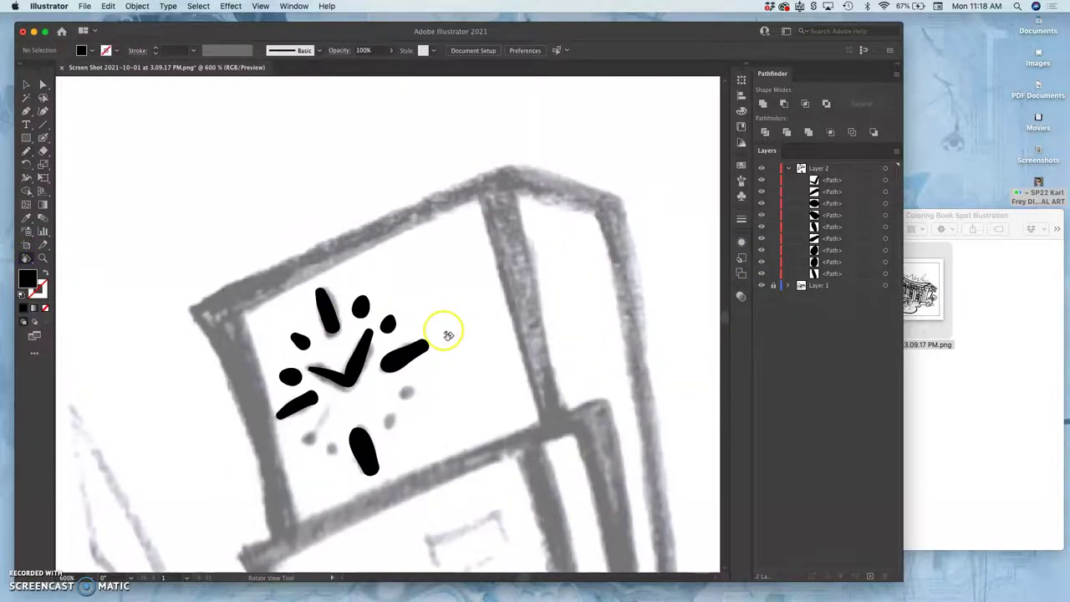
pyautogui.moveTo(438, 329)
pyautogui.mouseDown()
pyautogui.moveTo(439, 164)
pyautogui.moveTo(399, 203)
pyautogui.moveTo(281, 380)
pyautogui.moveTo(410, 351)
pyautogui.moveTo(377, 318)
pyautogui.moveTo(425, 265)
pyautogui.mouseUp()
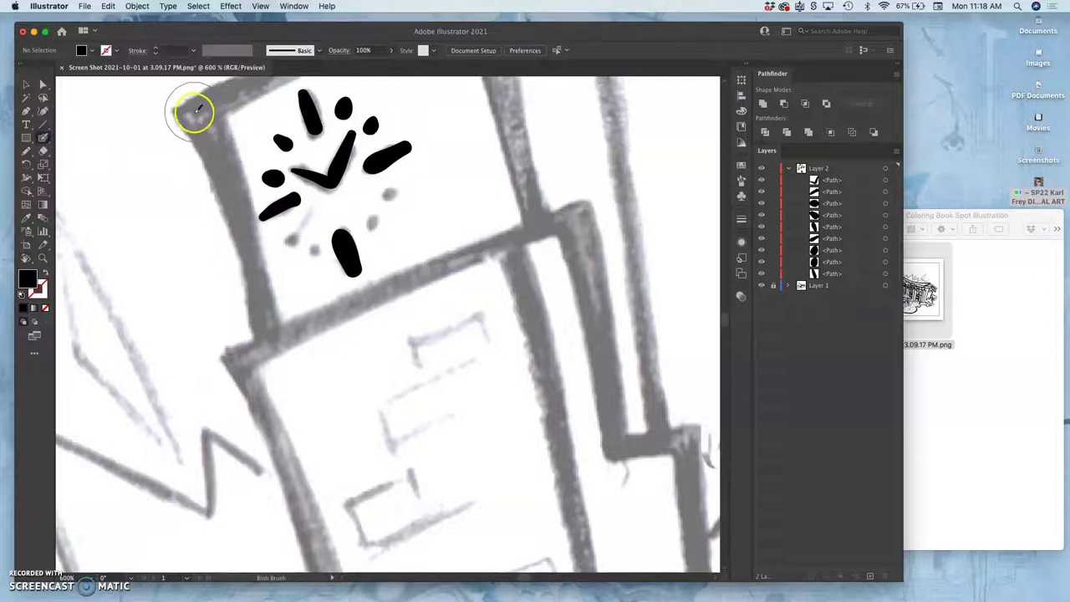
pyautogui.moveTo(201, 131); pyautogui.dragTo(275, 332)
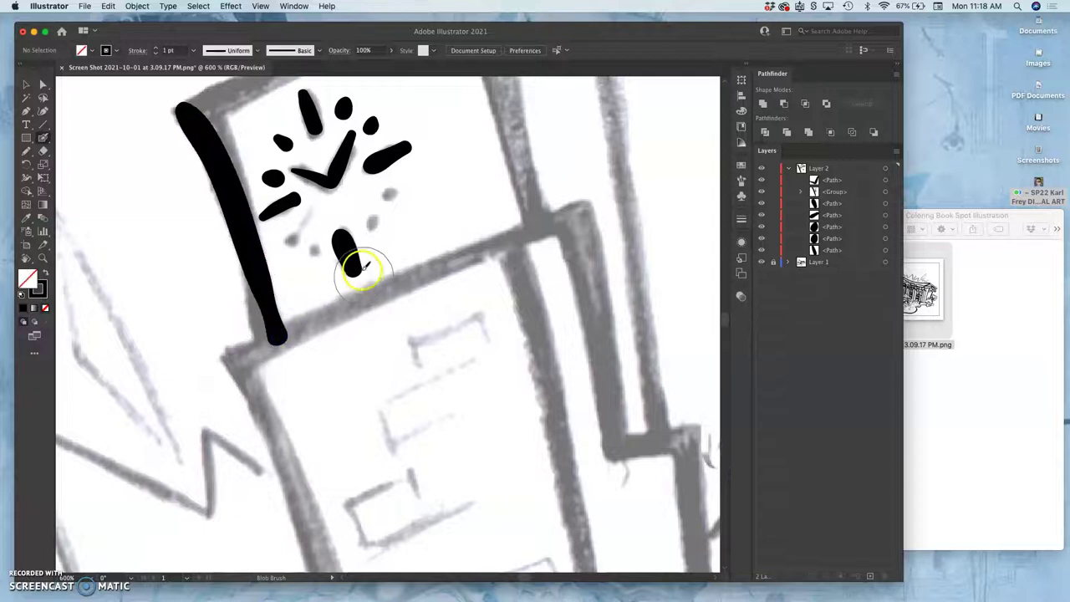
pyautogui.press('super+z')
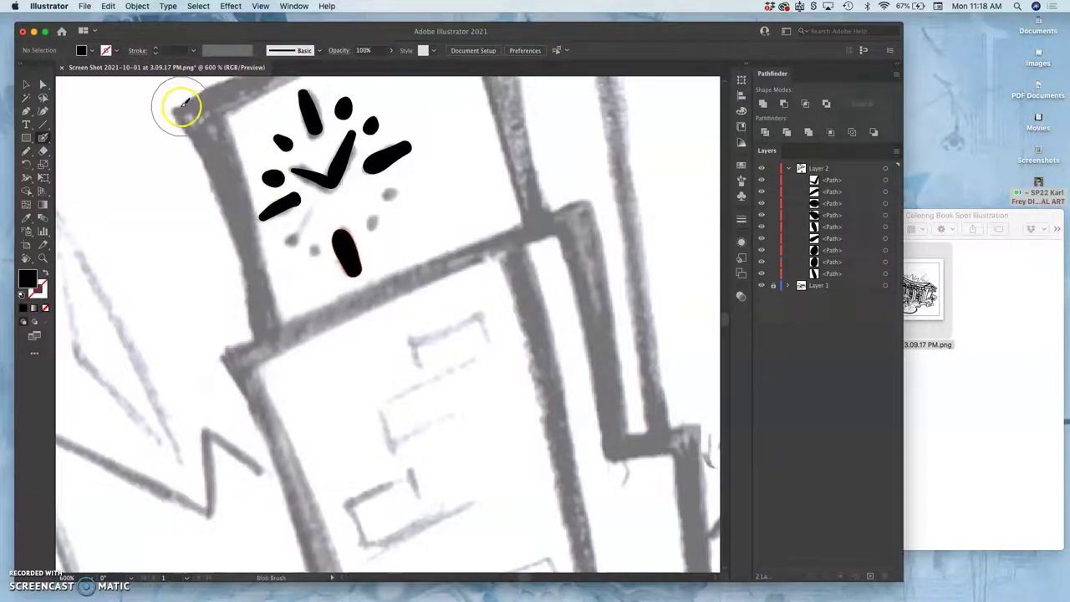
pyautogui.moveTo(180, 107)
pyautogui.mouseDown()
pyautogui.moveTo(235, 195)
pyautogui.moveTo(271, 336)
pyautogui.mouseUp()
# Step: Ink the clock box's top, right and bottom edges in thick black strokes
pyautogui.moveTo(341, 191); pyautogui.dragTo(432, 342)
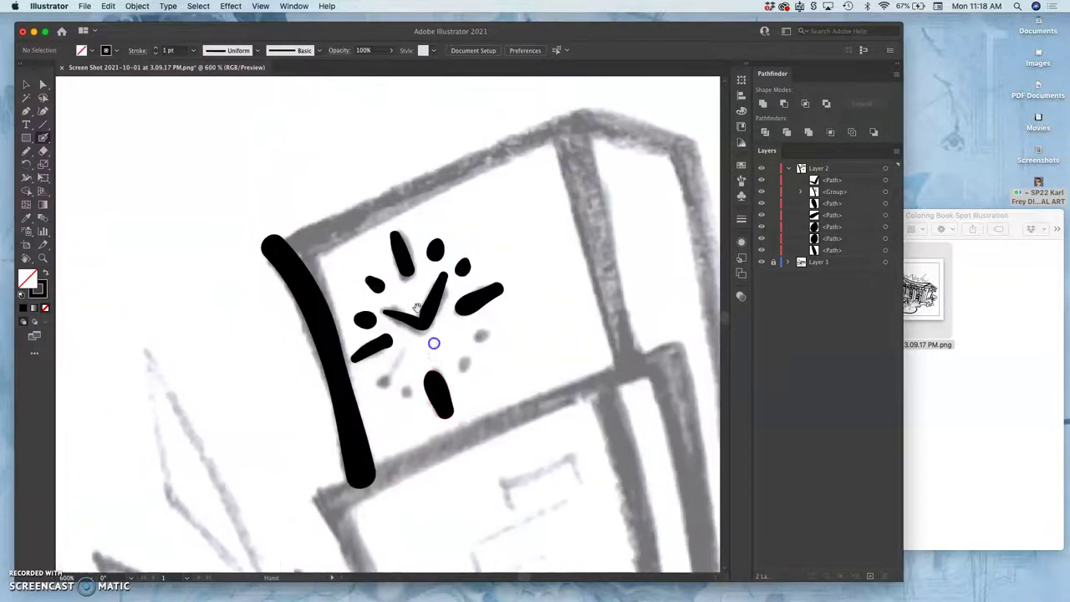
pyautogui.moveTo(272, 237)
pyautogui.mouseDown()
pyautogui.moveTo(578, 105)
pyautogui.moveTo(569, 112)
pyautogui.moveTo(626, 374)
pyautogui.mouseUp()
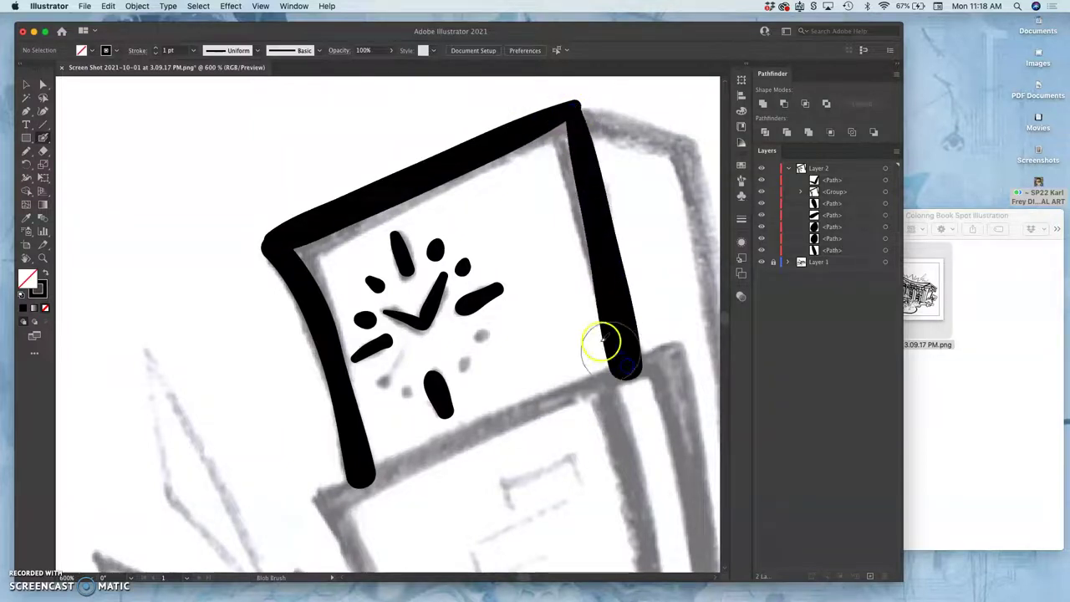
pyautogui.moveTo(630, 171); pyautogui.dragTo(458, 167)
pyautogui.moveTo(418, 100)
pyautogui.mouseDown()
pyautogui.moveTo(403, 104)
pyautogui.moveTo(525, 157)
pyautogui.mouseUp()
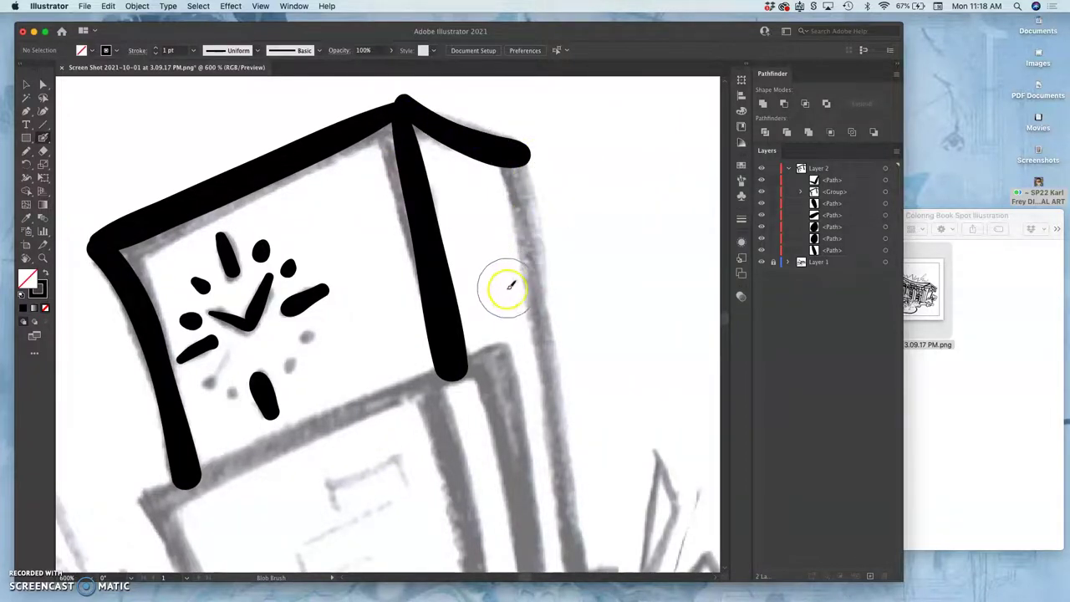
pyautogui.moveTo(490, 273); pyautogui.dragTo(537, 155)
pyautogui.moveTo(543, 209); pyautogui.dragTo(619, 128)
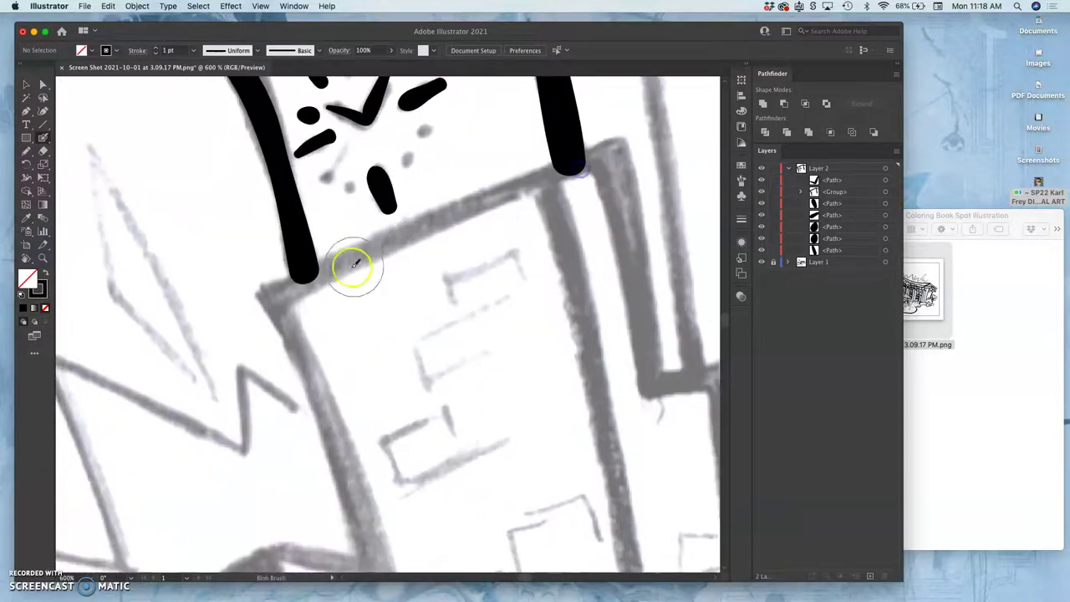
pyautogui.moveTo(318, 265)
pyautogui.mouseDown()
pyautogui.moveTo(452, 203)
pyautogui.moveTo(614, 149)
pyautogui.mouseUp()
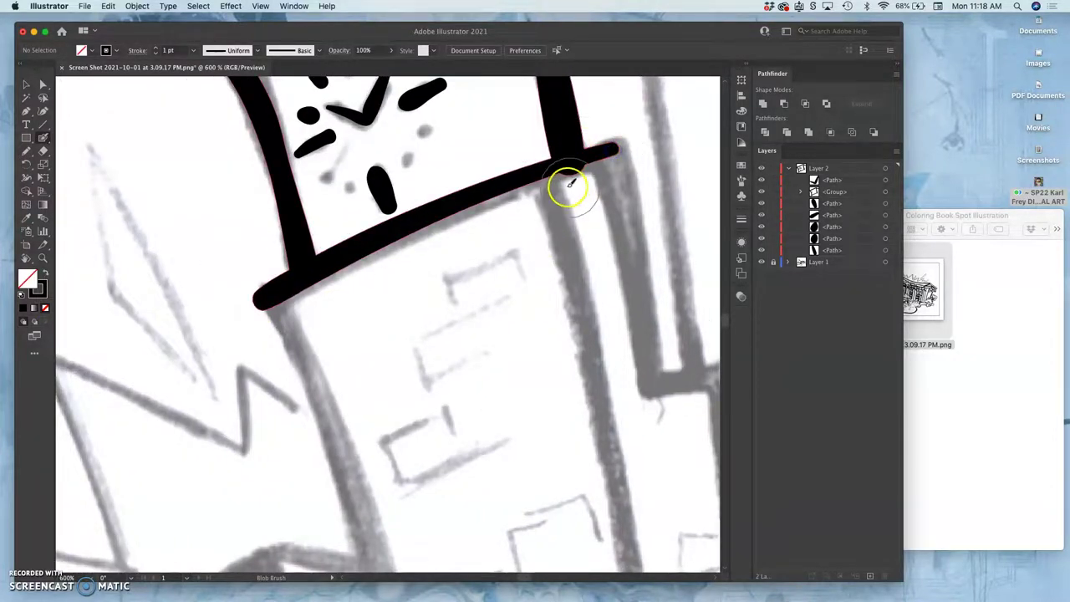
# Step: Draw the tower's right side line below the box with a short hook at the band's end
pyautogui.moveTo(545, 177); pyautogui.dragTo(642, 572)
pyautogui.moveTo(575, 342)
pyautogui.mouseDown()
pyautogui.moveTo(550, 304)
pyautogui.moveTo(487, 278)
pyautogui.moveTo(450, 309)
pyautogui.mouseUp()
pyautogui.moveTo(501, 136)
pyautogui.mouseDown()
pyautogui.moveTo(490, 112)
pyautogui.moveTo(537, 303)
pyautogui.moveTo(535, 345)
pyautogui.moveTo(609, 347)
pyautogui.mouseUp()
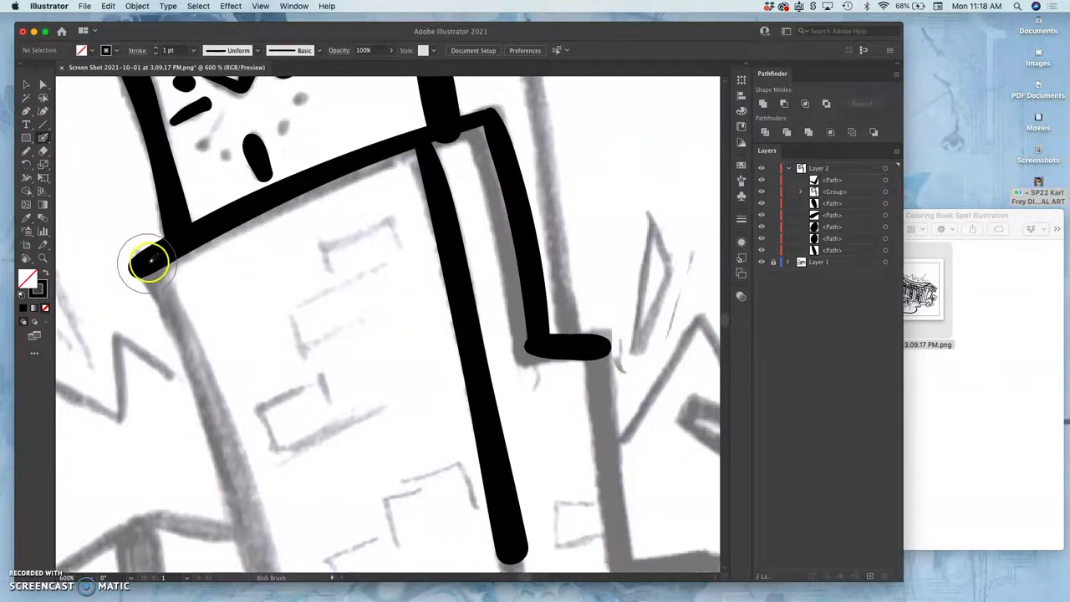
# Step: At 300% zoom, round off the clock box's top-right corner and ink the tower's far right edge
pyautogui.press('super+minus')
pyautogui.press('super+minus')
pyautogui.moveTo(438, 120); pyautogui.dragTo(447, 124)
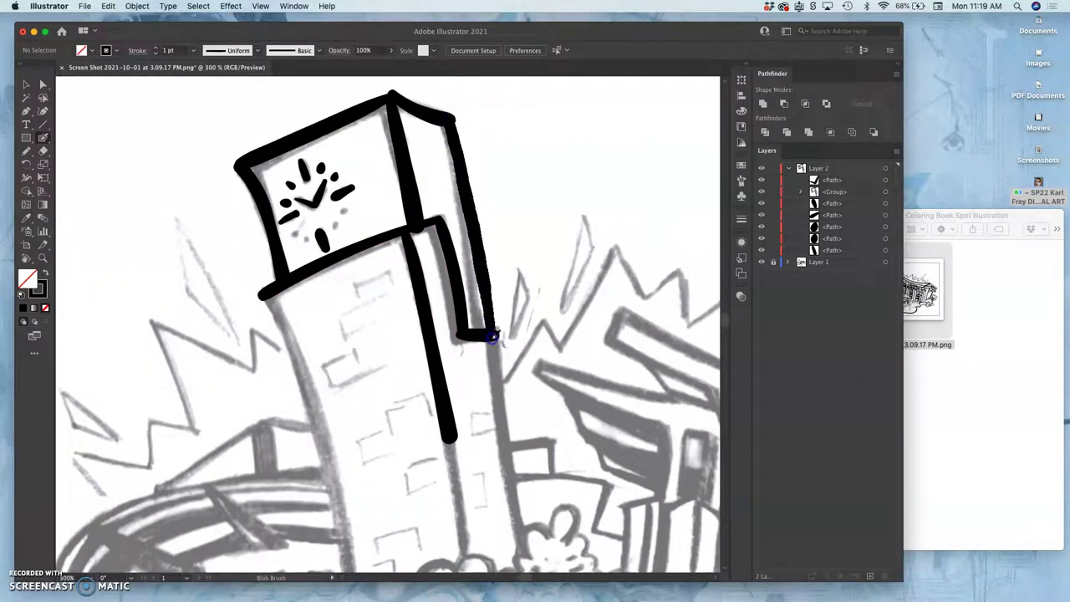
pyautogui.moveTo(491, 336); pyautogui.dragTo(497, 336)
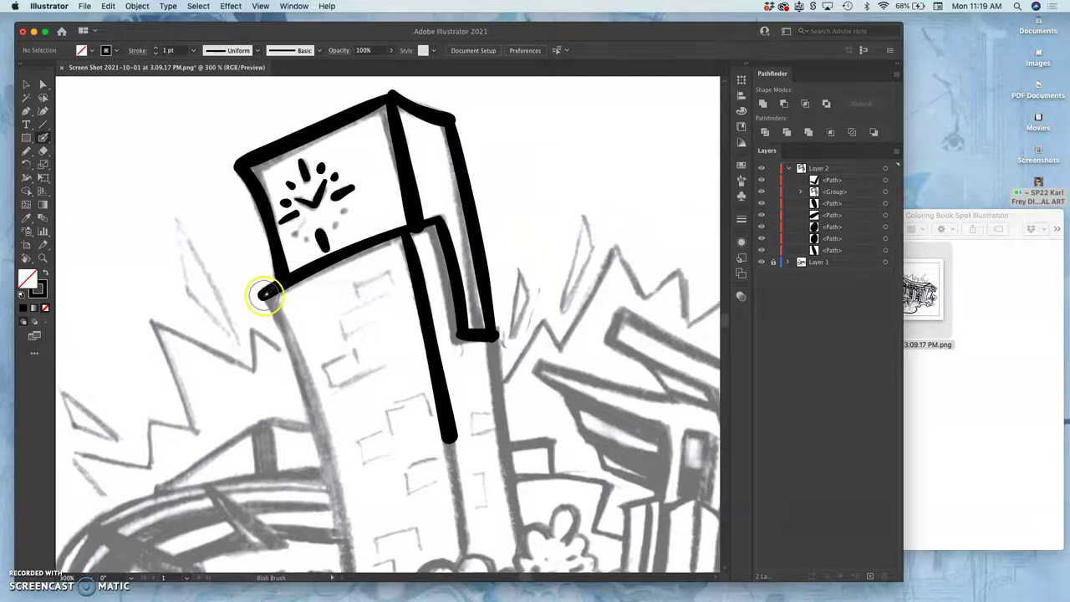
# Step: Ink the tower's long left edge down to the base, redrawing it after an undo
pyautogui.moveTo(277, 314); pyautogui.dragTo(351, 521)
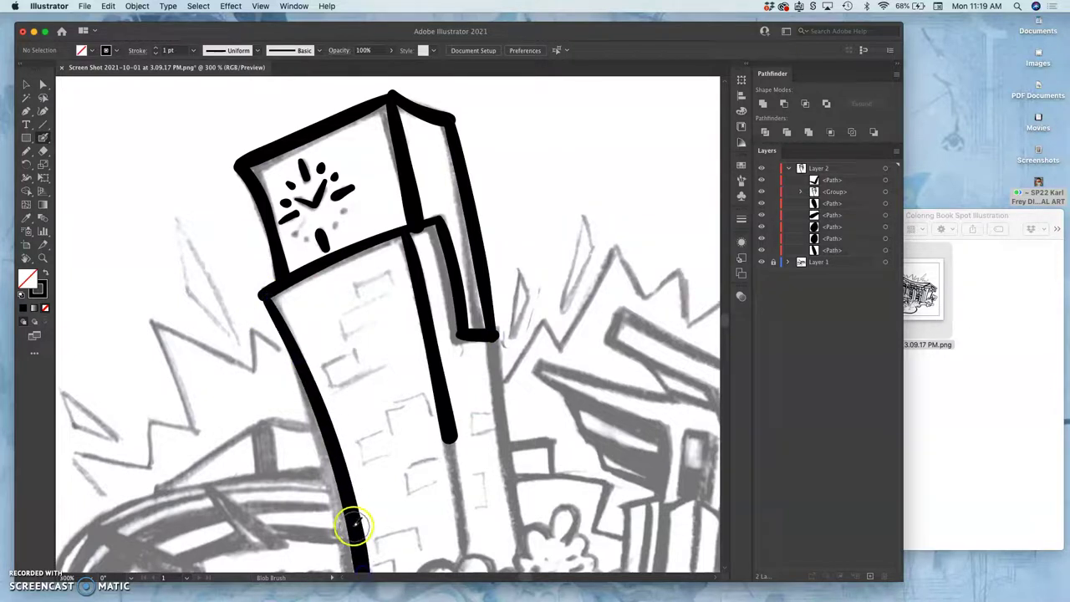
pyautogui.press('a')
pyautogui.press('super+z')
pyautogui.scroll(-5, 353, 267)
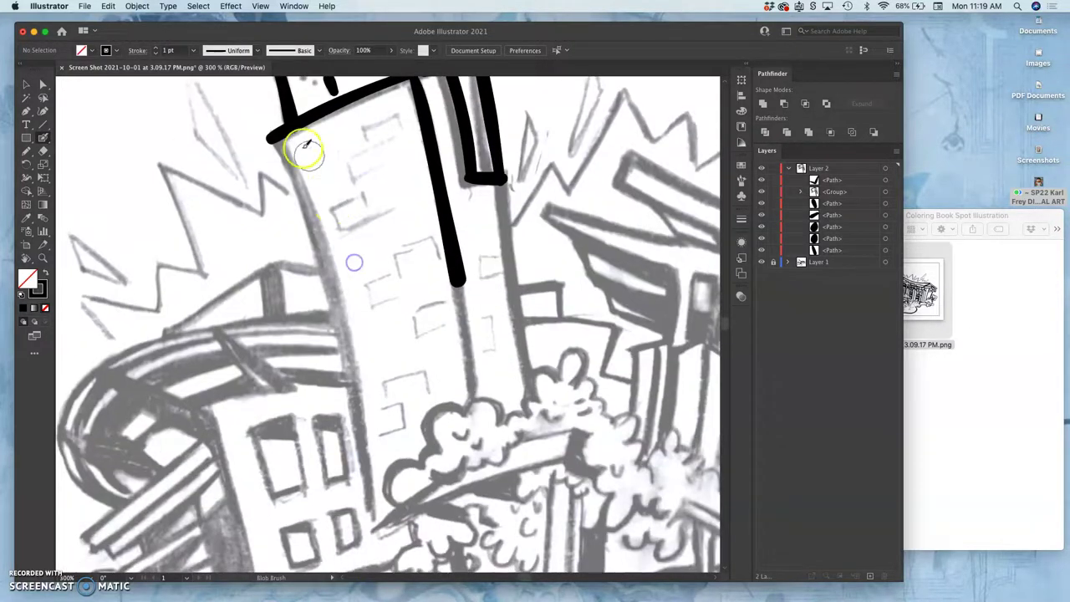
pyautogui.moveTo(300, 194)
pyautogui.mouseDown()
pyautogui.moveTo(349, 356)
pyautogui.moveTo(373, 522)
pyautogui.mouseUp()
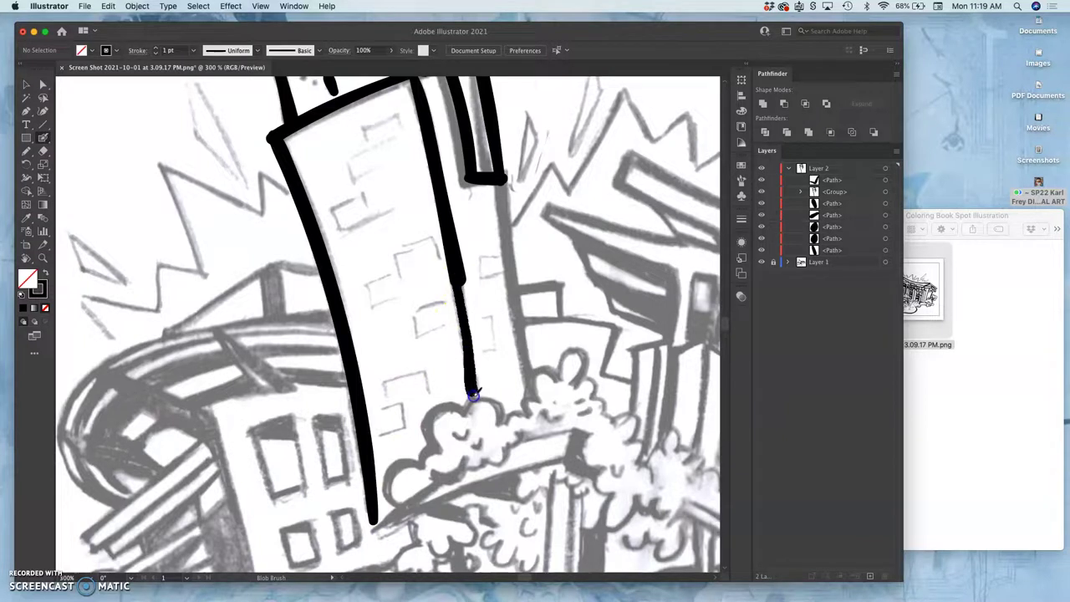
# Step: Thicken and extend the tower's right edge line up to its joint
pyautogui.moveTo(472, 393)
pyautogui.mouseDown()
pyautogui.moveTo(452, 233)
pyautogui.moveTo(468, 375)
pyautogui.moveTo(454, 298)
pyautogui.mouseUp()
pyautogui.press('super+equal')
pyautogui.press('super+equal')
pyautogui.press('super+equal')
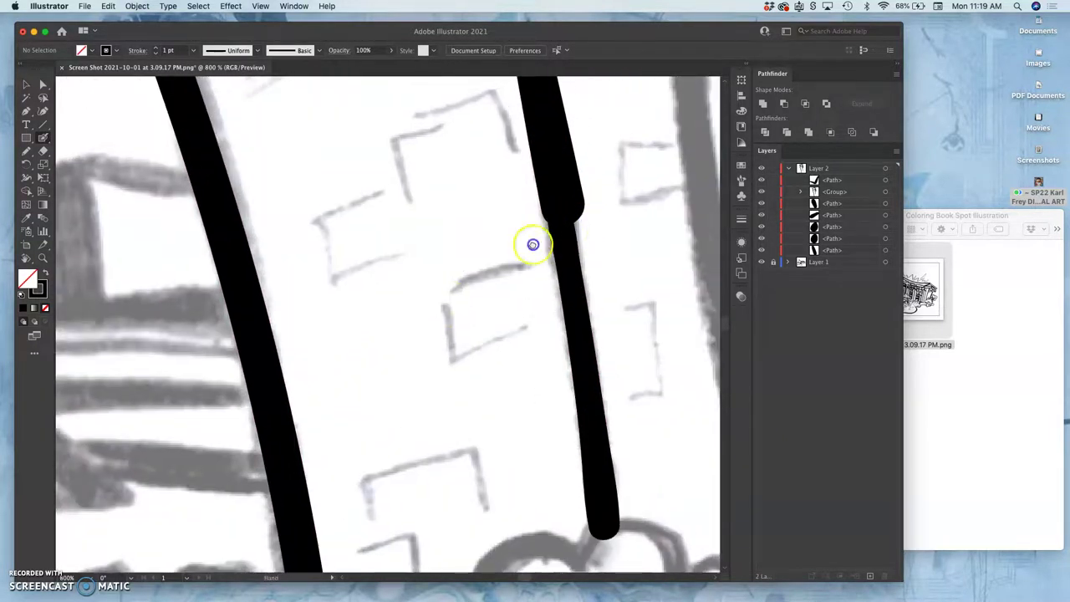
pyautogui.moveTo(533, 244); pyautogui.dragTo(409, 295)
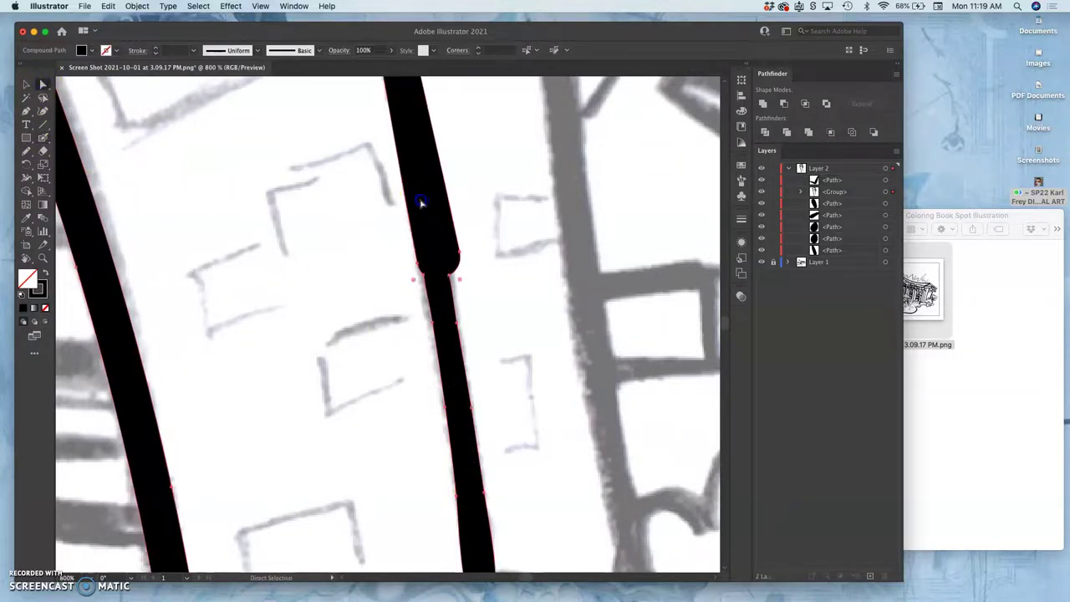
# Step: Select the right edge stroke and smooth its left edge at the joint with the Pencil
pyautogui.click(422, 203)
pyautogui.click(26, 151)
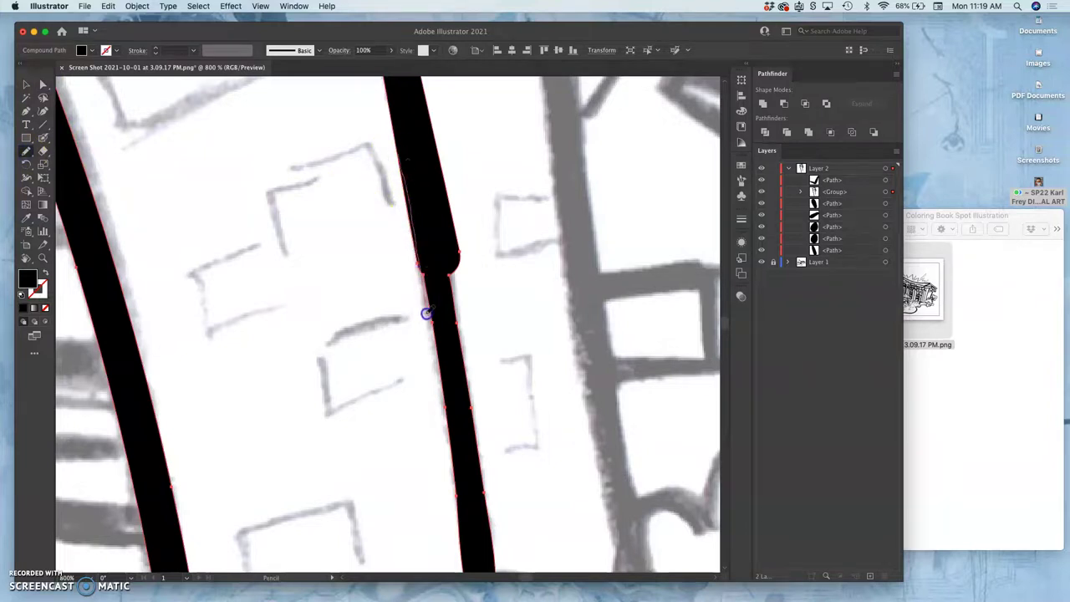
pyautogui.moveTo(430, 410)
pyautogui.mouseDown()
pyautogui.moveTo(405, 339)
pyautogui.moveTo(404, 215)
pyautogui.mouseUp()
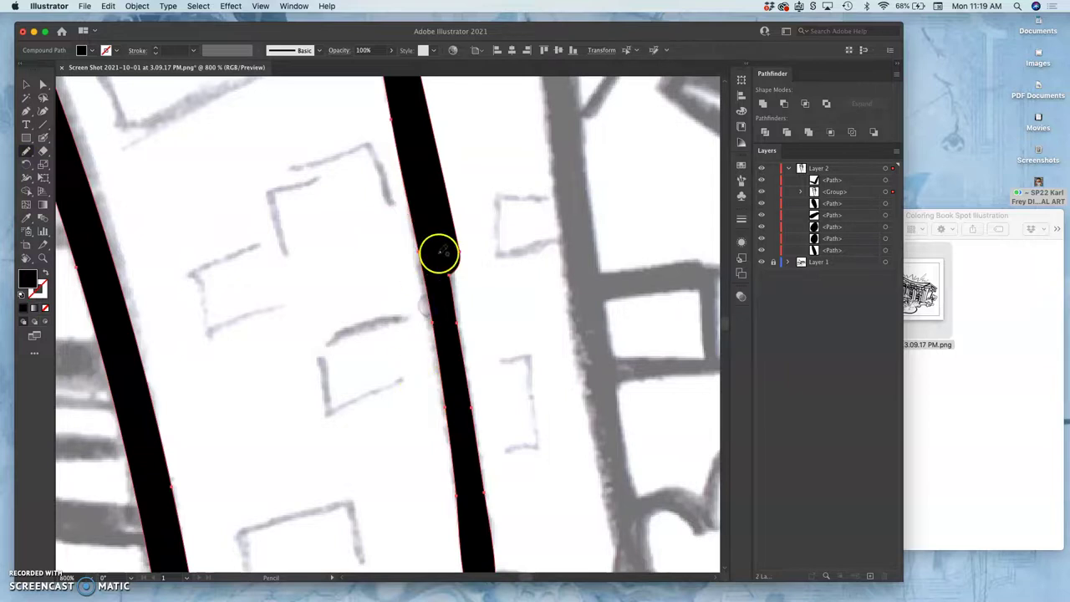
# Step: Smooth the black stroke's right edge along its lower part with the Pencil
pyautogui.moveTo(451, 234); pyautogui.dragTo(448, 363)
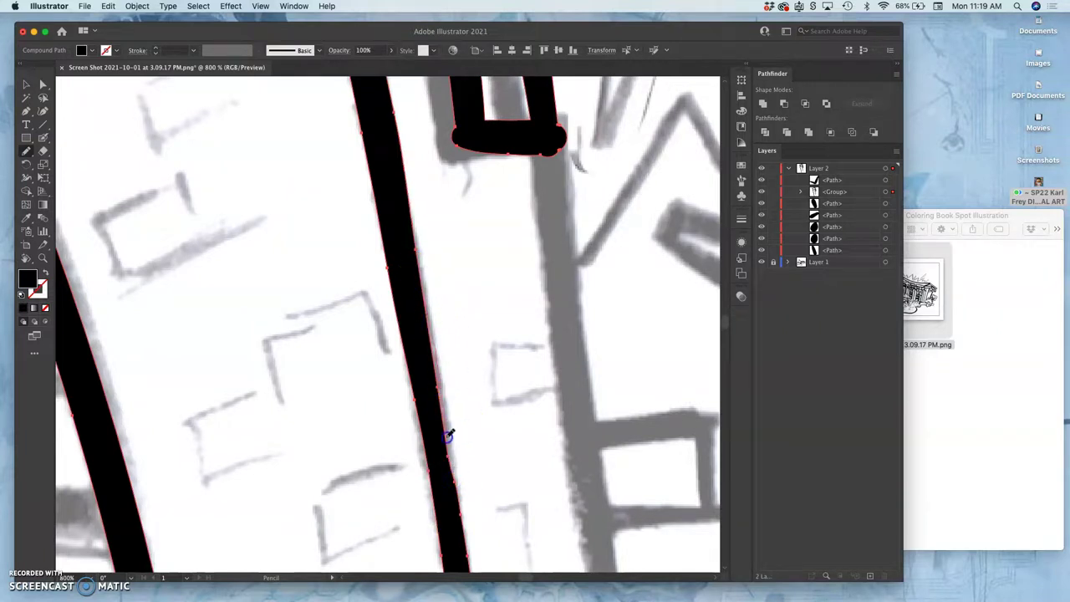
pyautogui.moveTo(449, 463); pyautogui.dragTo(429, 284)
pyautogui.press('super+minus')
pyautogui.press('super+minus')
pyautogui.press('super+minus')
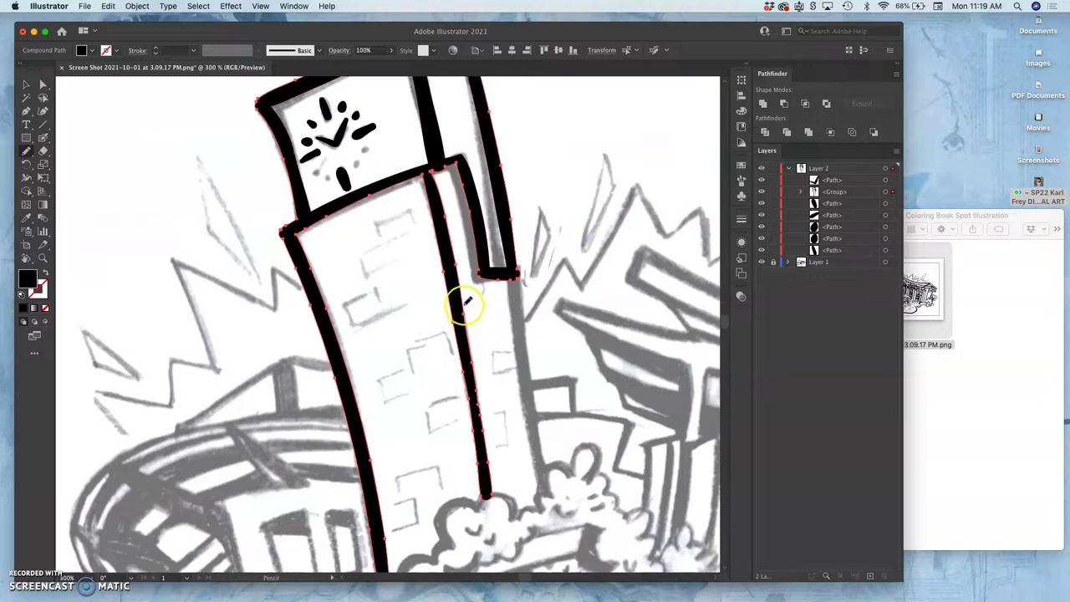
pyautogui.press('super+plus')
pyautogui.press('super+plus')
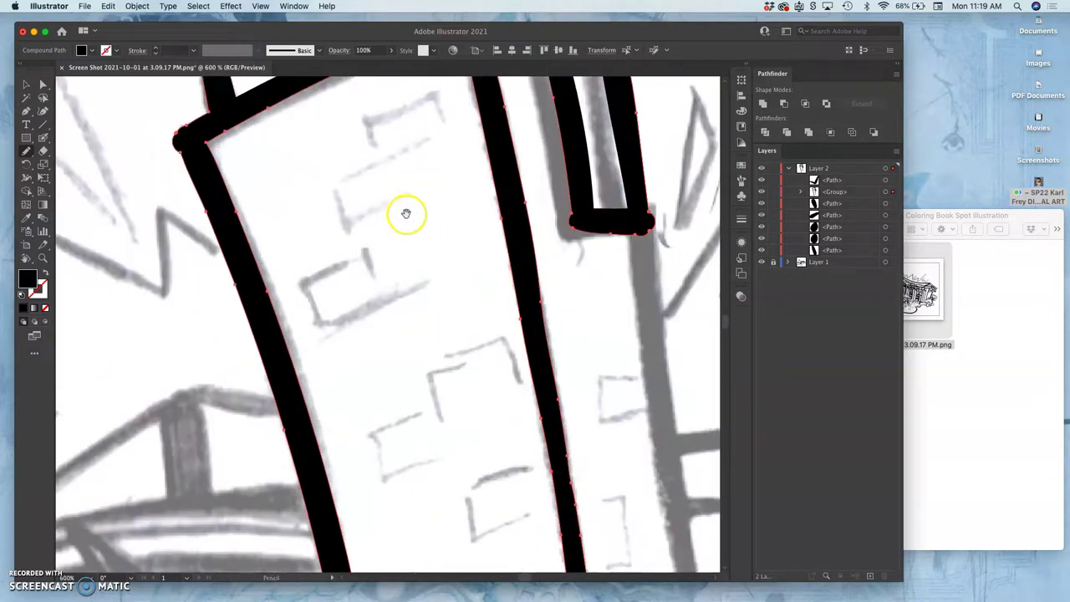
pyautogui.moveTo(437, 275); pyautogui.dragTo(449, 297)
pyautogui.scroll(6, 449, 298)
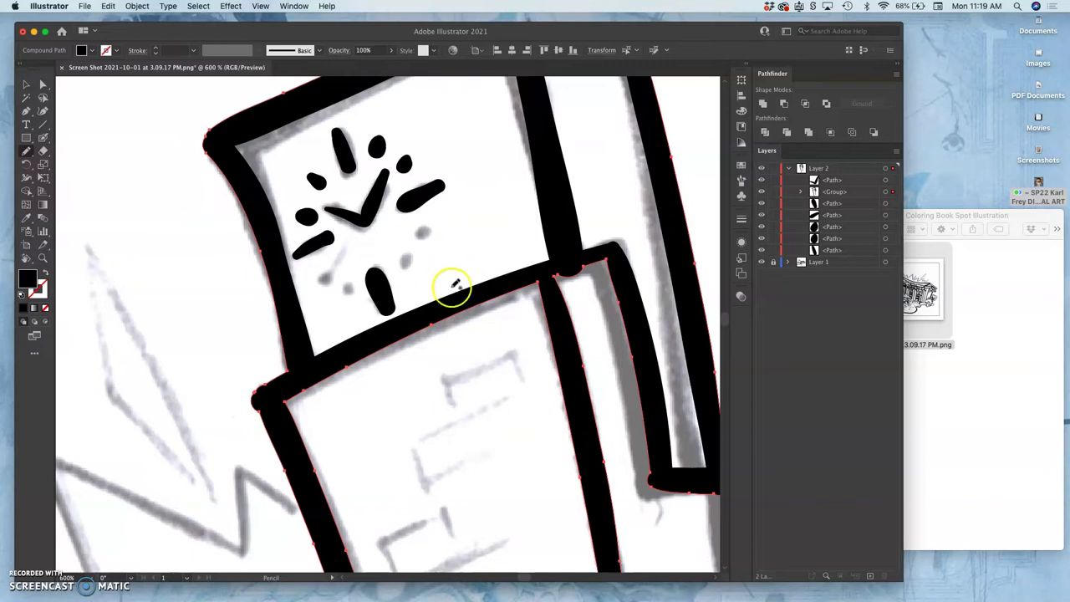